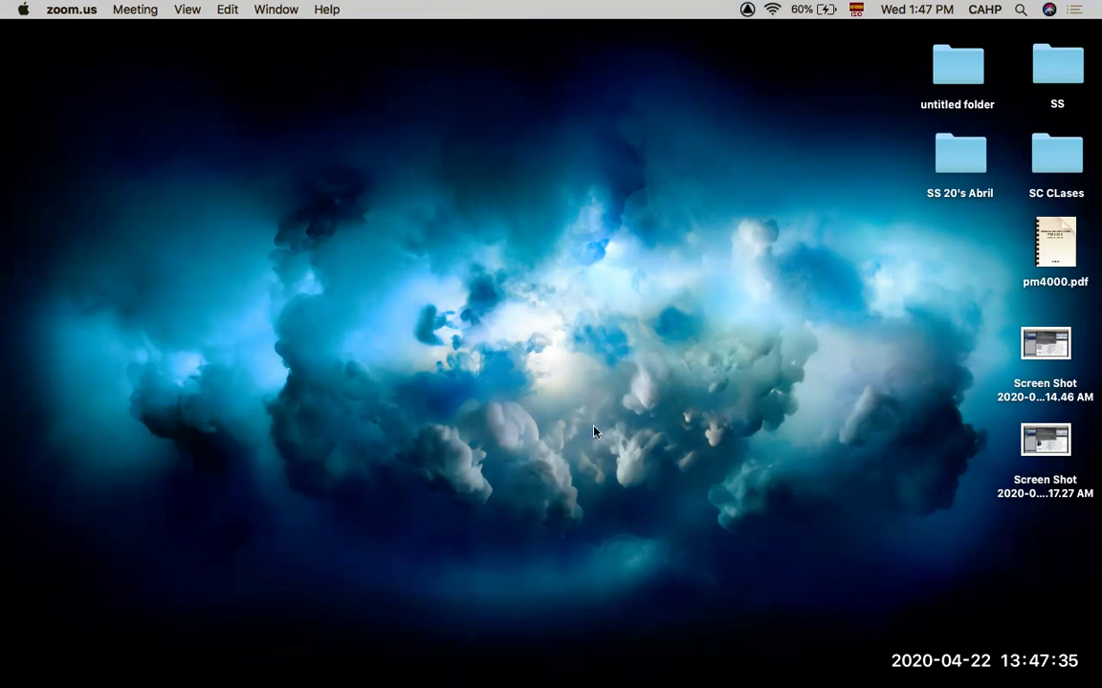
- Switch to Finder, open a new window at the home folder and go into its Library folder
mouse_move(608, 675)
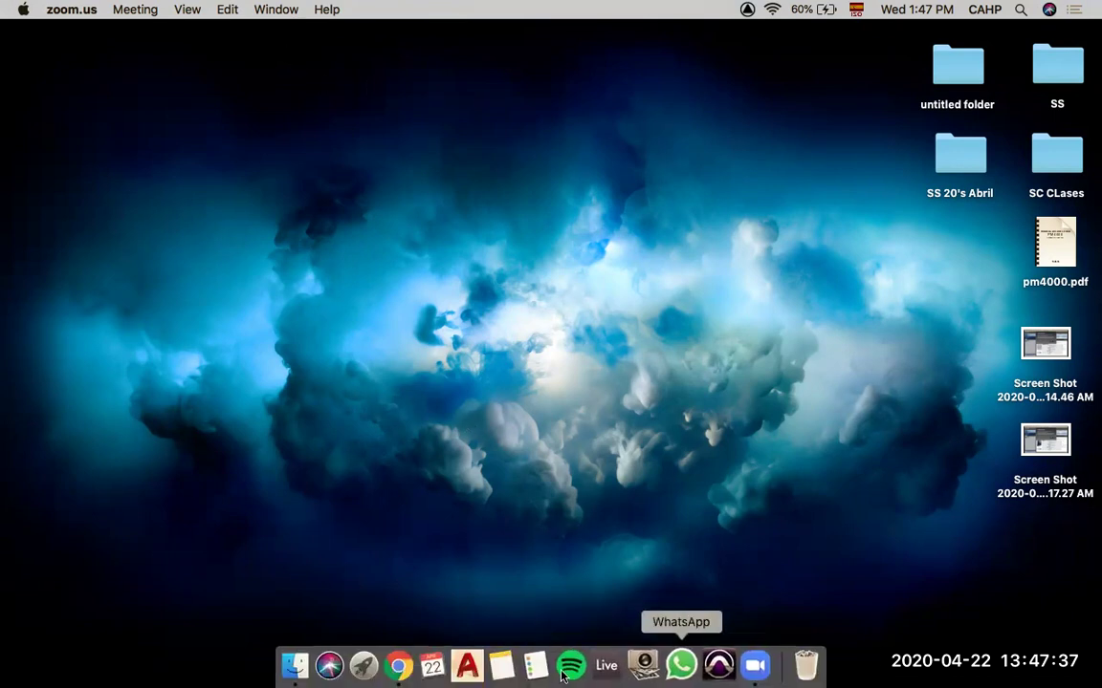
mouse_move(406, 671)
click(303, 675)
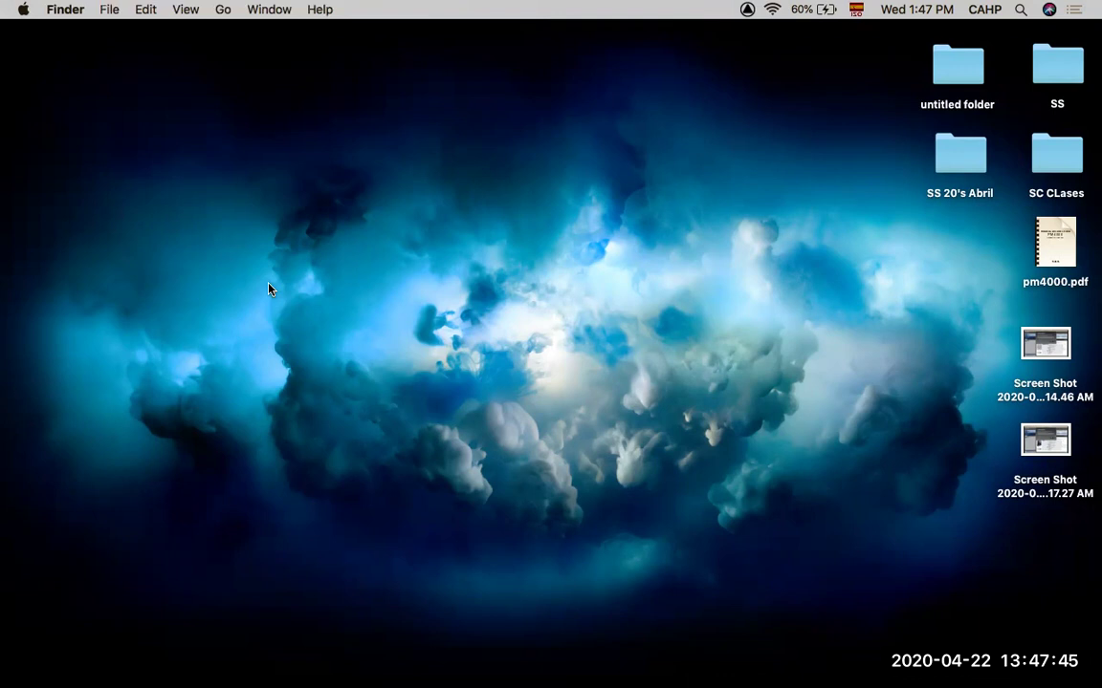
key(super+n)
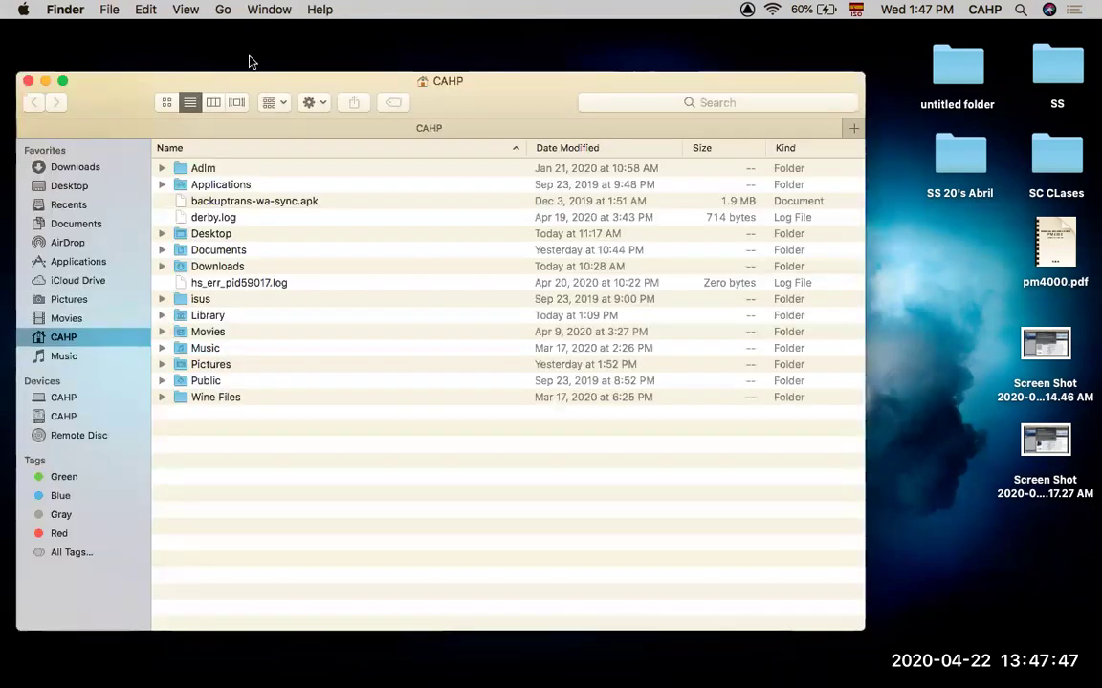
click(223, 10)
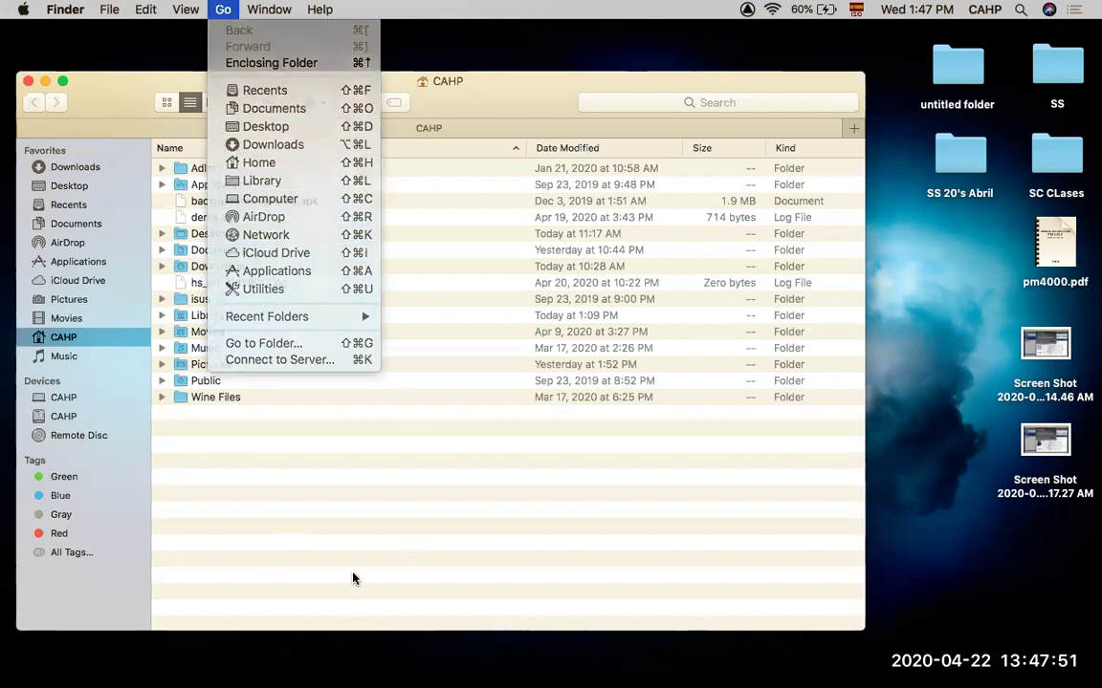
click(165, 302)
click(177, 317)
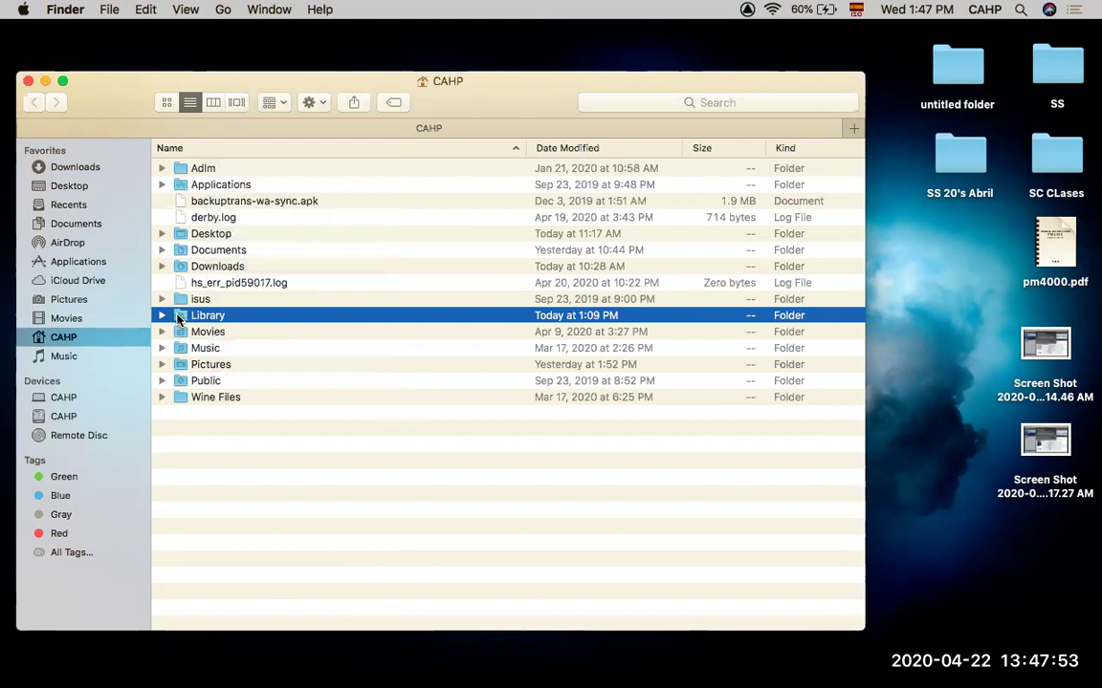
double_click(178, 318)
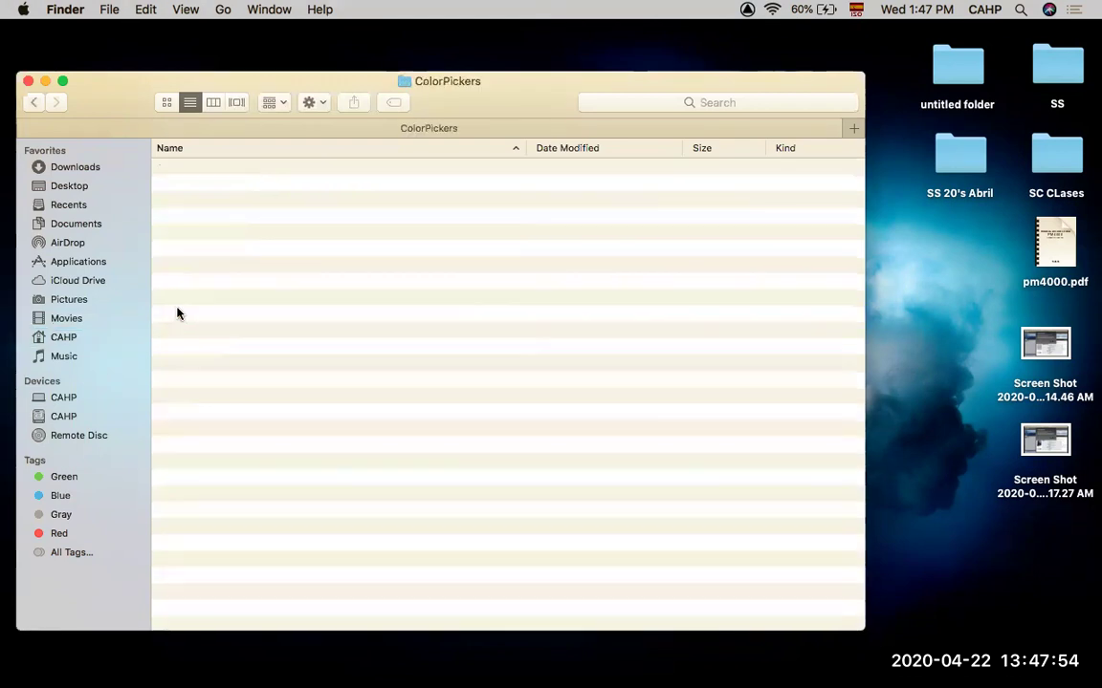
click(33, 103)
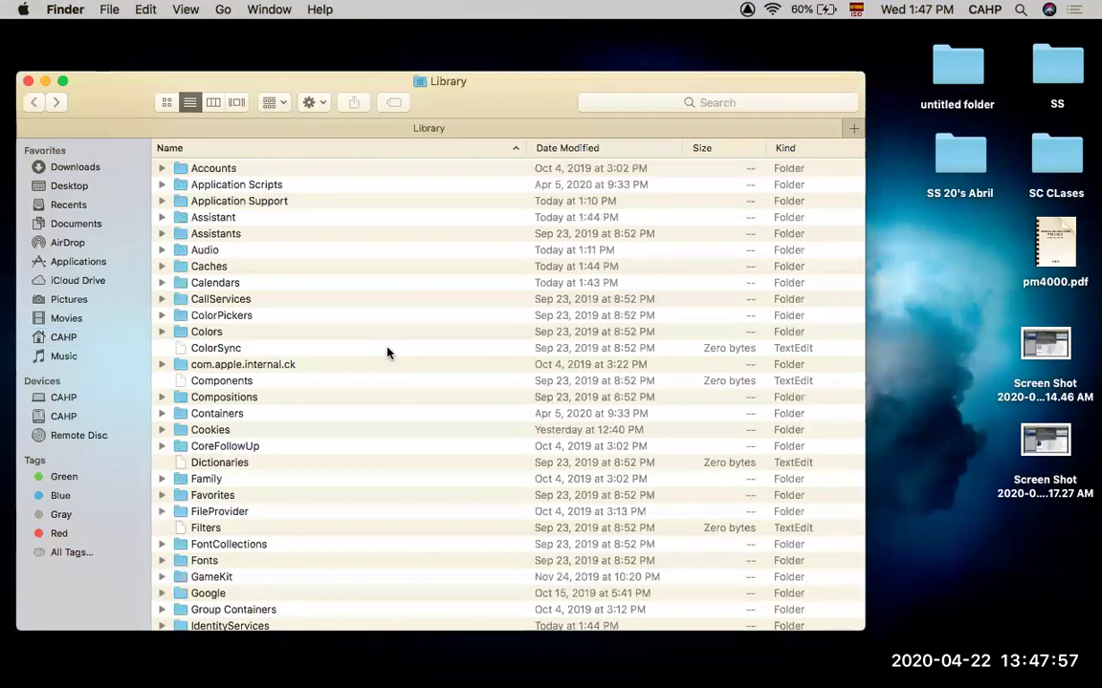
- Open the Avid folder inside Application Support and check the contents of its Pro Tools subfolder
double_click(173, 201)
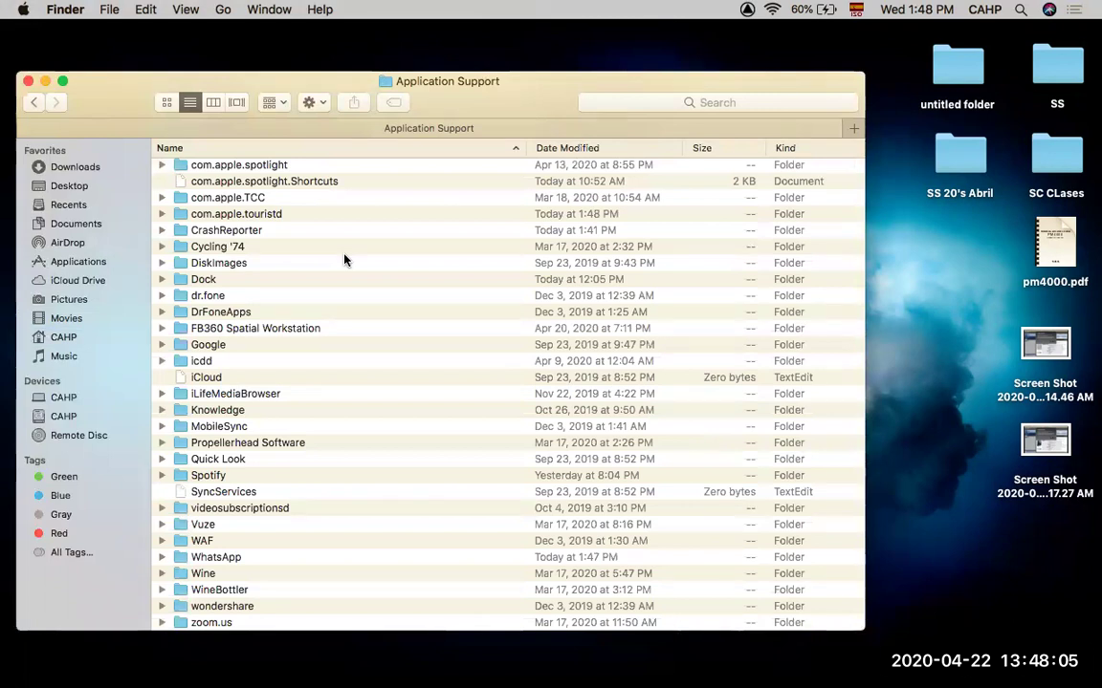
scroll(345, 260, down, 1)
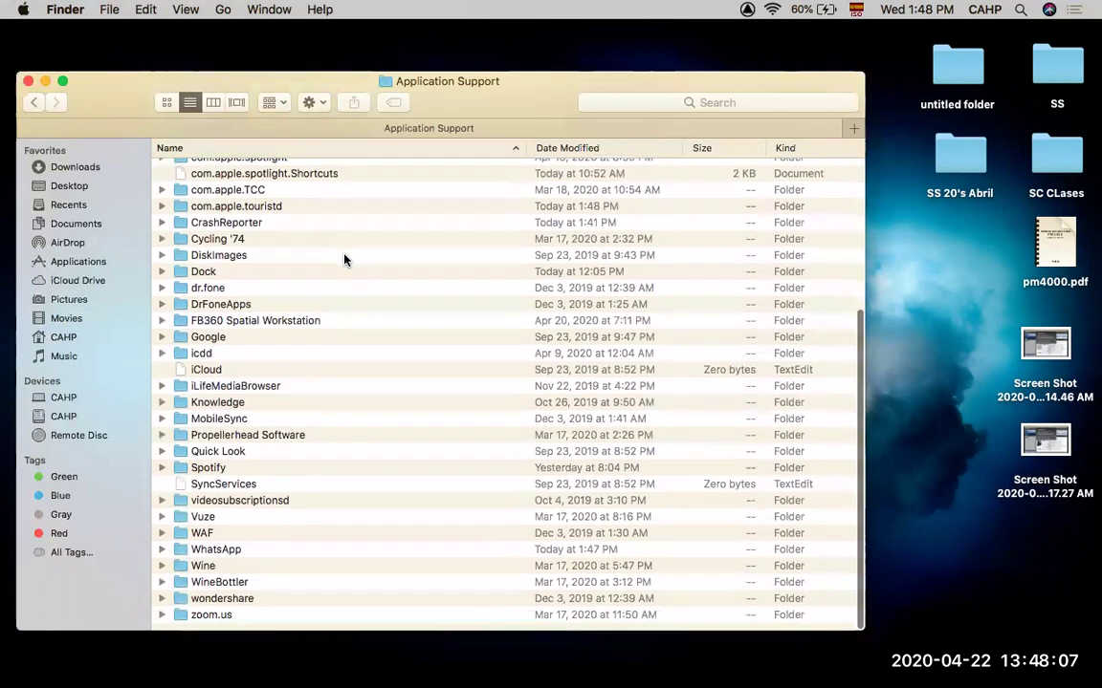
scroll(344, 260, up, 5)
scroll(344, 260, up, 2)
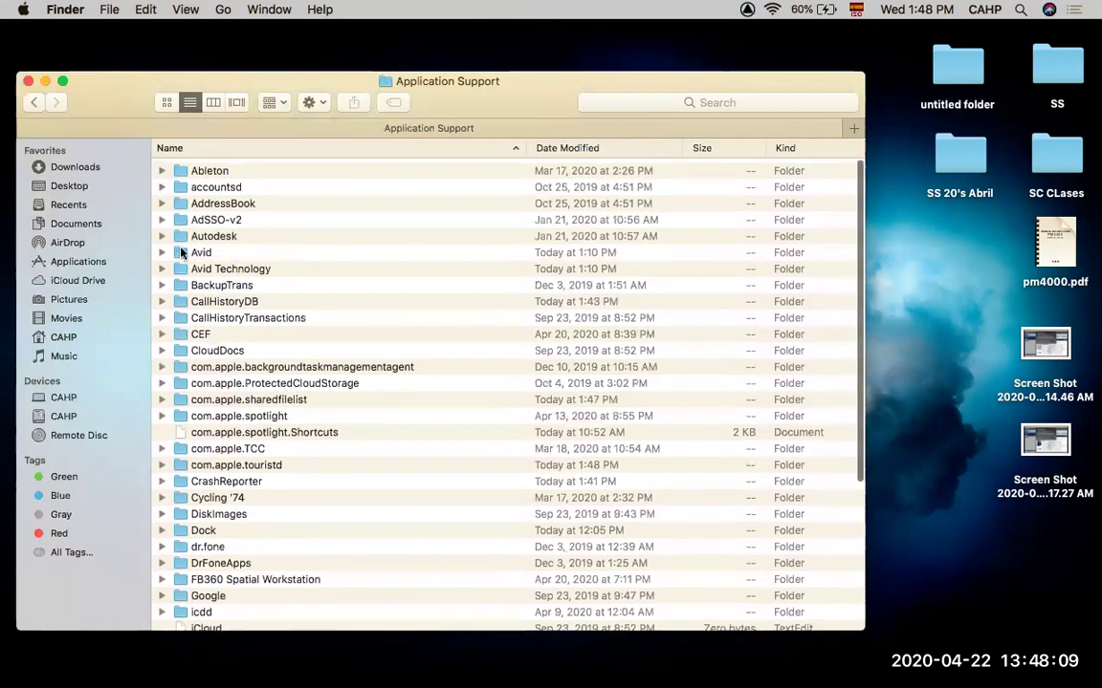
double_click(177, 255)
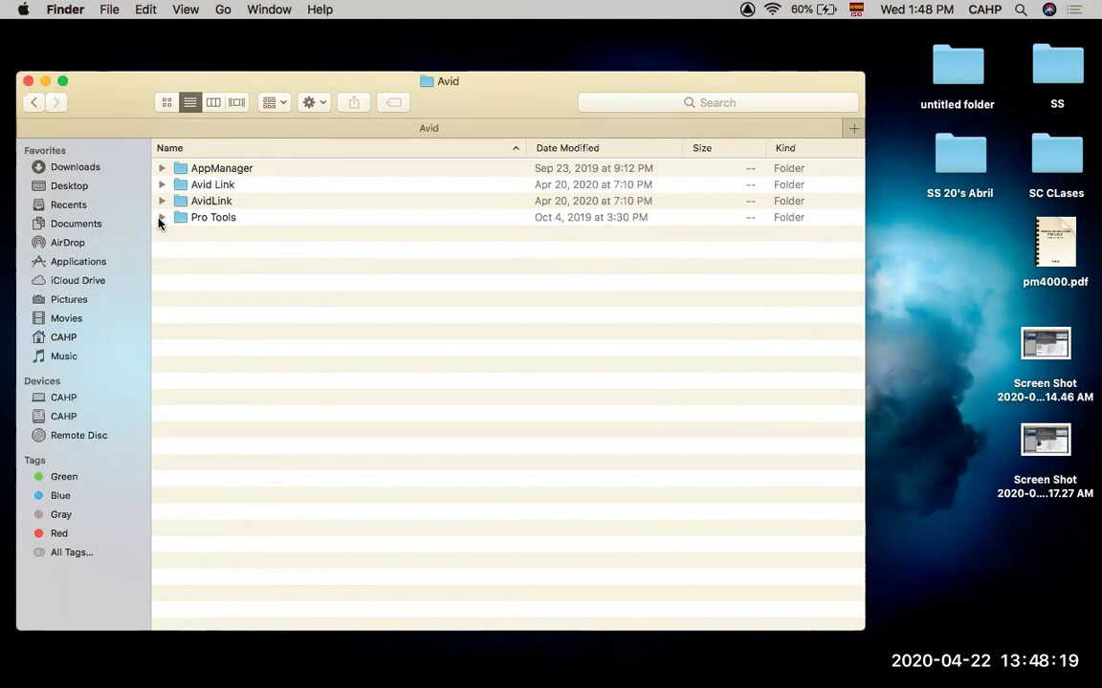
click(159, 218)
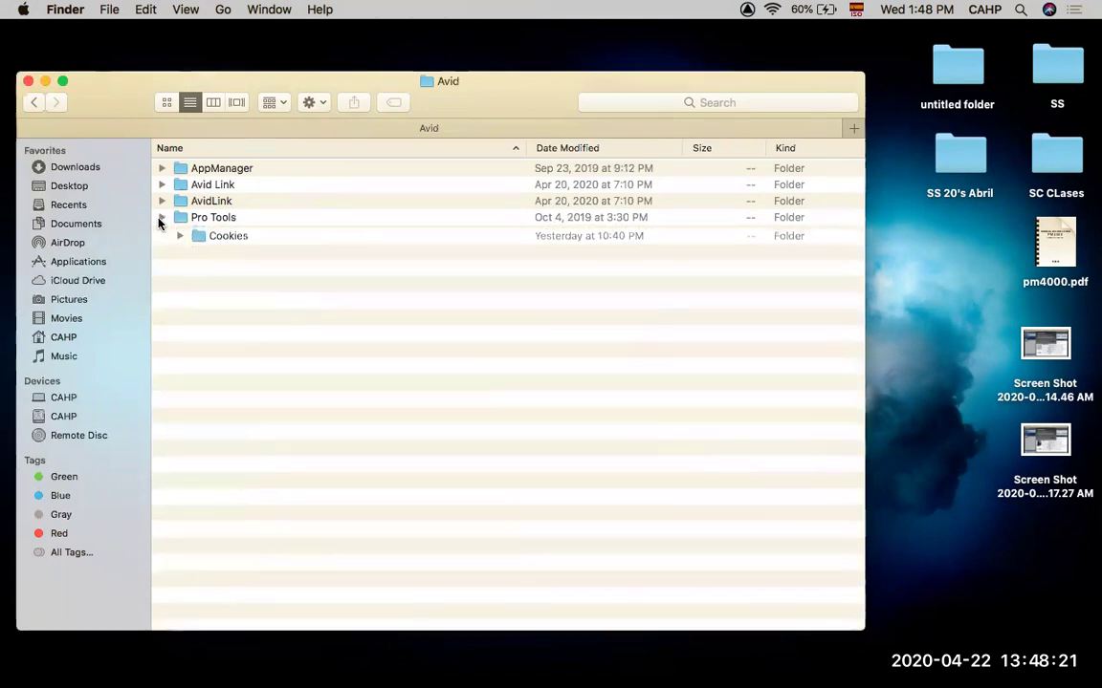
click(160, 218)
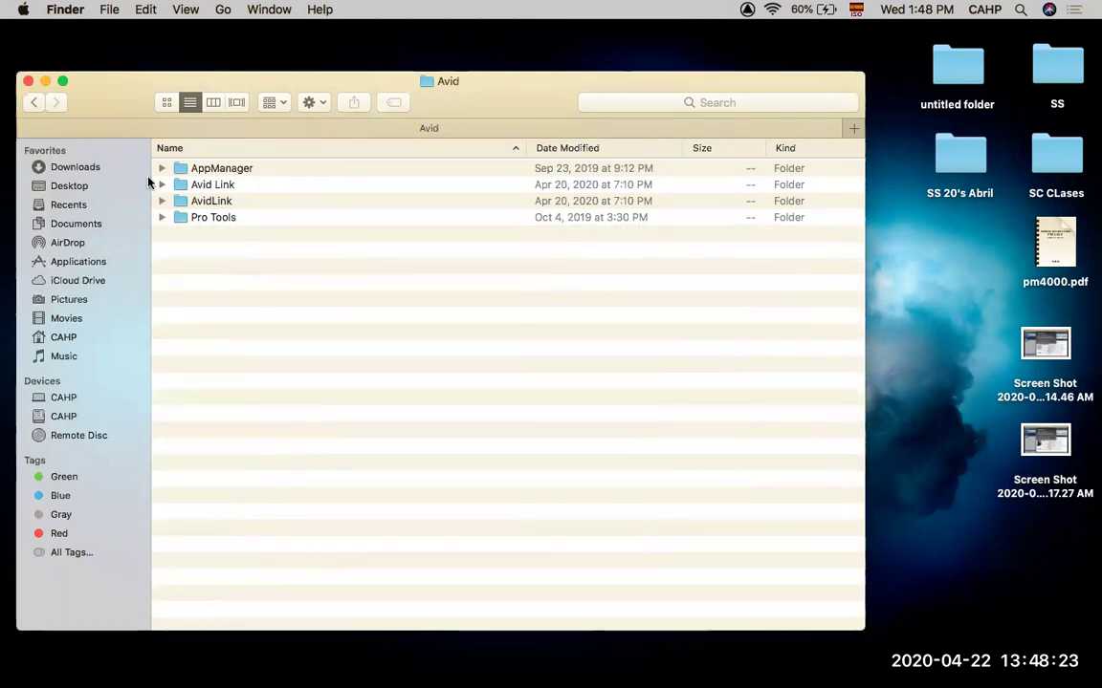
- Create a new folder named Audio inside the Avid folder
right_click(243, 306)
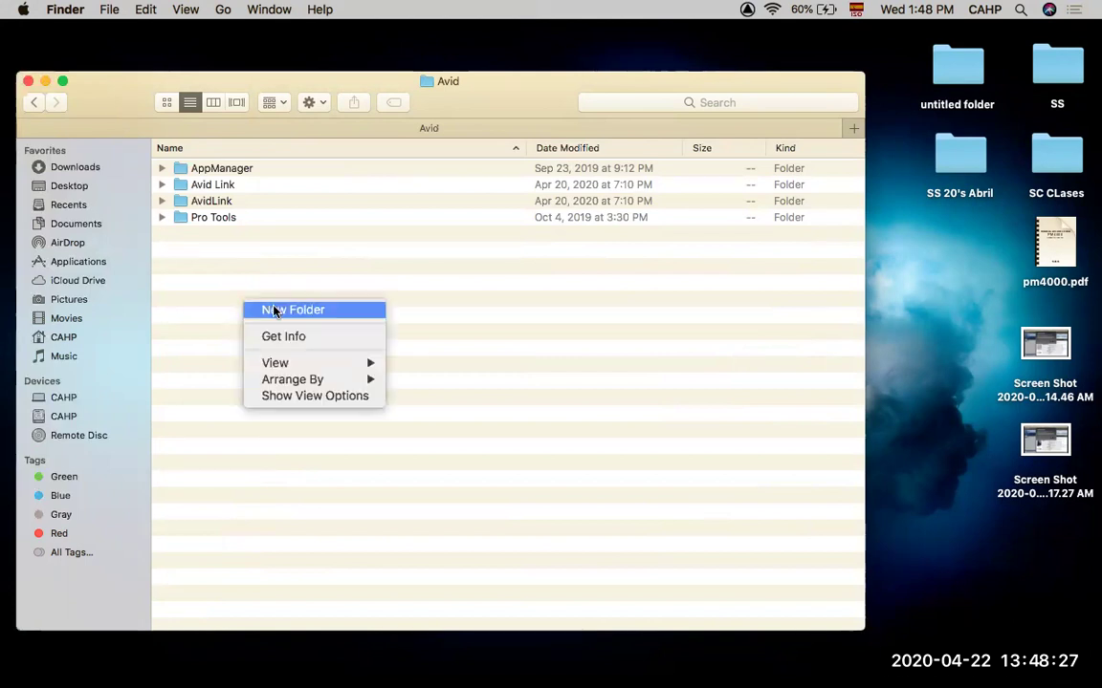
click(273, 311)
text(Audio)
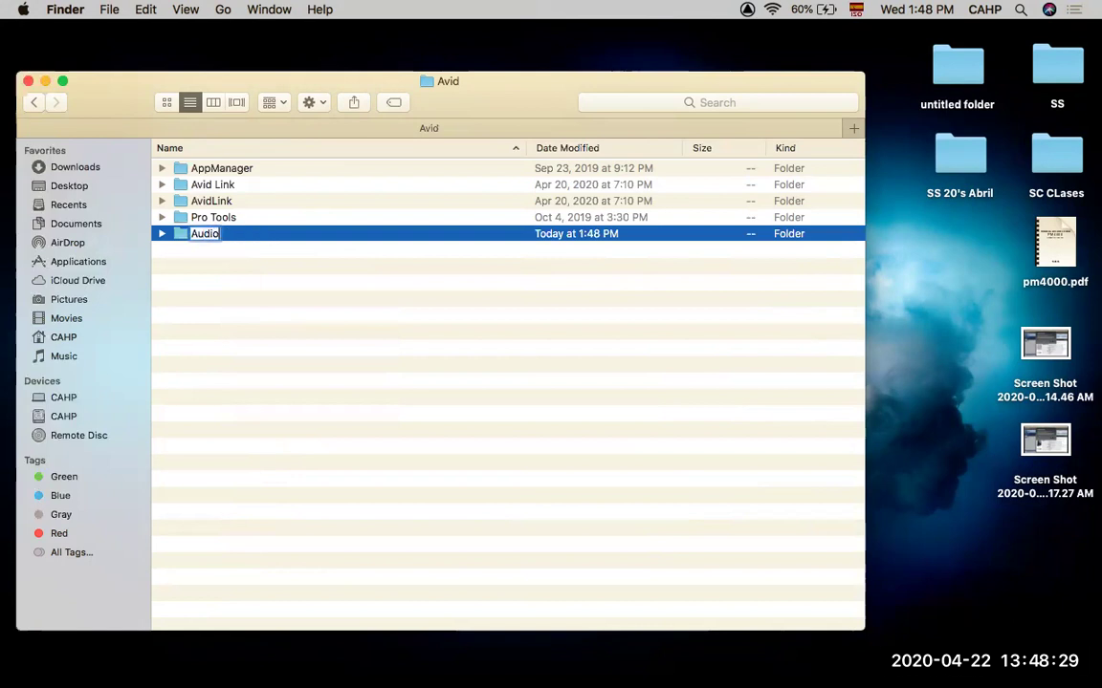
key(Return)
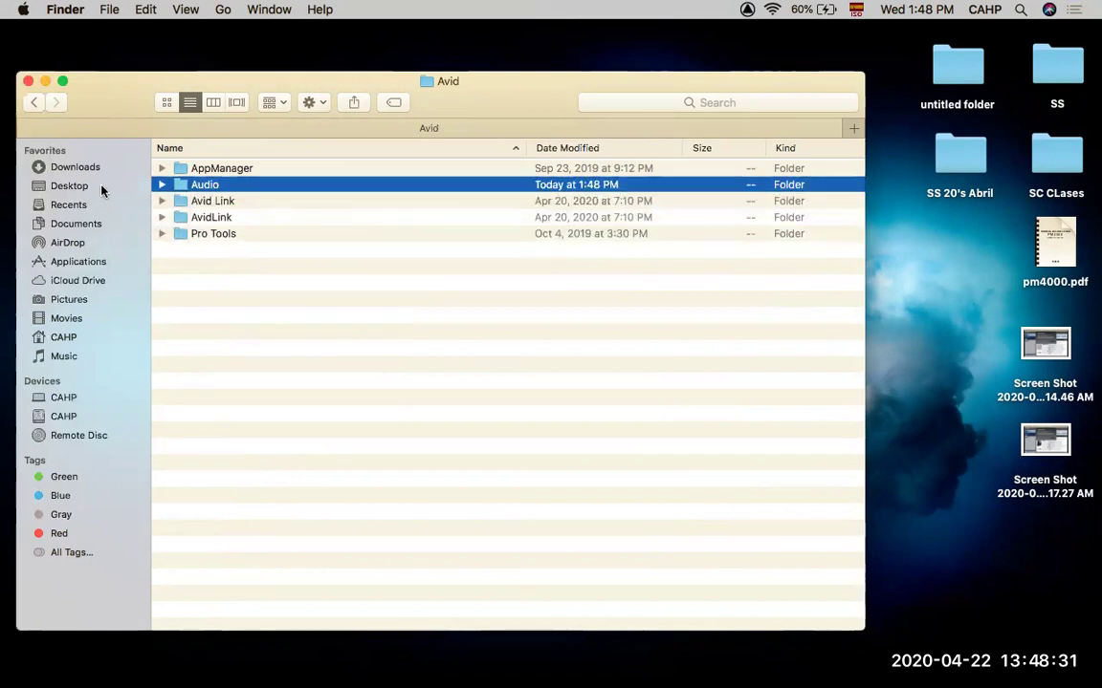
- Open the new Audio folder and create a folder named Plug-Ins inside it
click(164, 184)
double_click(186, 188)
right_click(267, 271)
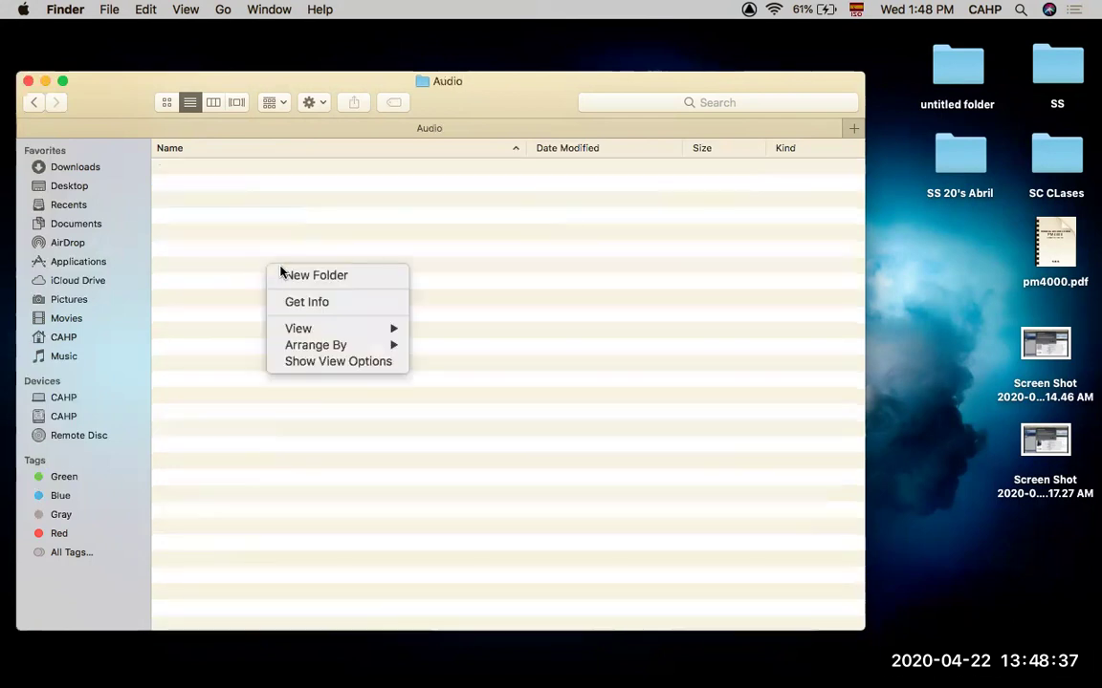
click(319, 277)
text(Plug)
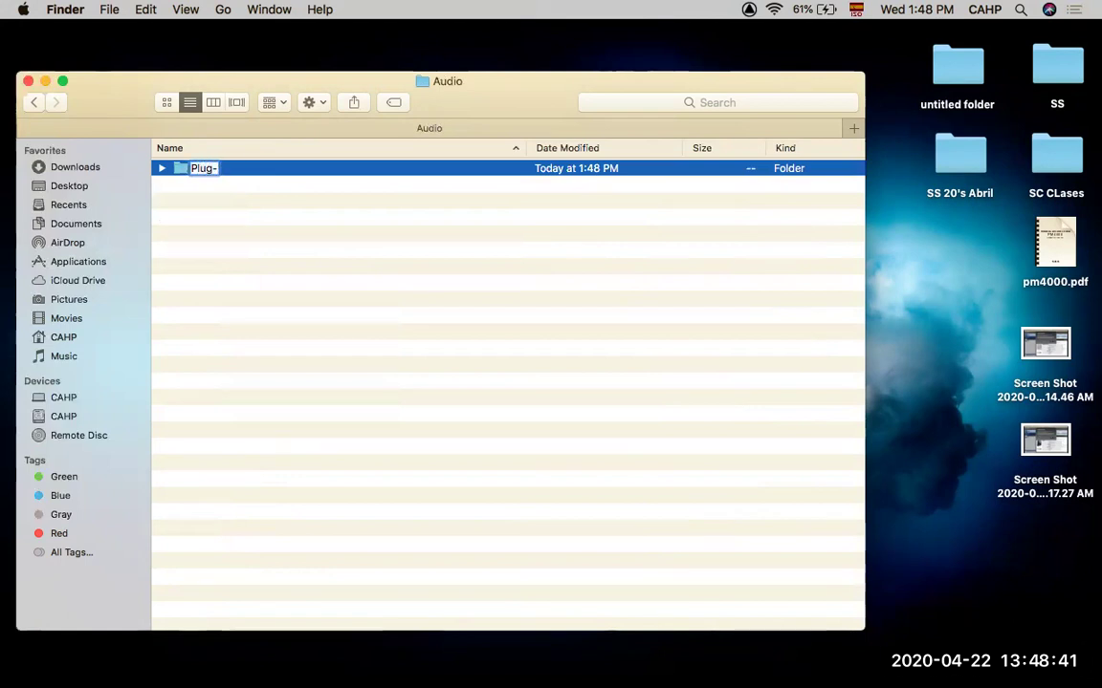
text(-Ins)
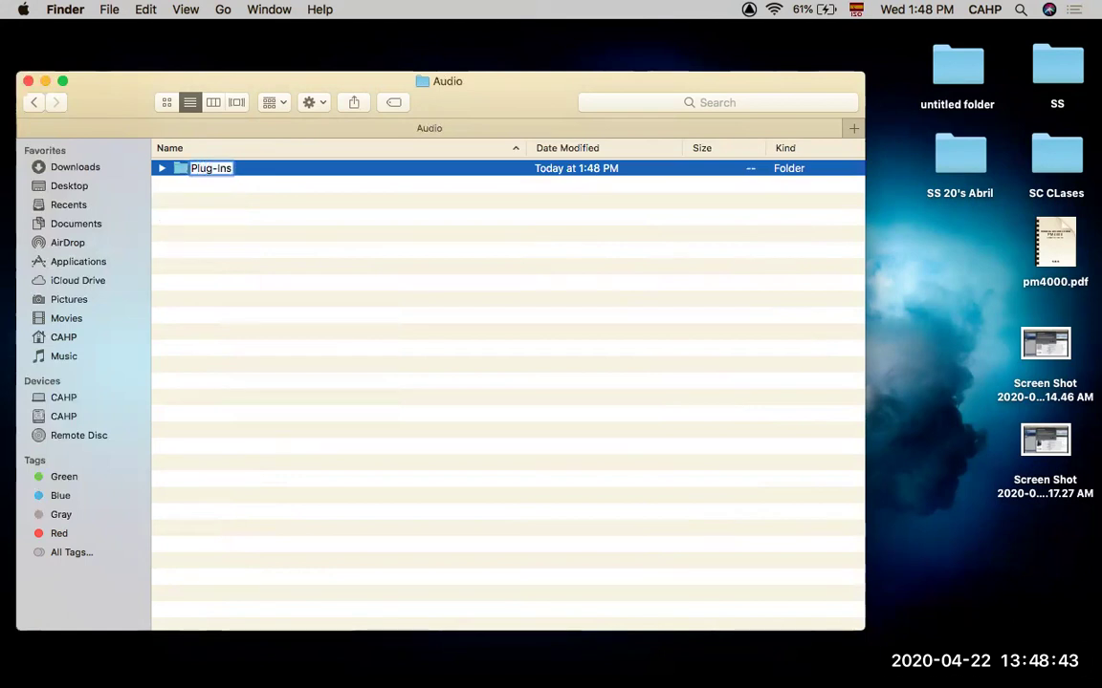
key(Return)
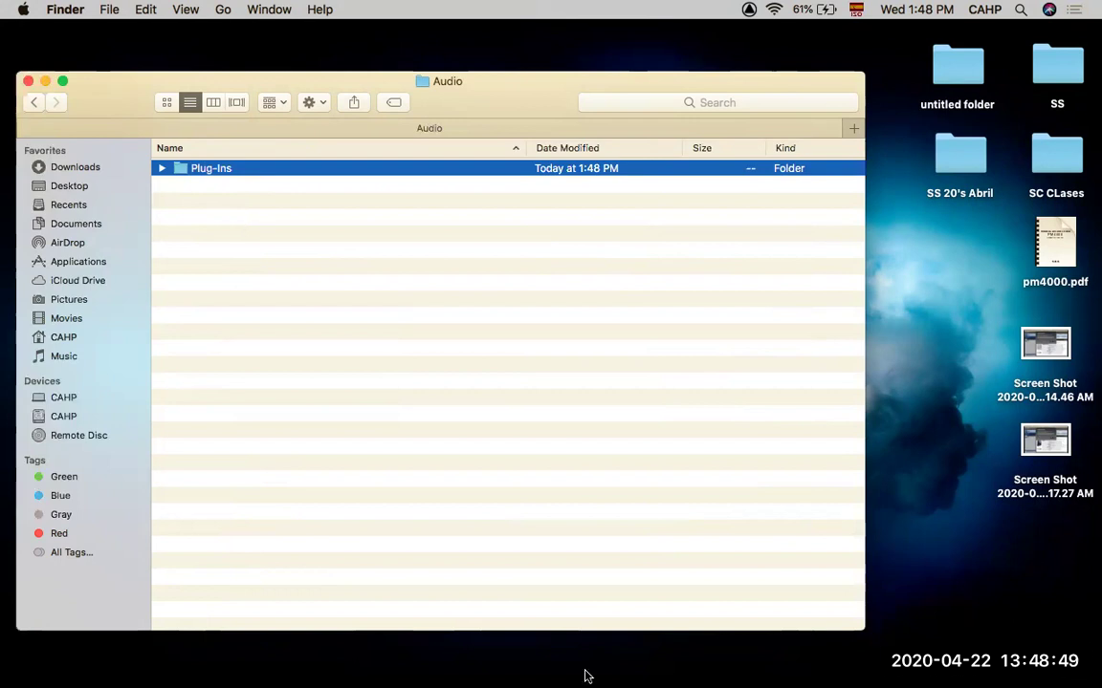
- Launch Pro Tools and expand the empty Plug-Ins folder while the program loads
mouse_move(597, 681)
click(716, 669)
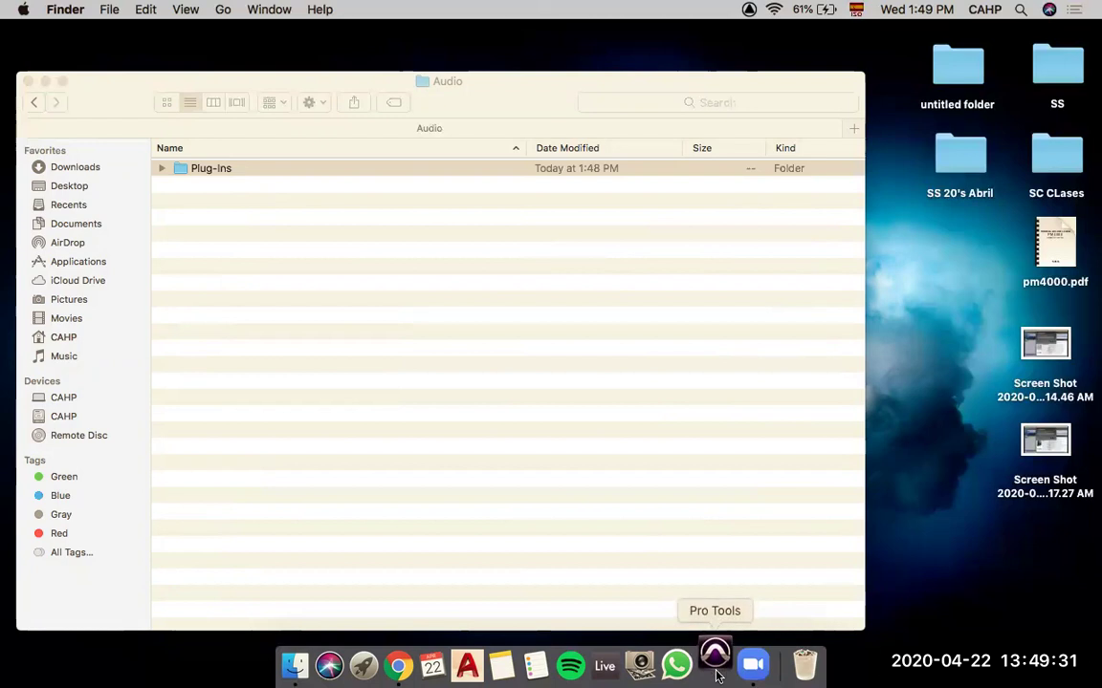
click(160, 170)
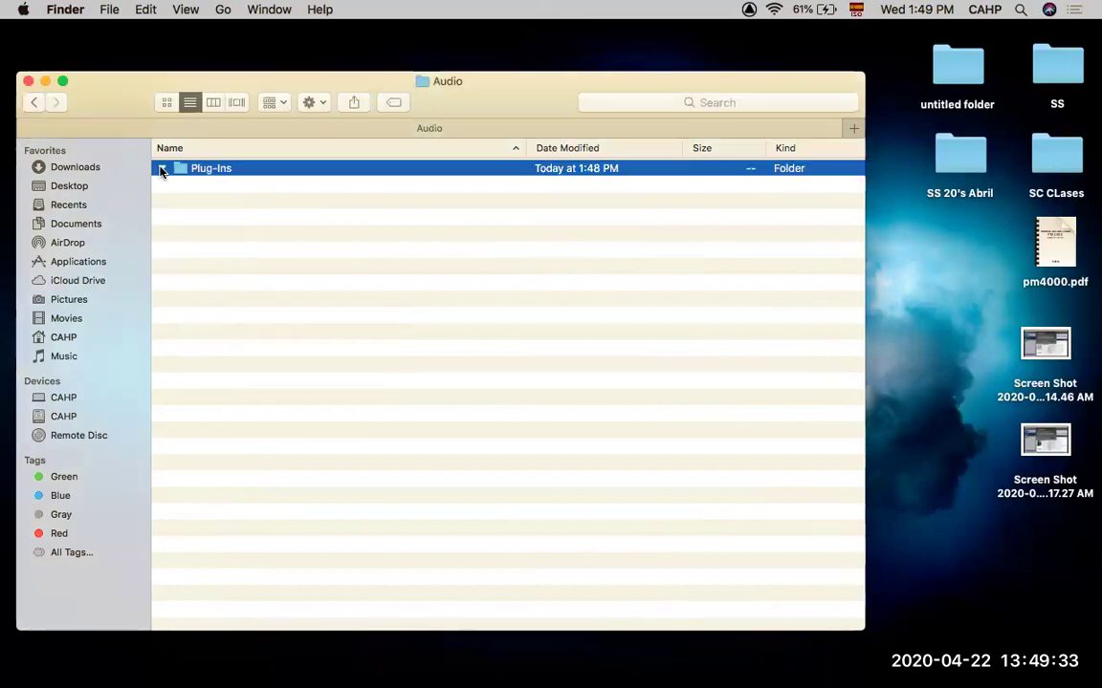
mouse_move(799, 665)
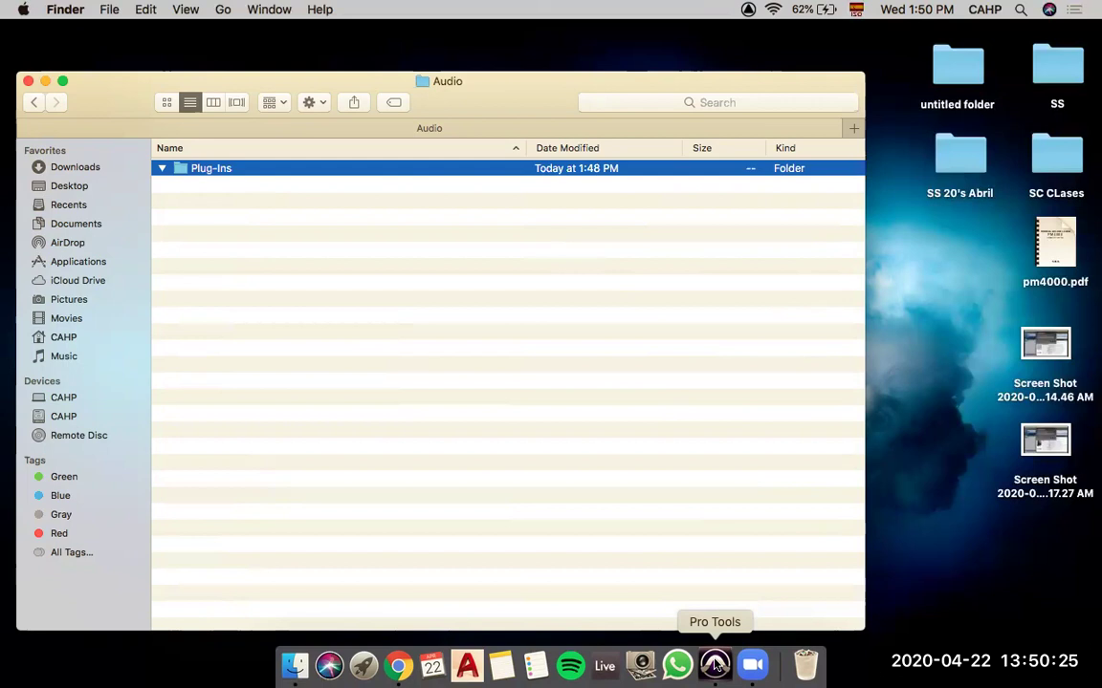
key(ctrl+Up)
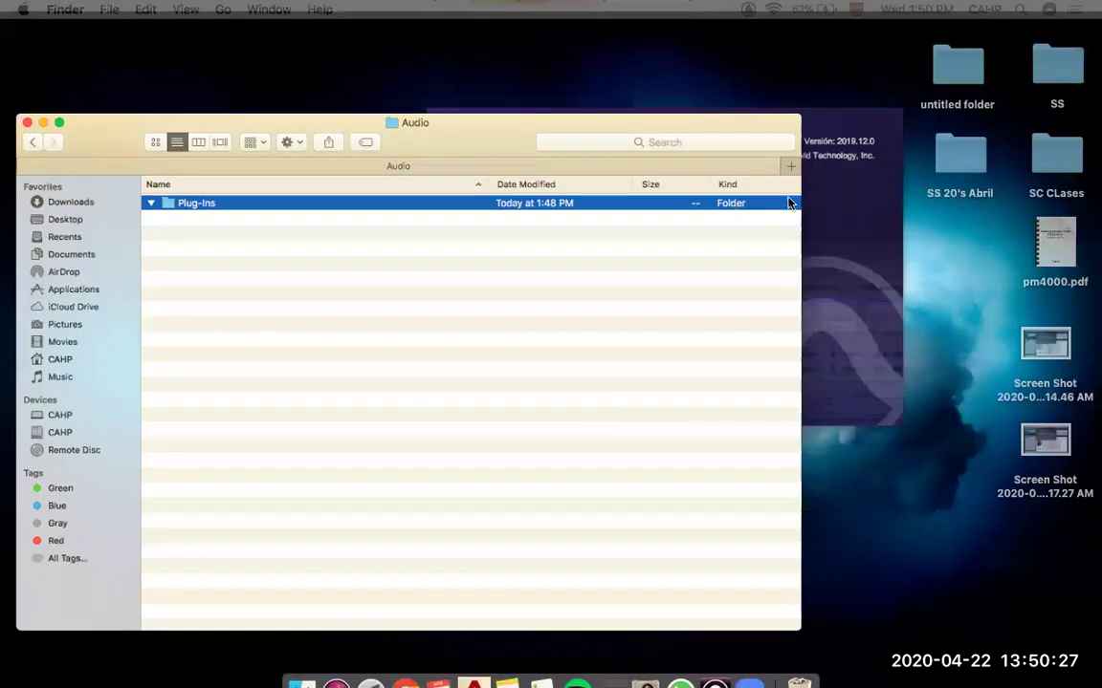
click(792, 209)
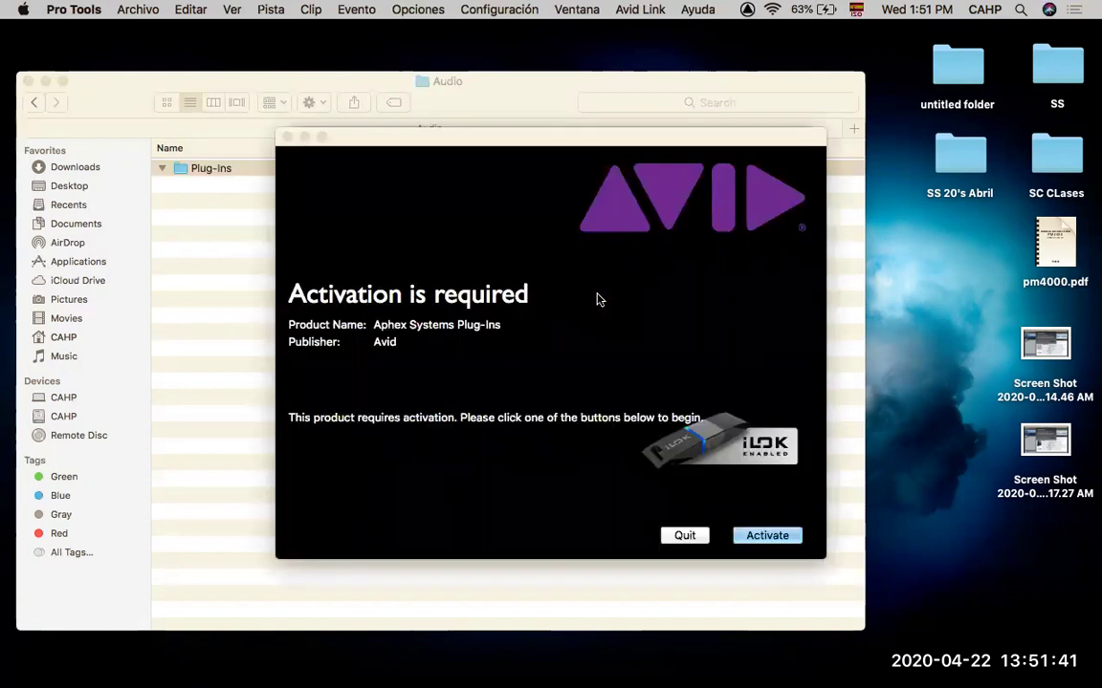
- Decline the iLok activation requests for the Avid plug-ins, including Aphex Systems Plug-Ins and Eleven
click(678, 535)
click(685, 535)
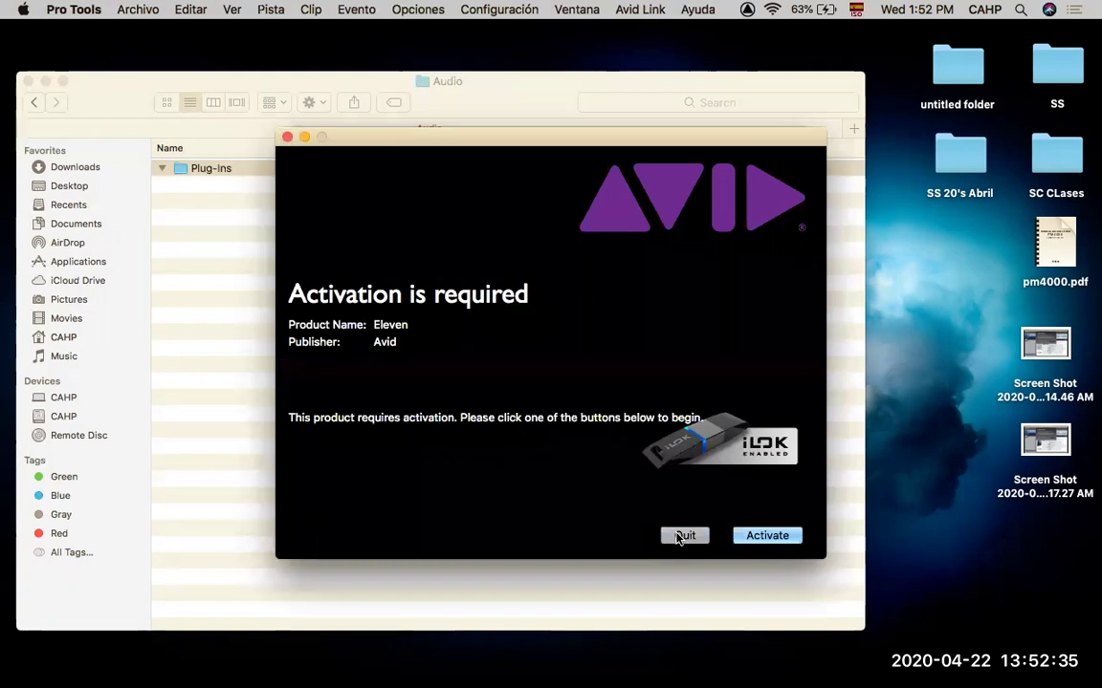
click(684, 536)
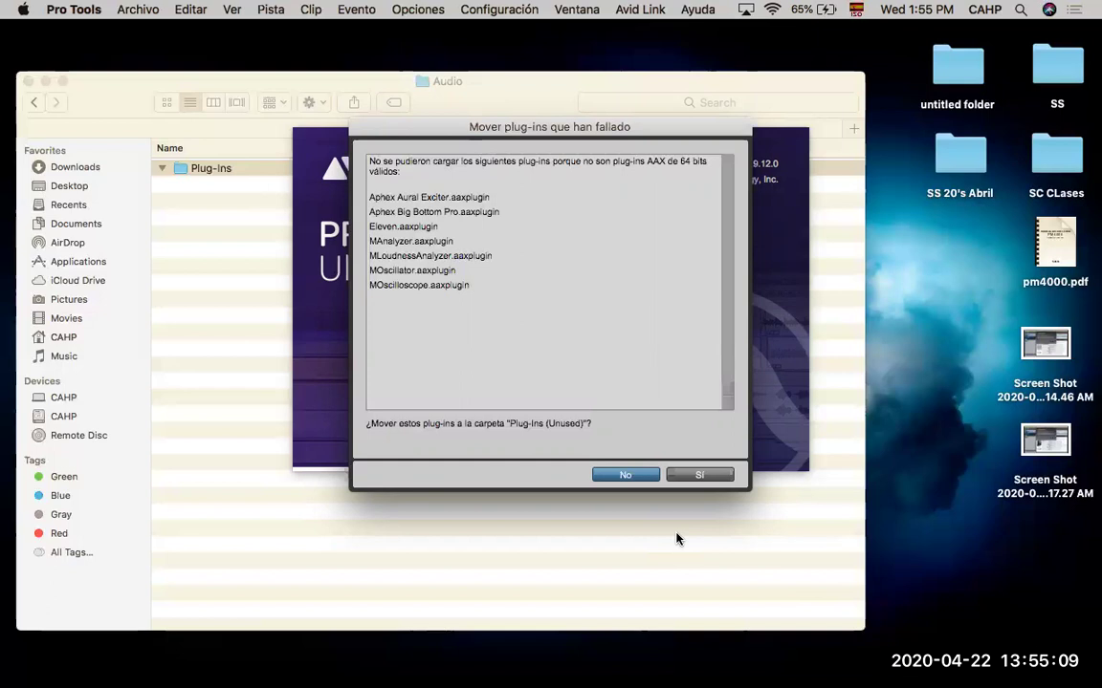
- Capture a screenshot of the failed plug-ins list and agree to move those plug-ins to the Plug-Ins (Unused) folder
key(super+shift+4)
drag(294, 114, 806, 505)
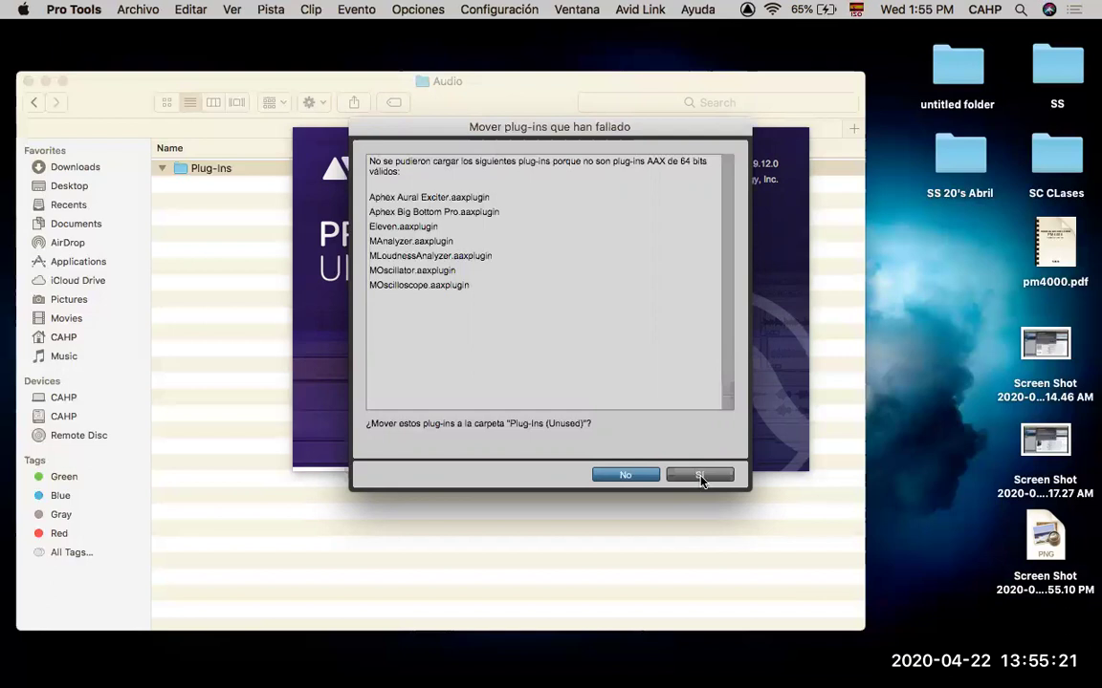
drag(701, 480, 685, 418)
drag(701, 467, 697, 449)
key(Return)
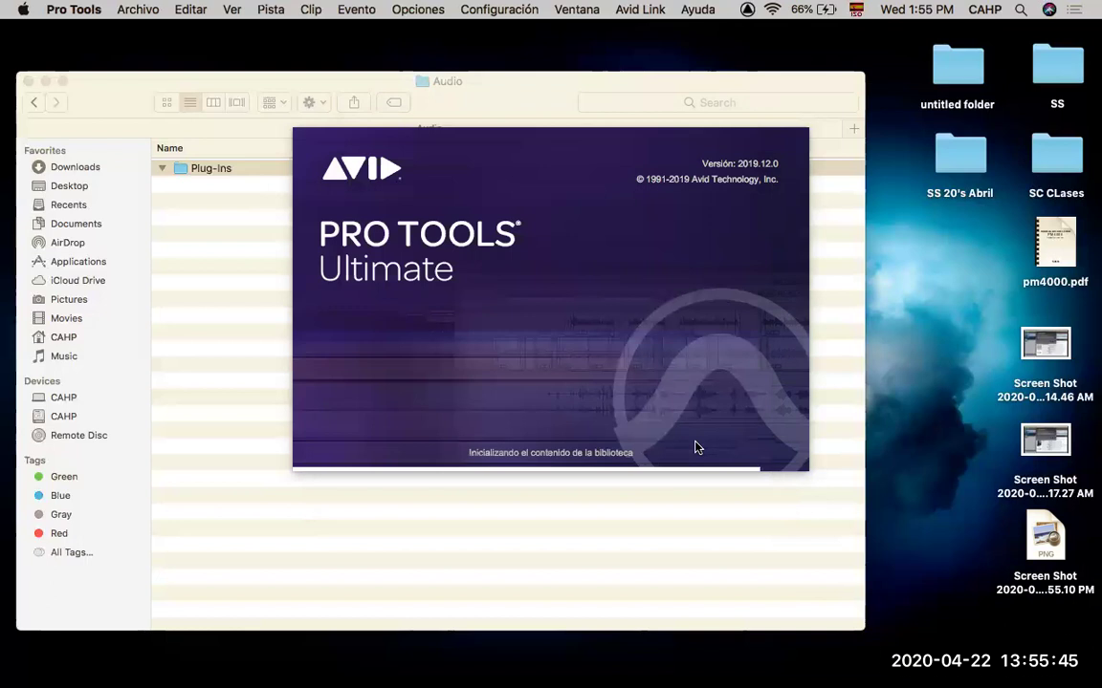
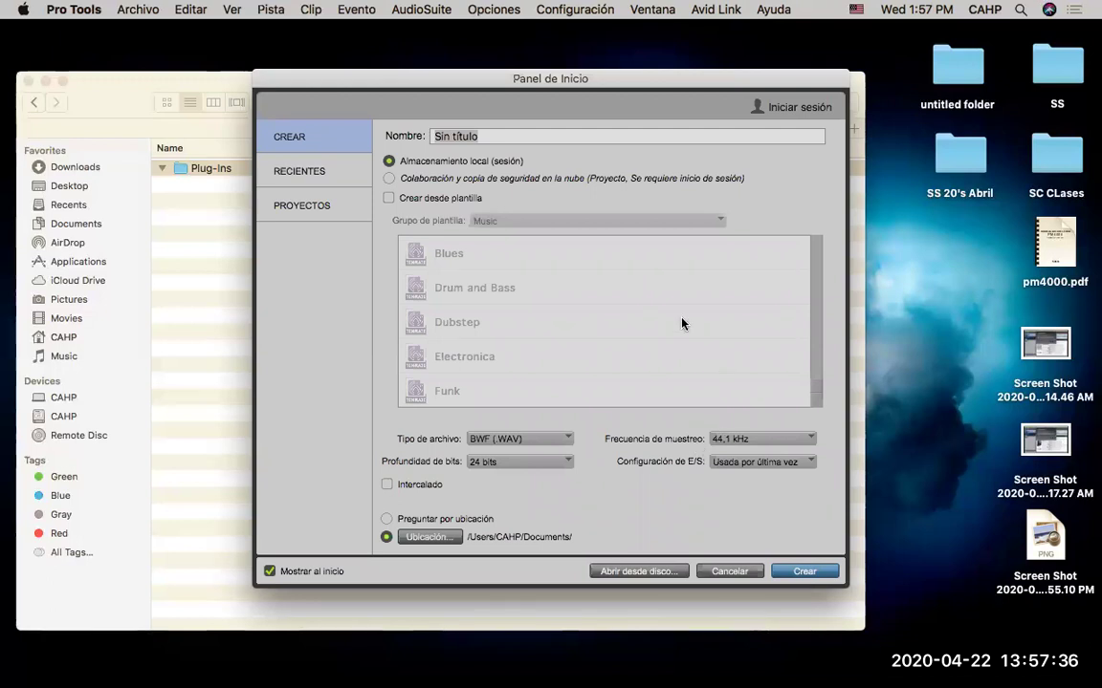
- Create a local session named PRUEBA with the Mezcla estéreo I/O configuration, asking for its location, and save it in Documents
text(PRUEBA)
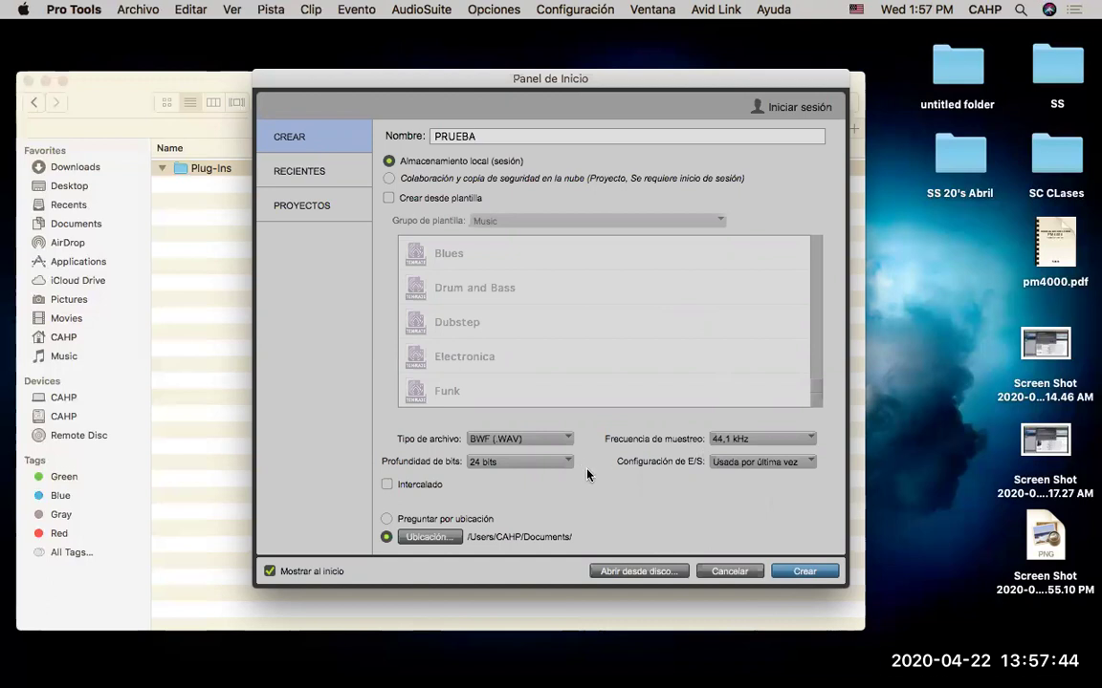
click(799, 467)
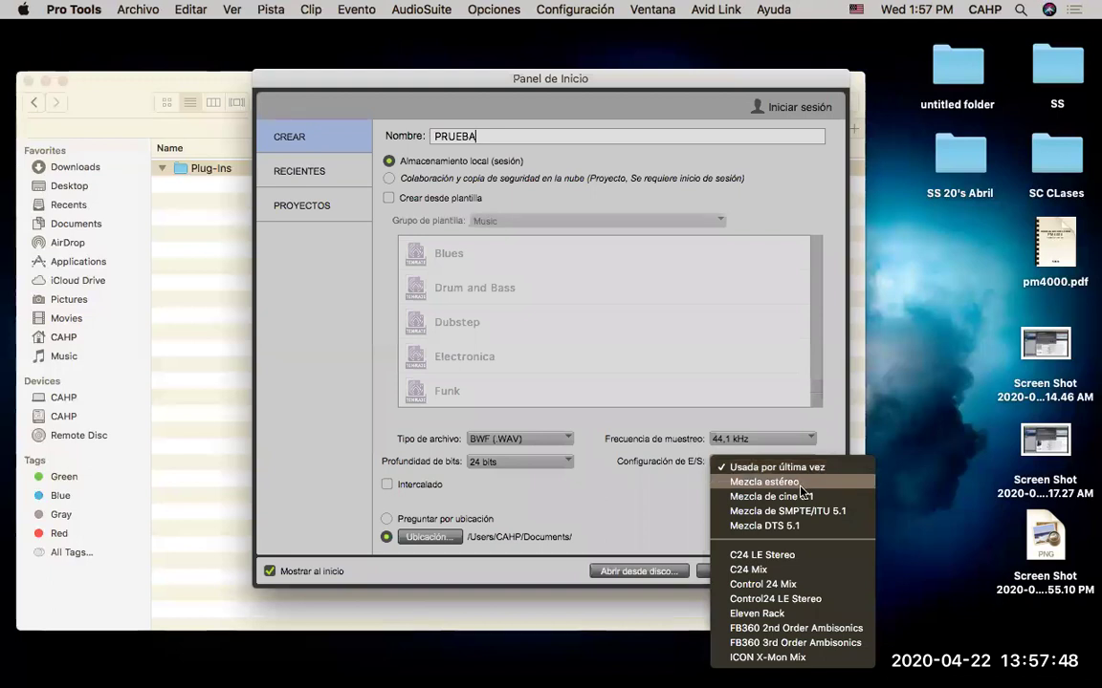
click(808, 481)
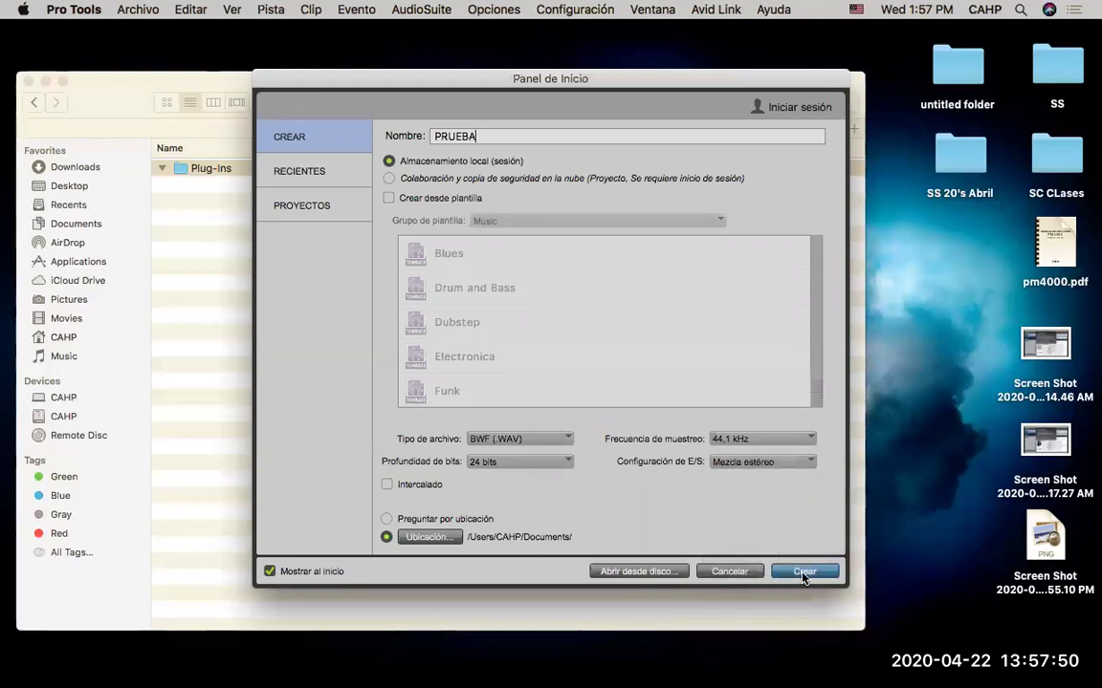
click(411, 522)
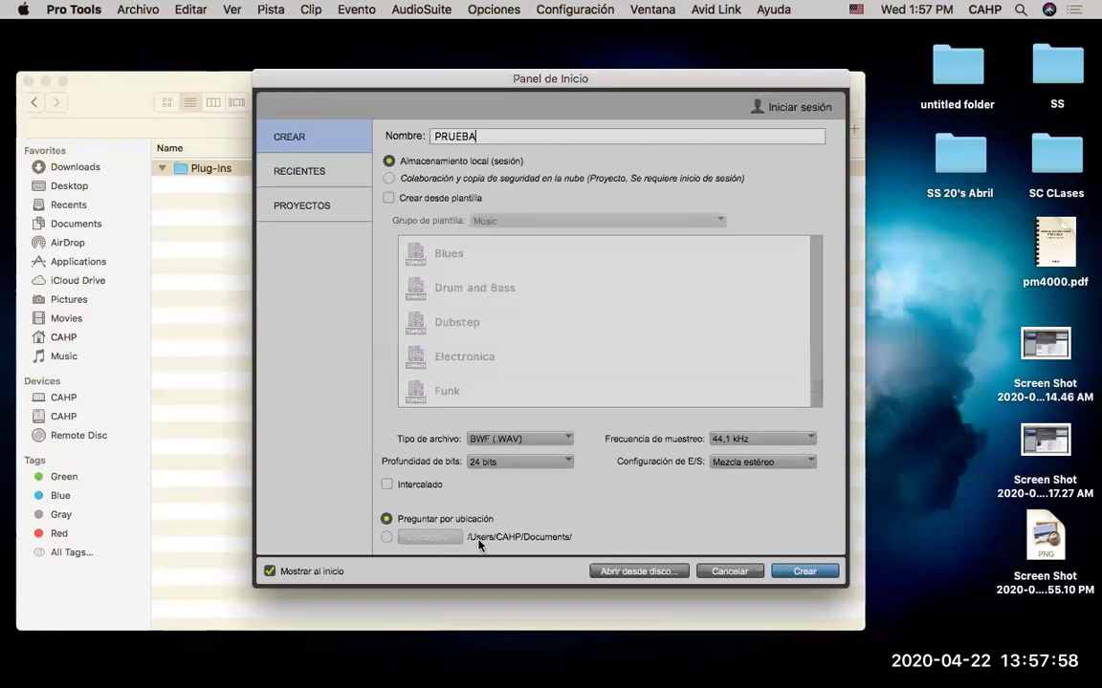
click(816, 573)
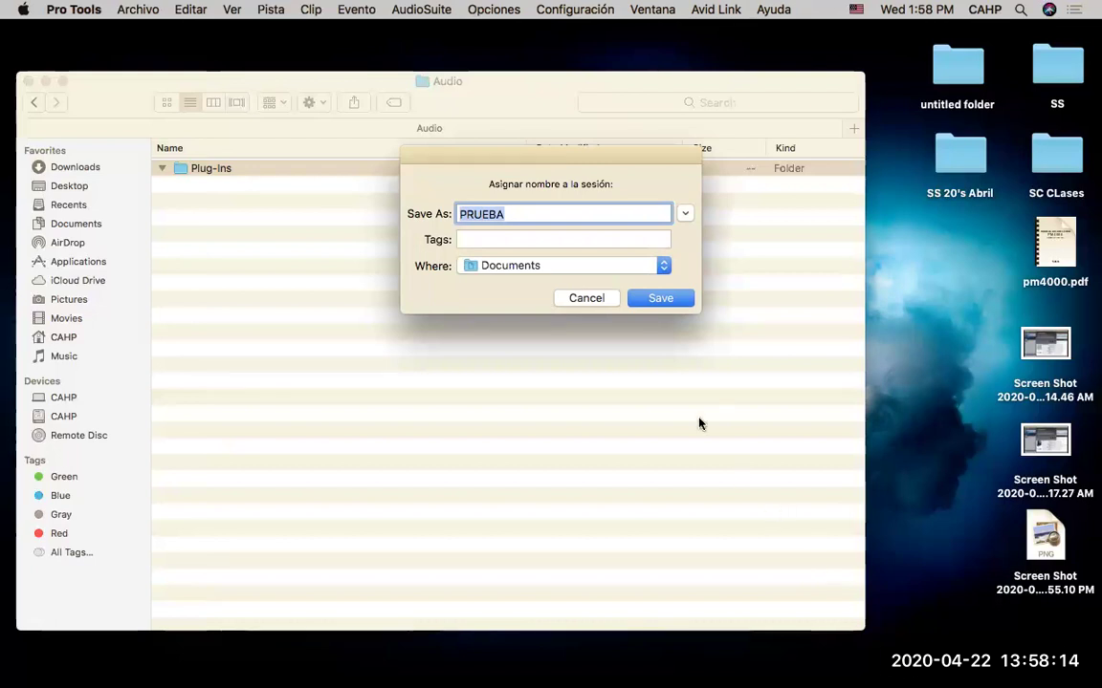
click(672, 299)
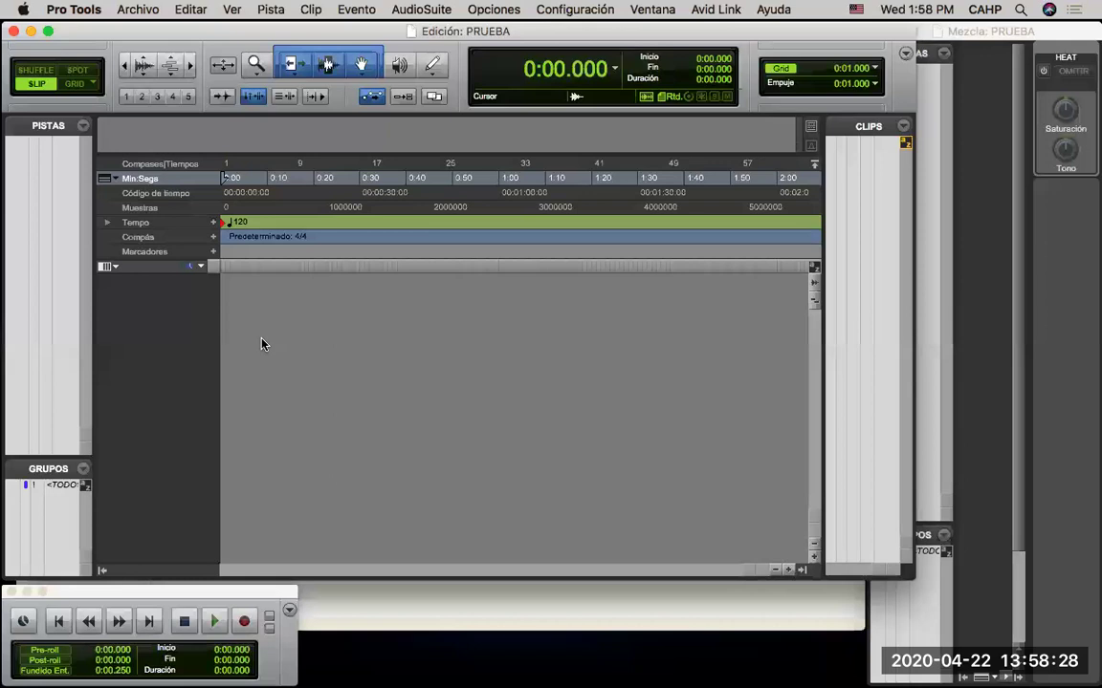
- Create one mono auxiliary input track (Entrada auxiliar) with its timebase in Muestras
click(152, 14)
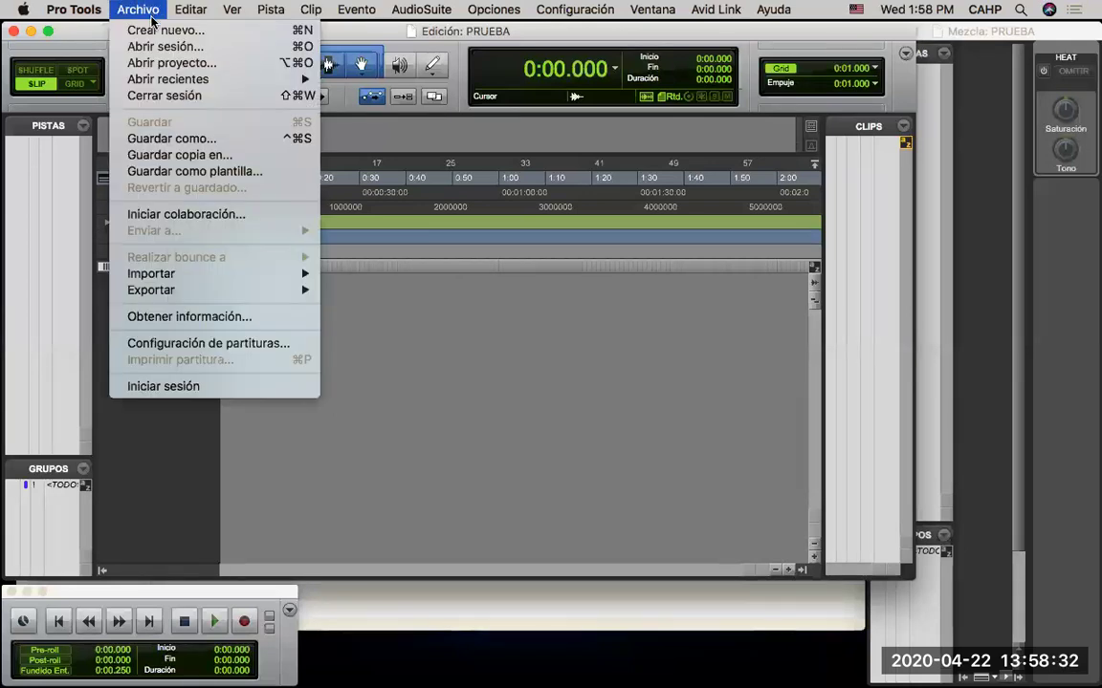
click(168, 430)
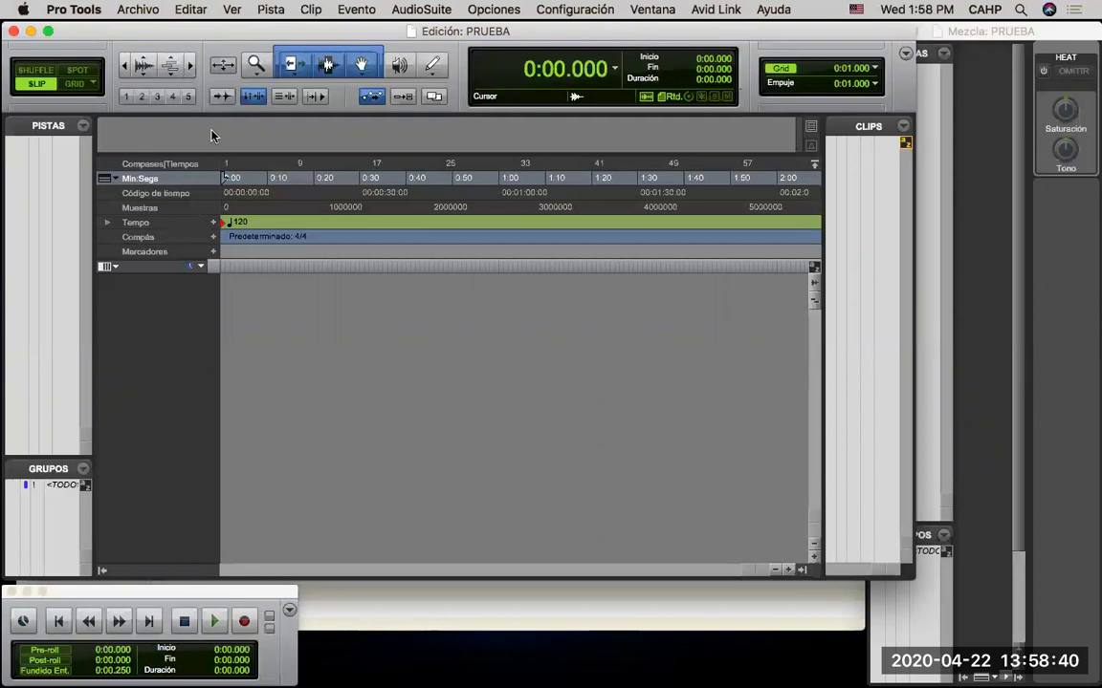
click(270, 10)
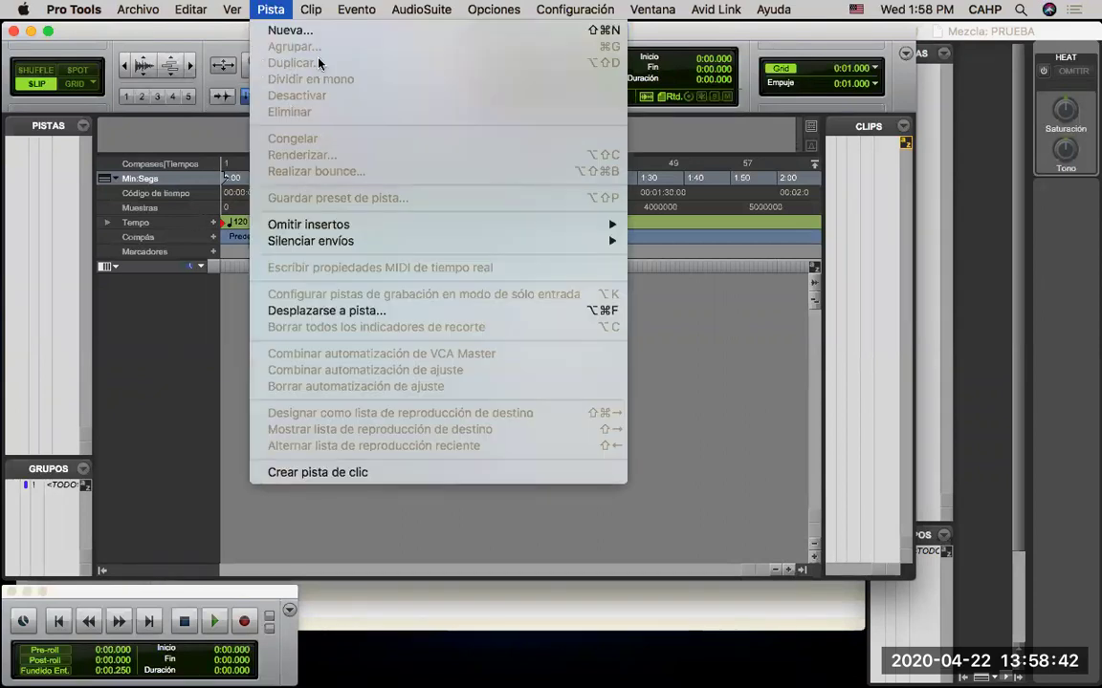
click(316, 32)
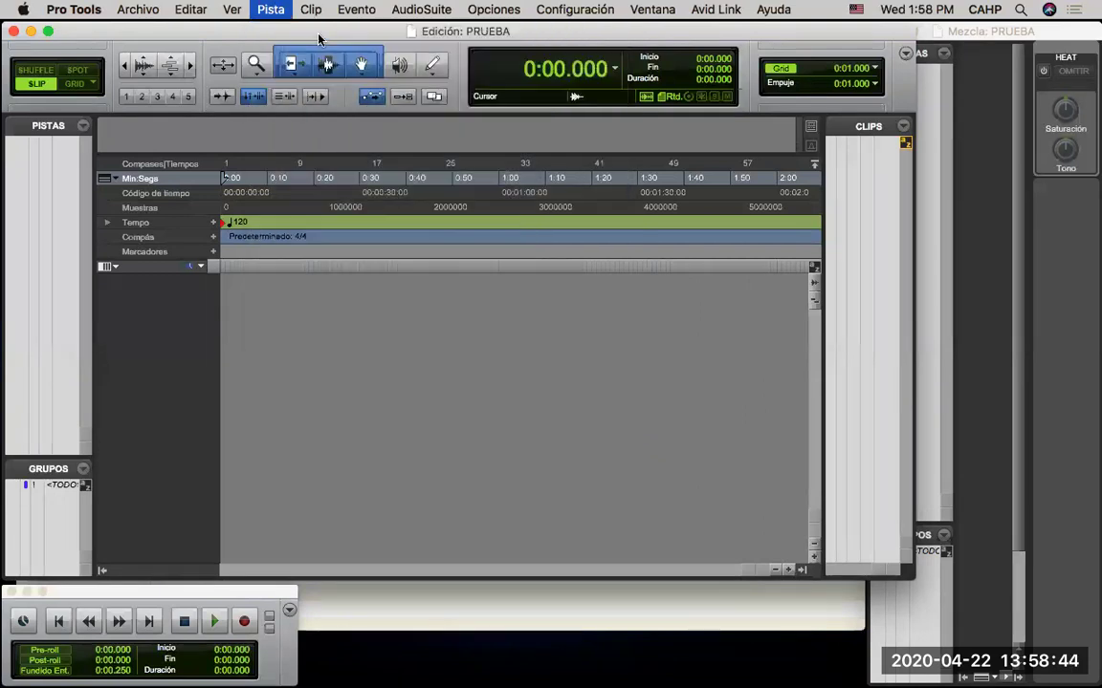
click(428, 254)
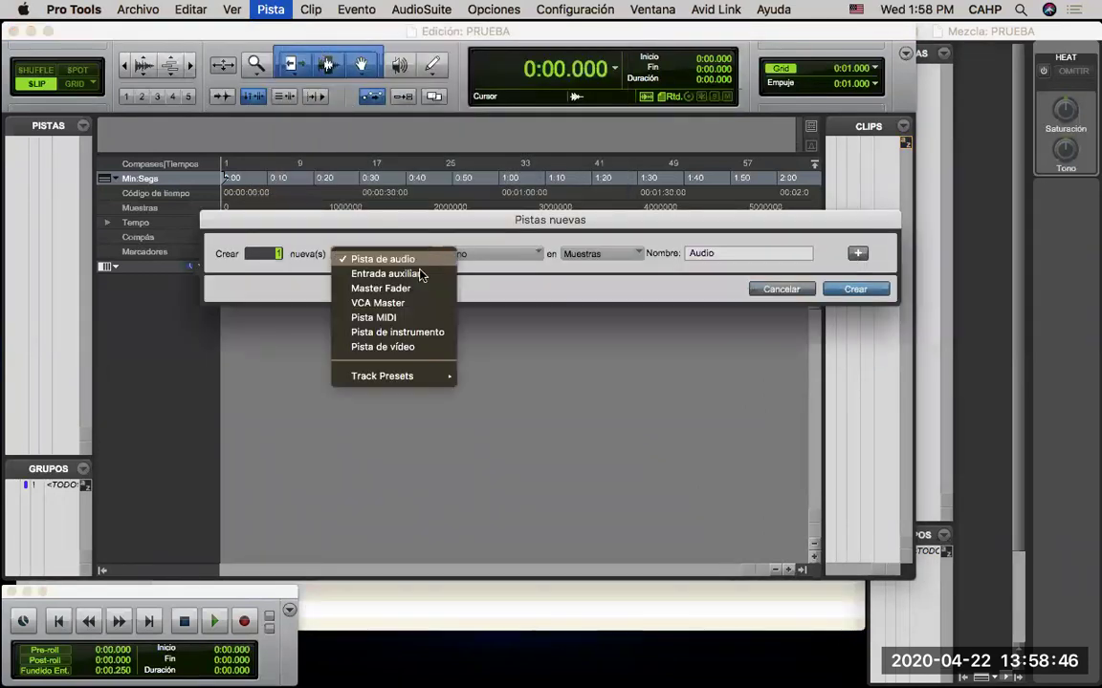
click(417, 274)
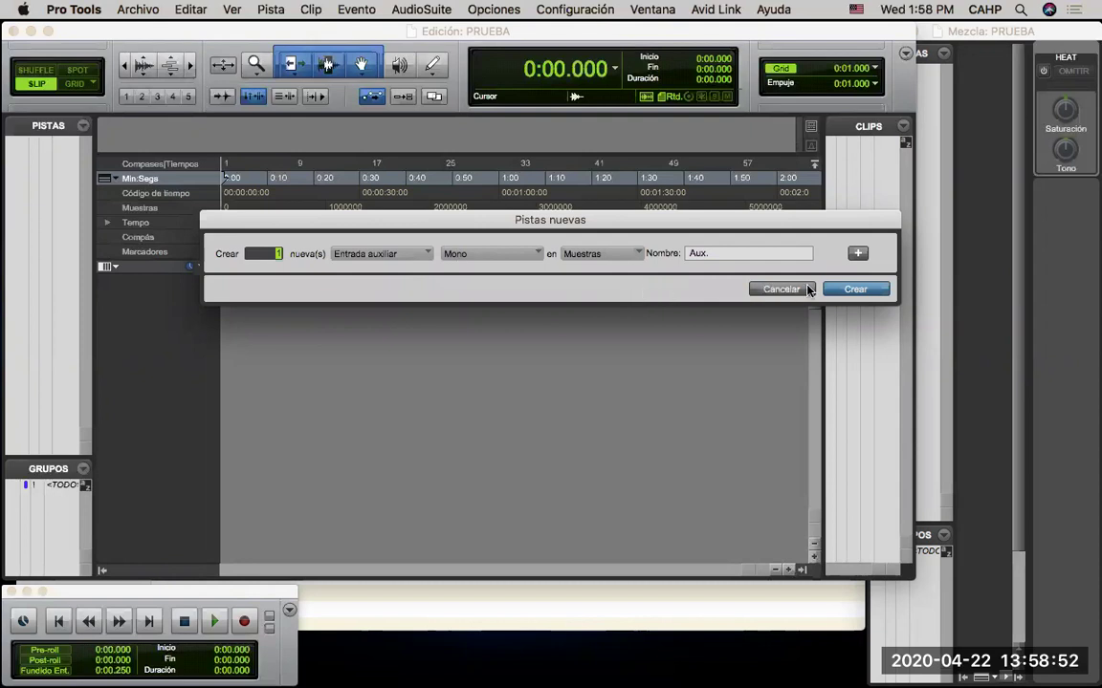
click(841, 291)
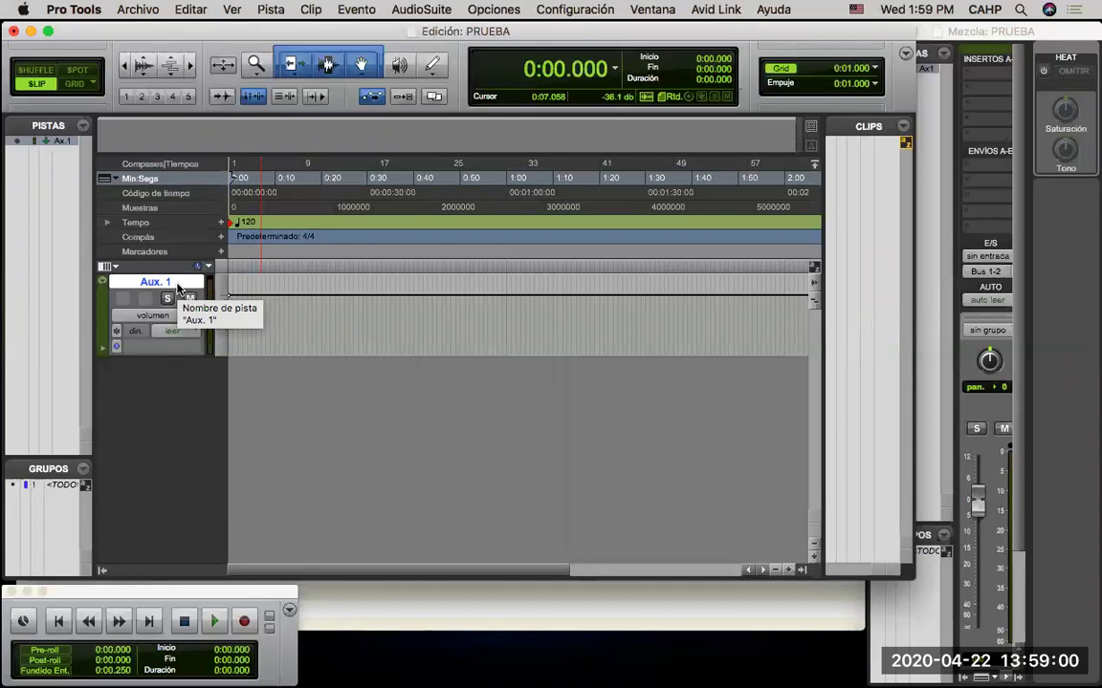
- Turn off Omitir errores durante la reproducción/grabación in the playback engine settings and accept the change
key(super+bracketright)
key(super+bracketright)
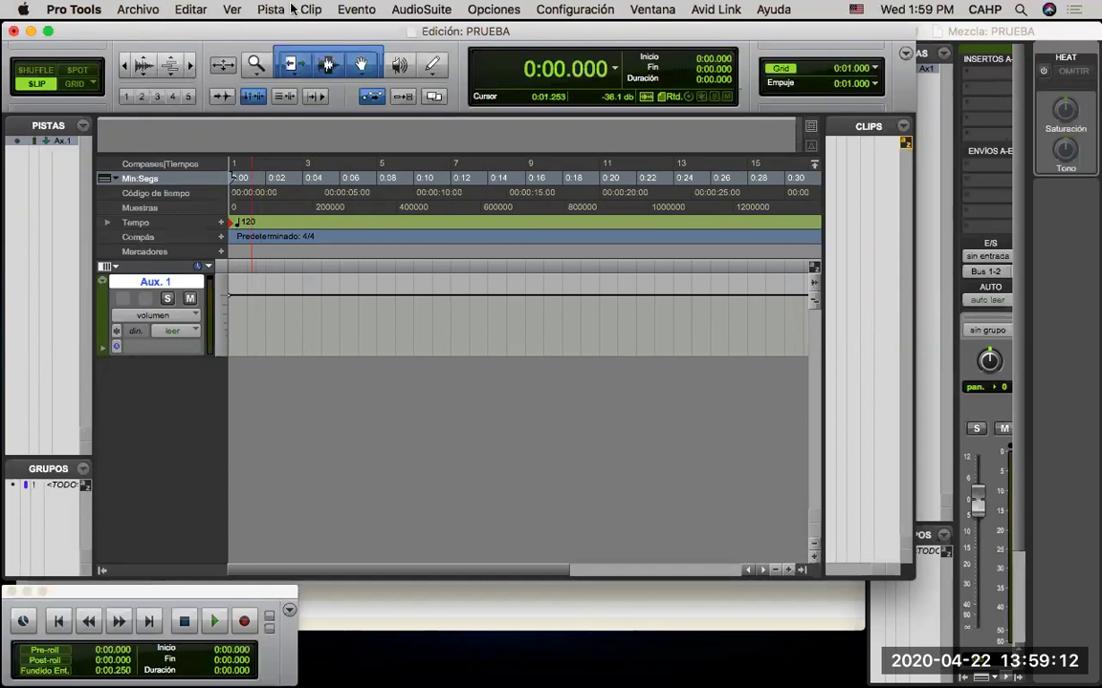
click(586, 11)
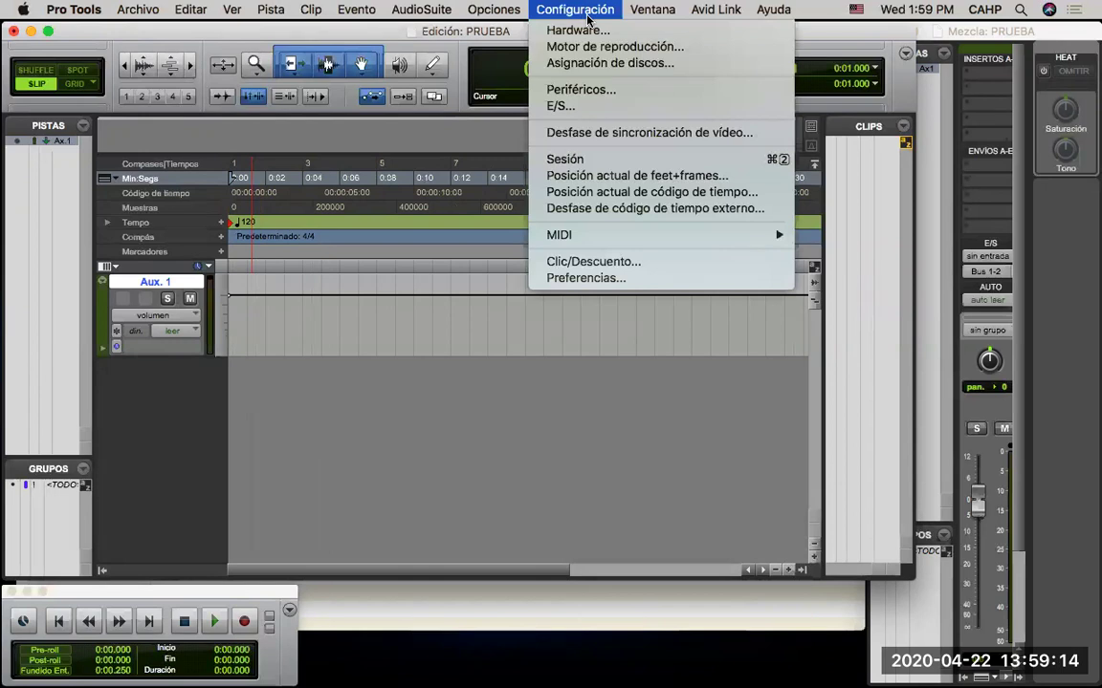
click(602, 47)
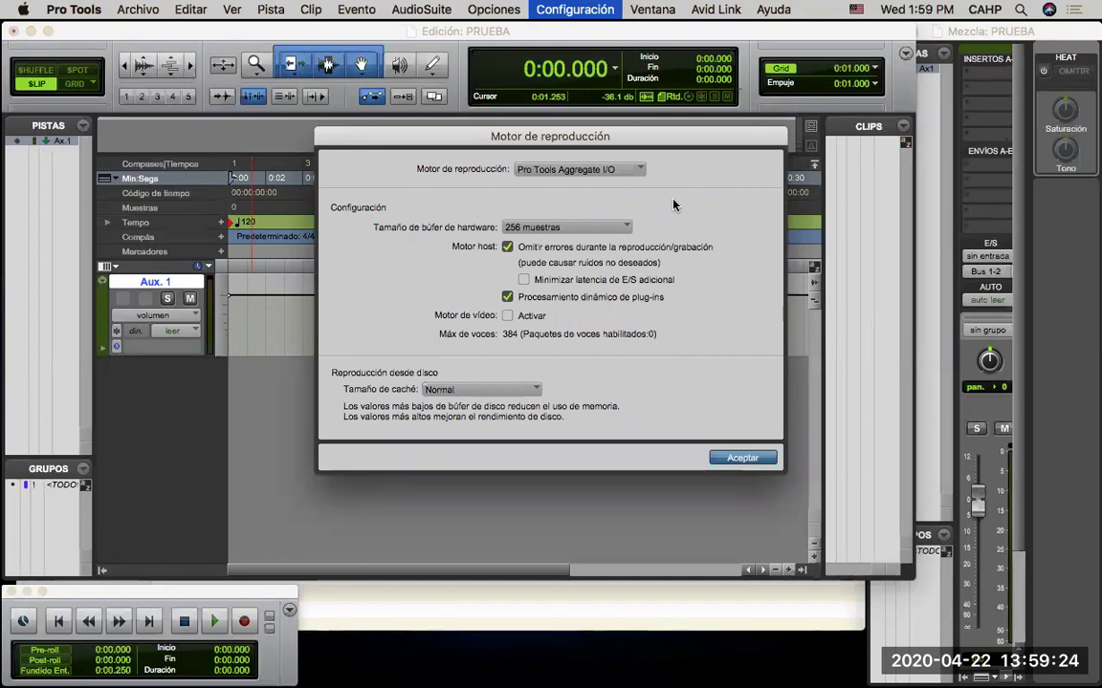
click(507, 247)
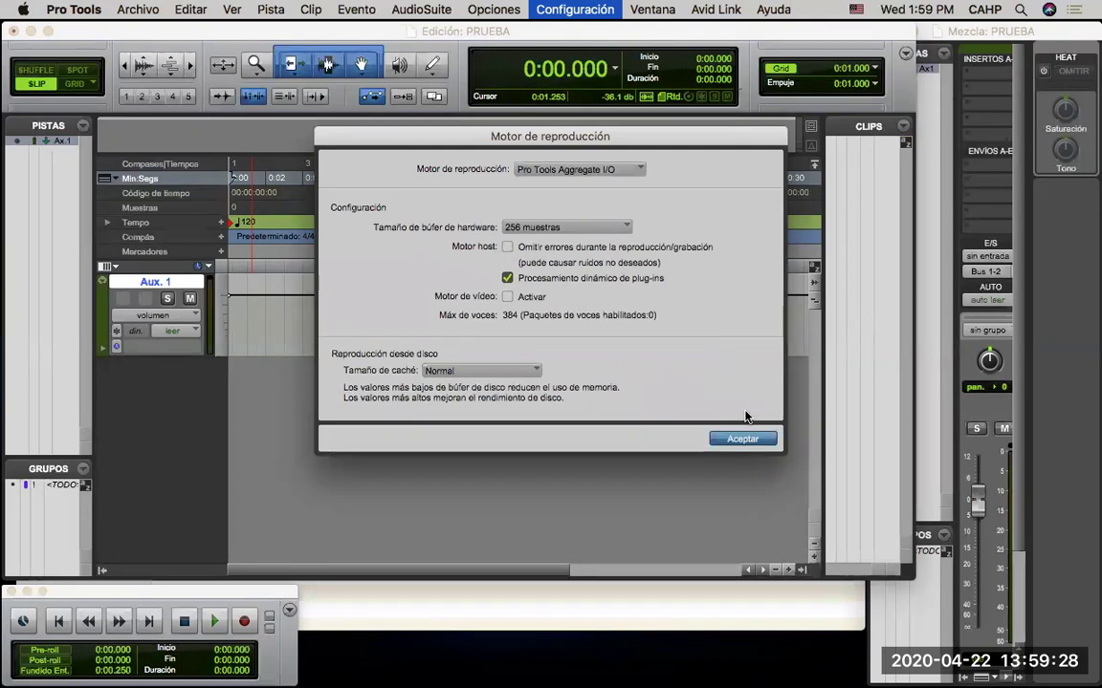
click(744, 441)
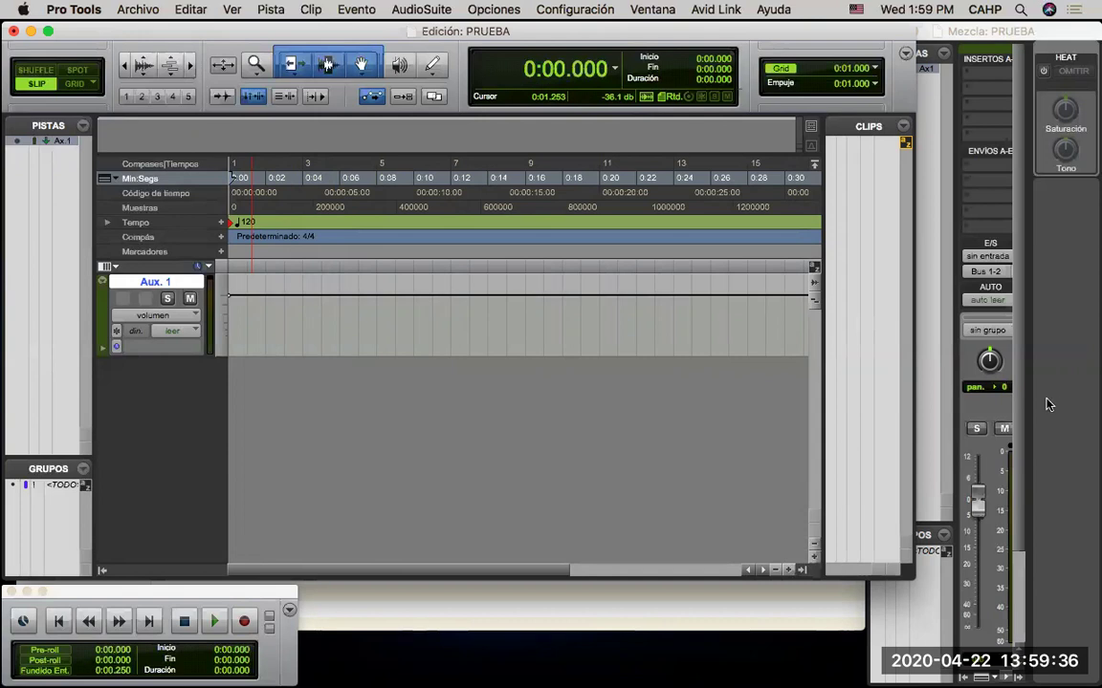
- Bring the Mix window to the front and reposition it over the Edit window to show the full auxiliary channel strip
click(992, 38)
drag(991, 43, 609, 43)
drag(717, 127, 843, 127)
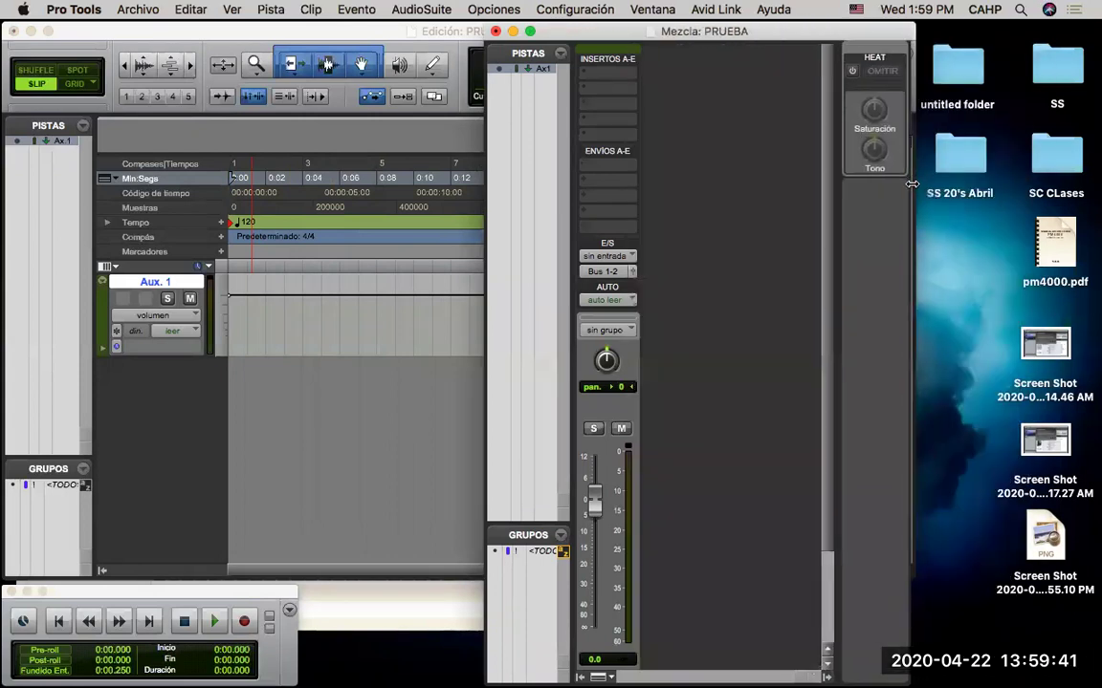
- Insert the Signal Generator plug-in from the Otros category in the first insert slot of Aux. 1
click(626, 74)
mouse_move(743, 72)
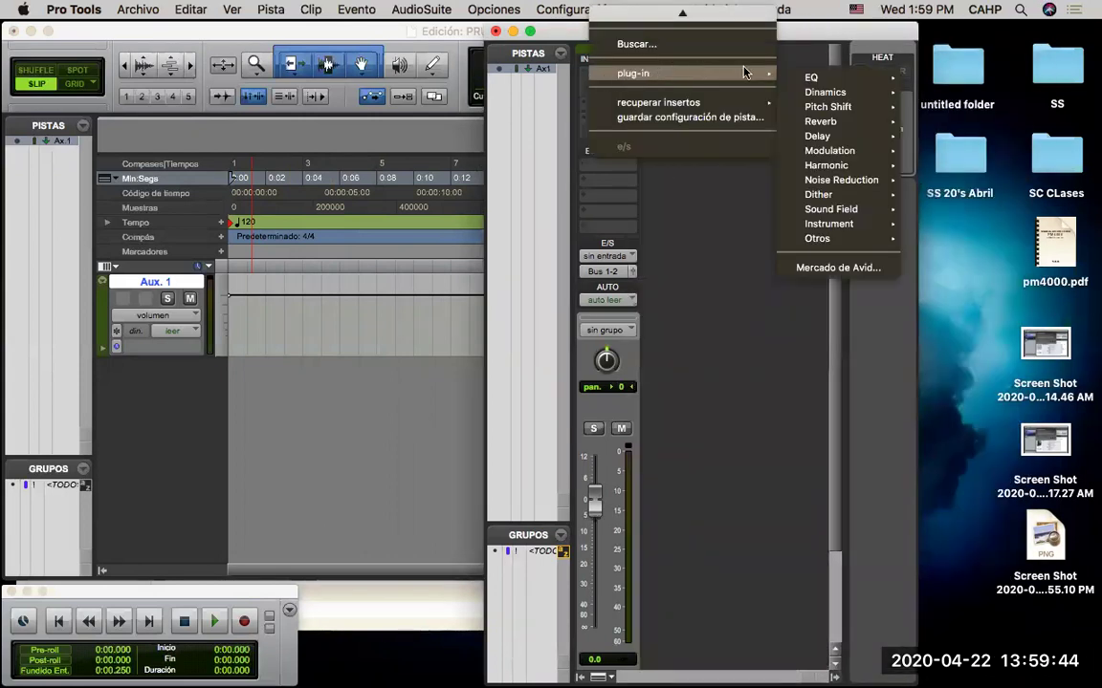
mouse_move(808, 80)
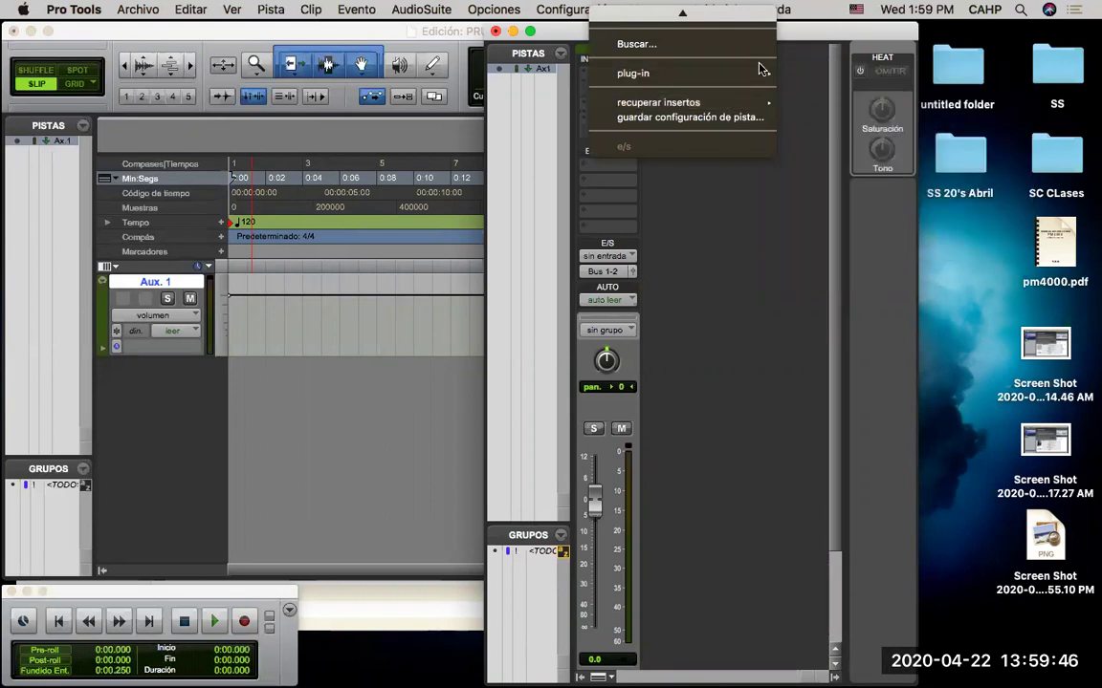
mouse_move(841, 240)
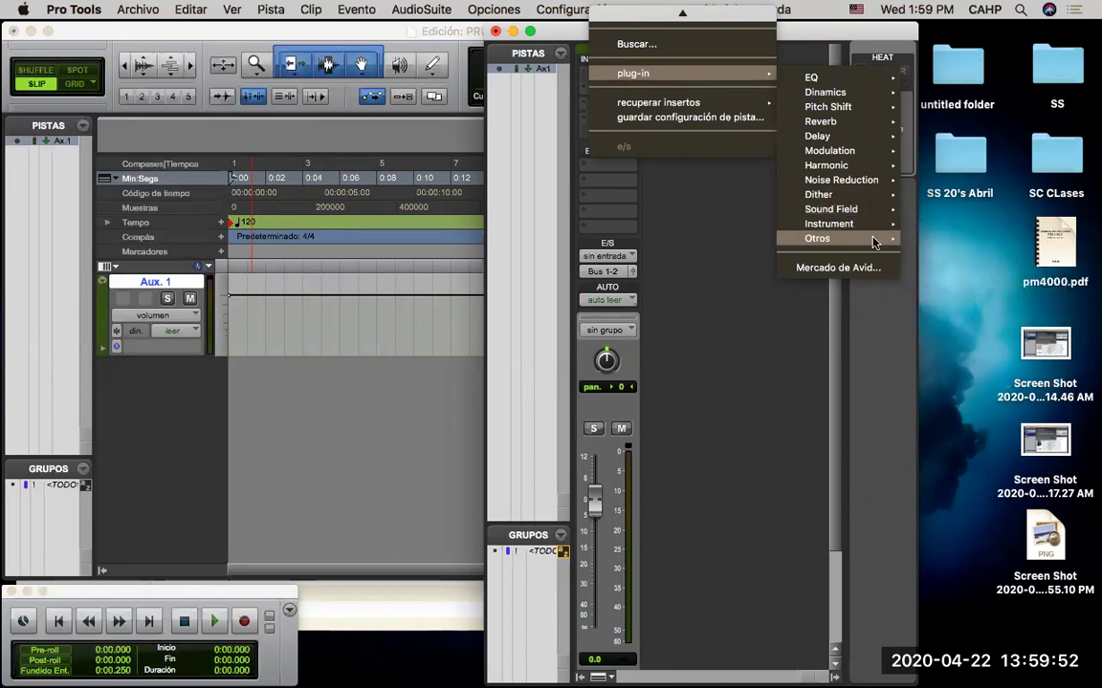
click(922, 247)
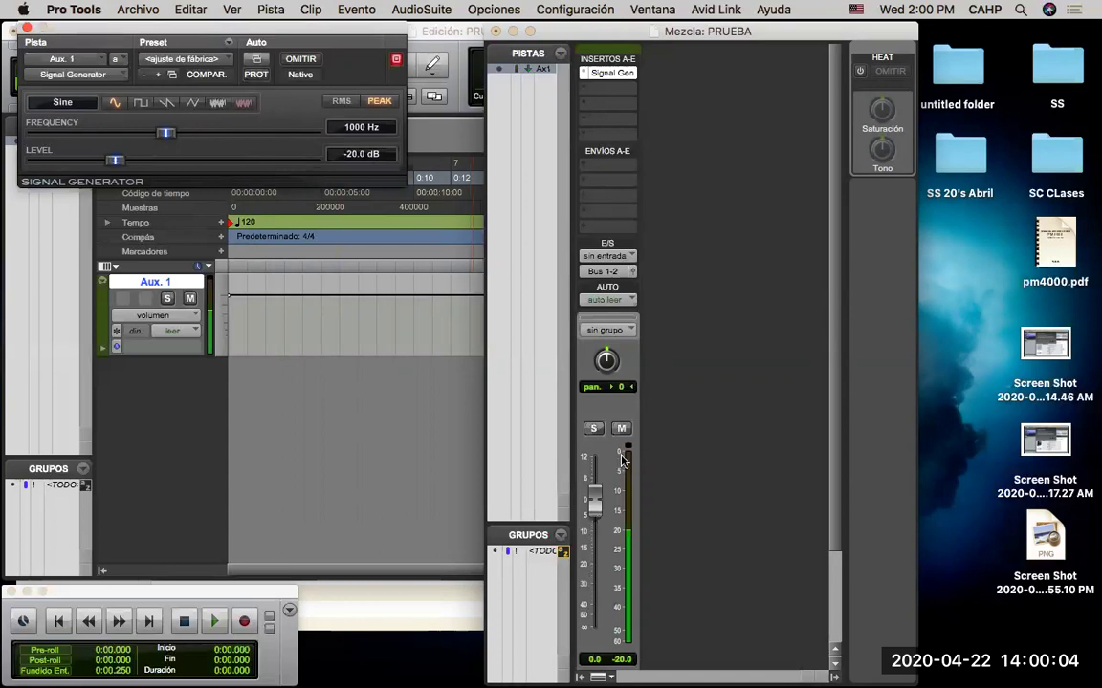
- Check the output routing choices available for the Aux. 1 track, leaving its assignment as it is
click(604, 272)
mouse_move(634, 276)
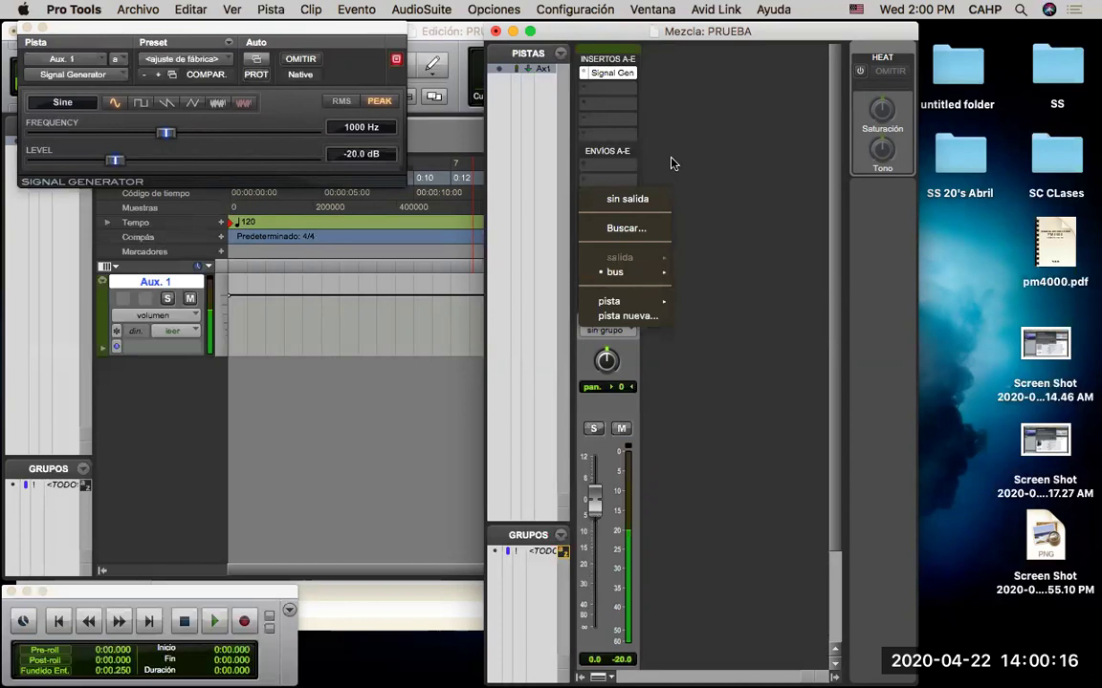
click(672, 163)
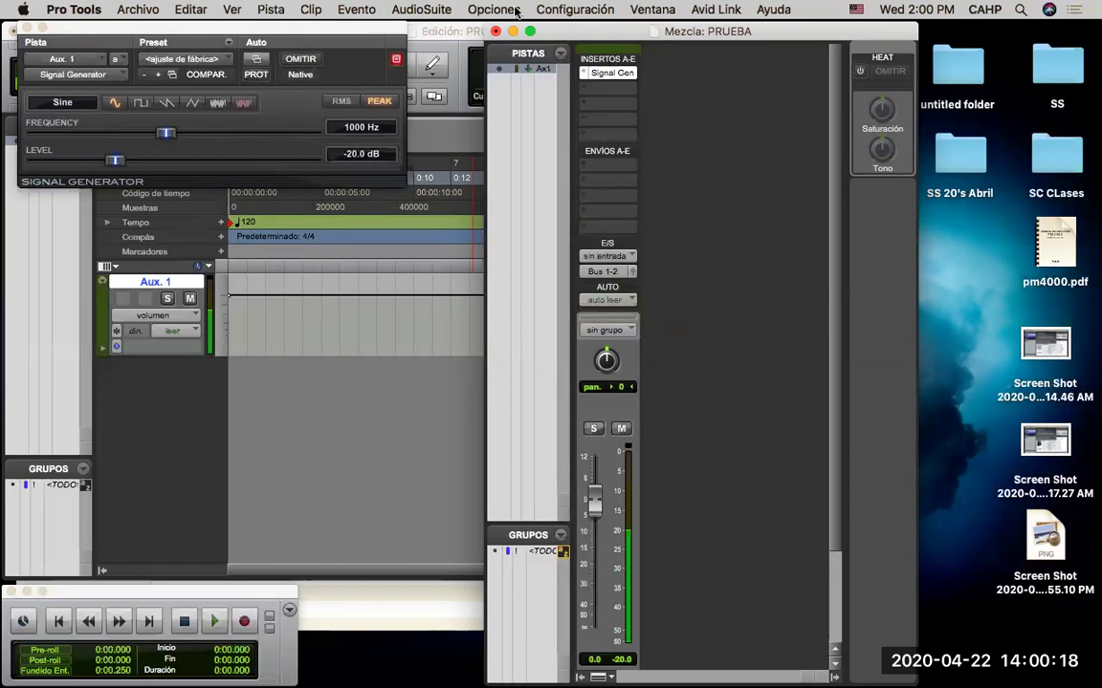
- Examine the input and output paths in the I/O setup, comparing Entrada with Salida, and close it
click(573, 10)
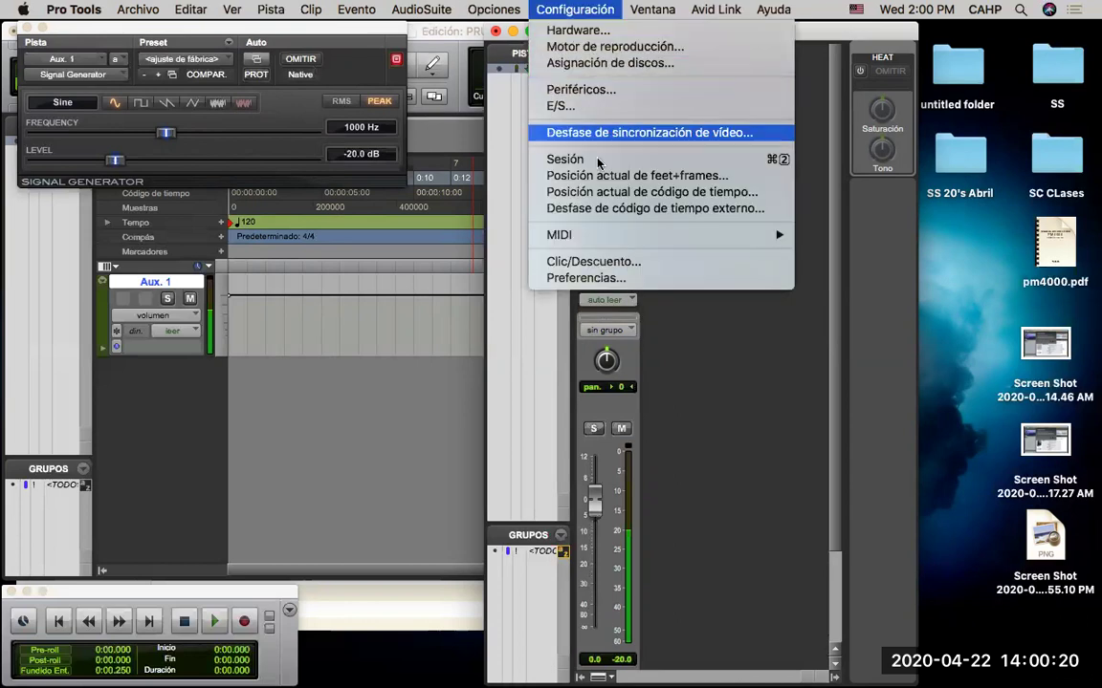
click(622, 108)
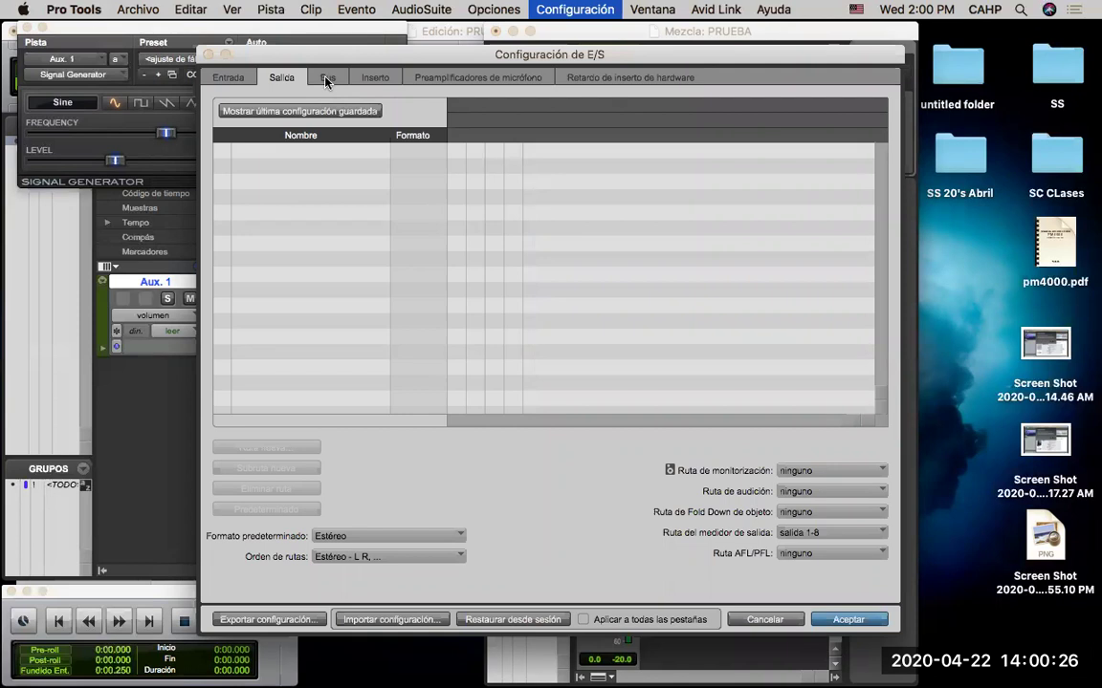
click(245, 81)
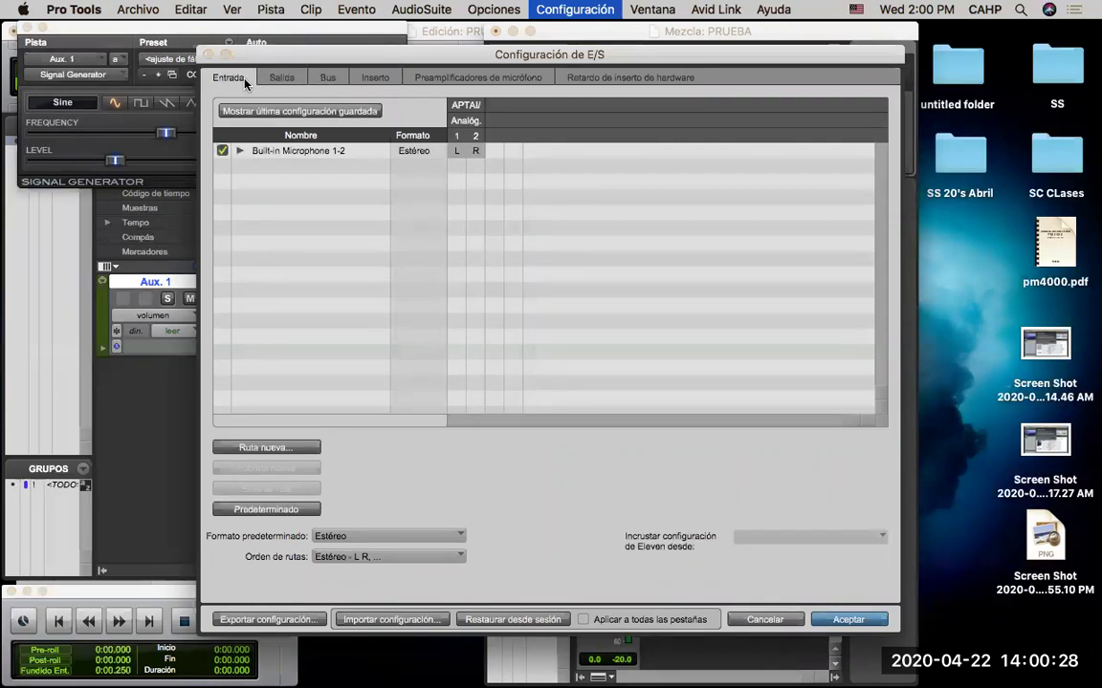
click(281, 78)
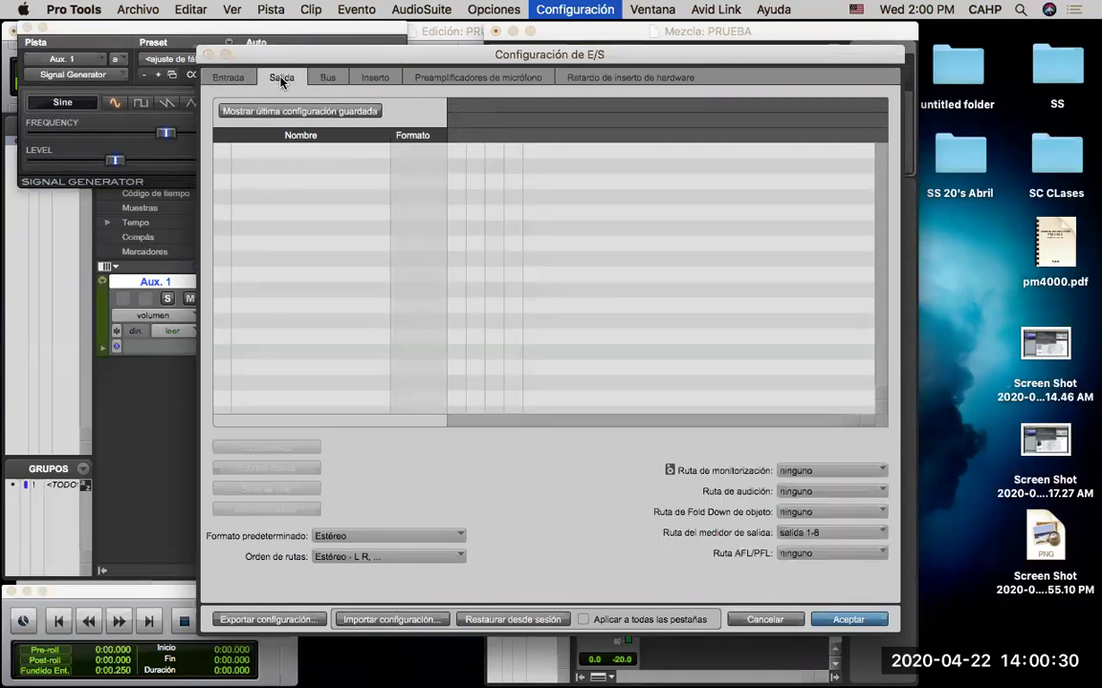
click(230, 78)
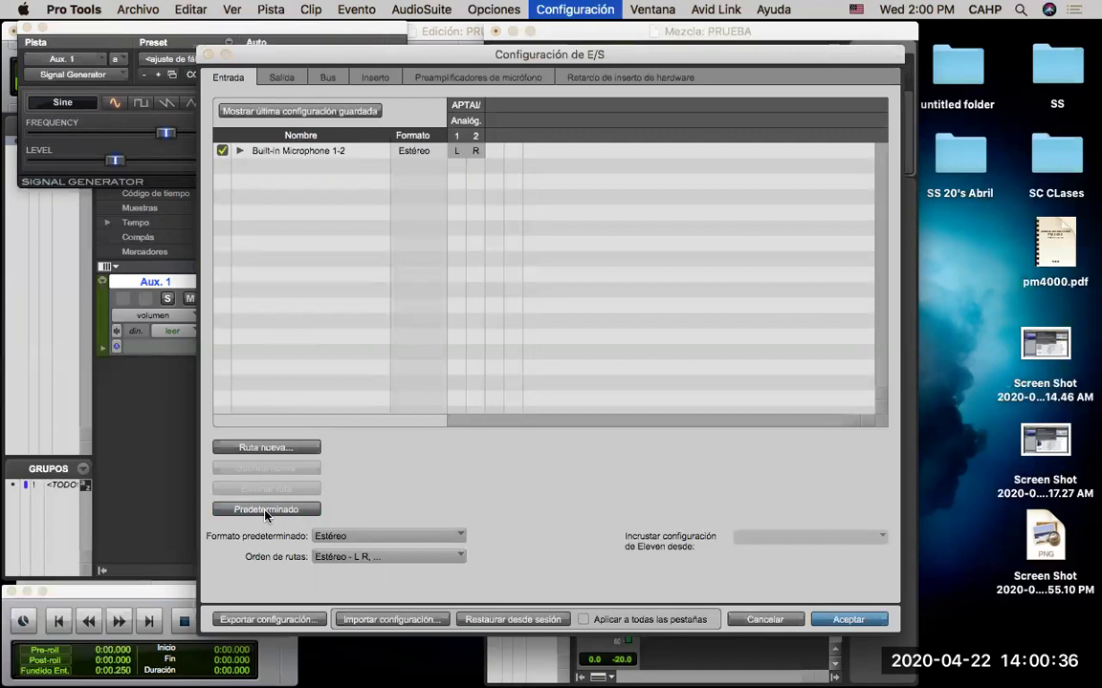
click(282, 79)
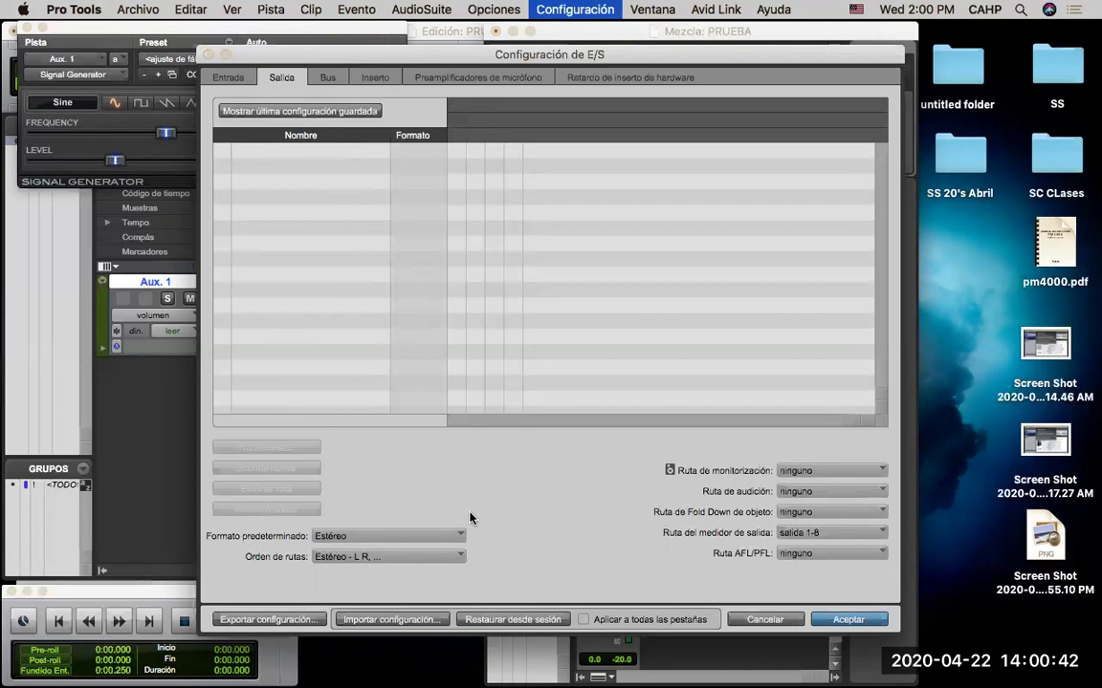
click(848, 620)
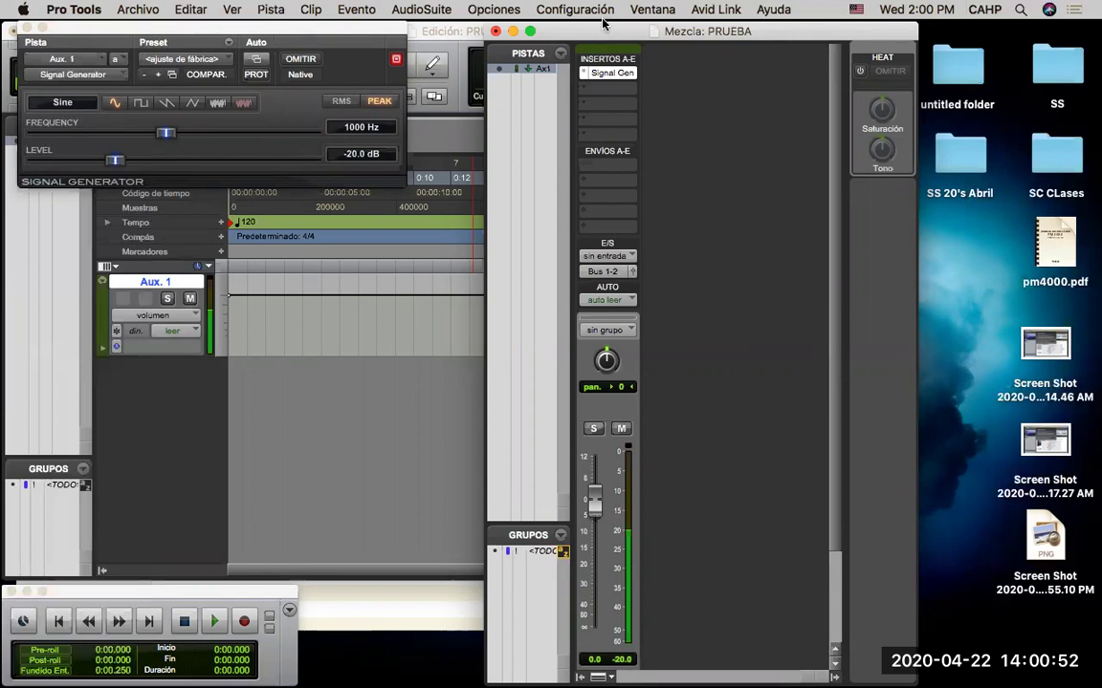
- Set the interface language to English (English) in the Pro Tools preferences and accept the change
click(537, 9)
click(634, 279)
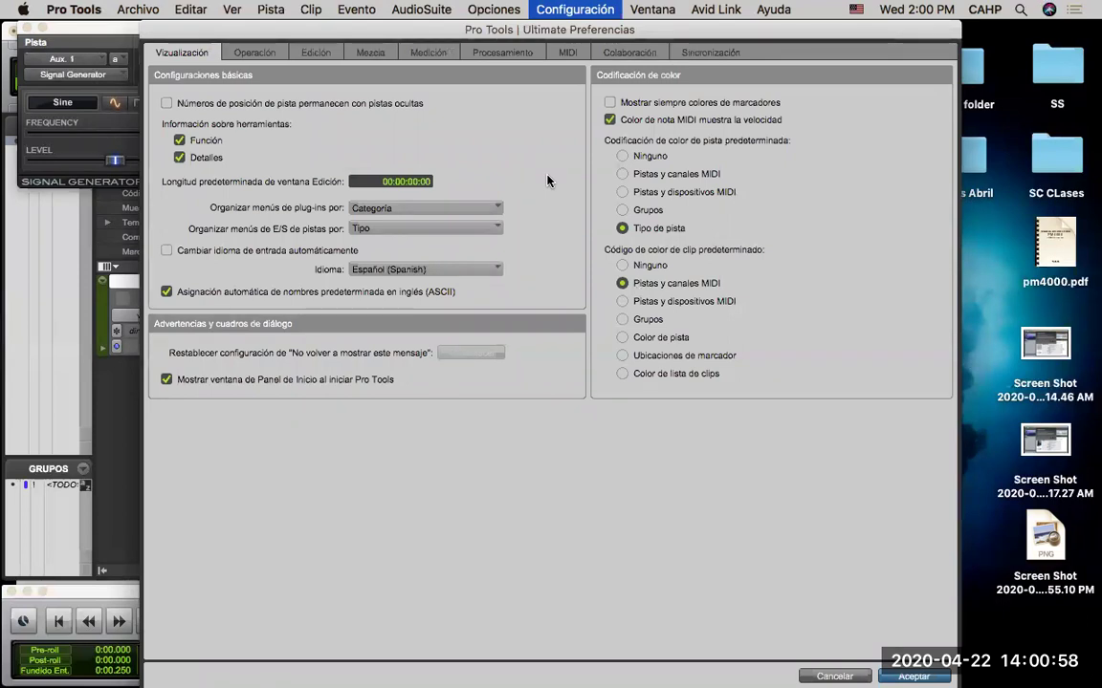
click(495, 274)
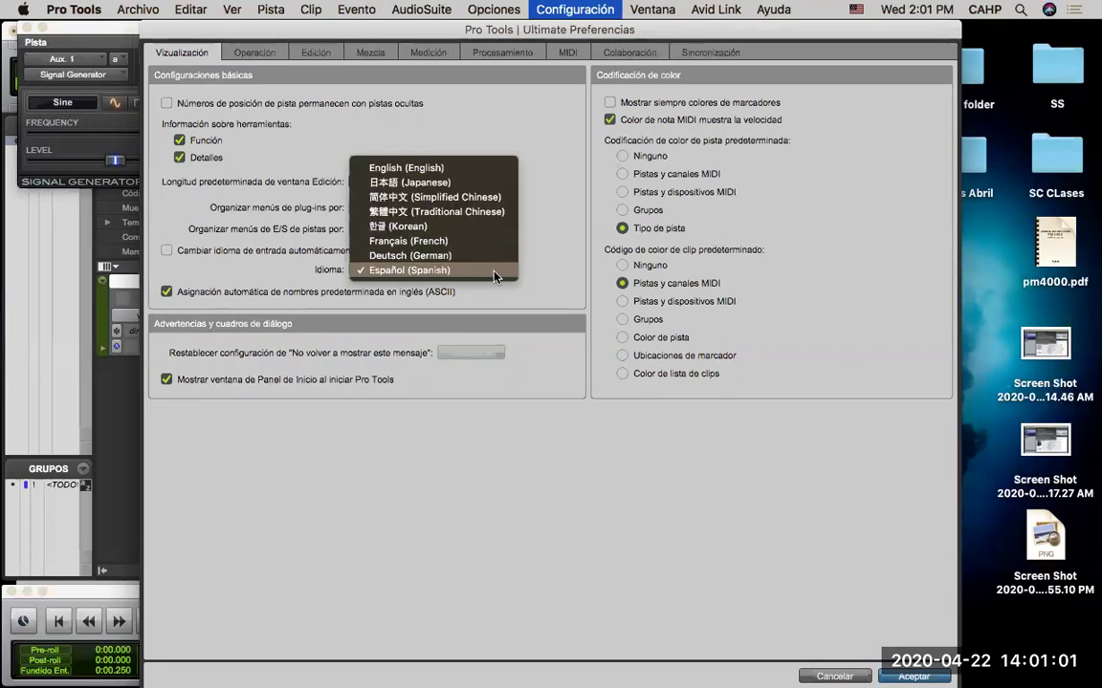
click(473, 170)
click(715, 323)
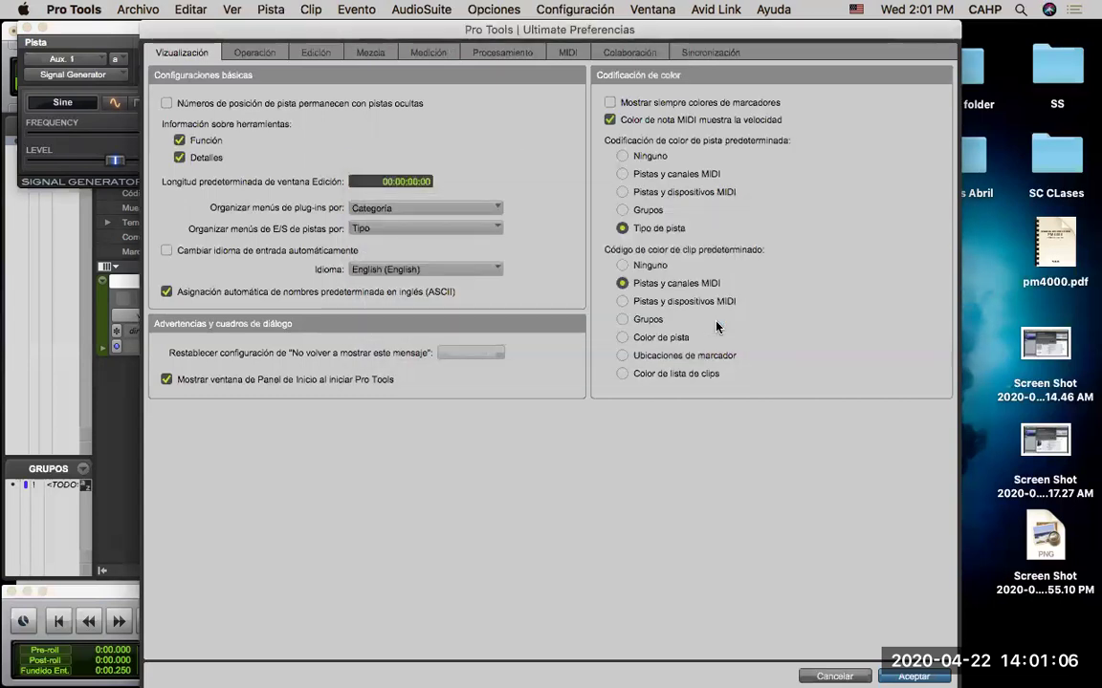
click(908, 676)
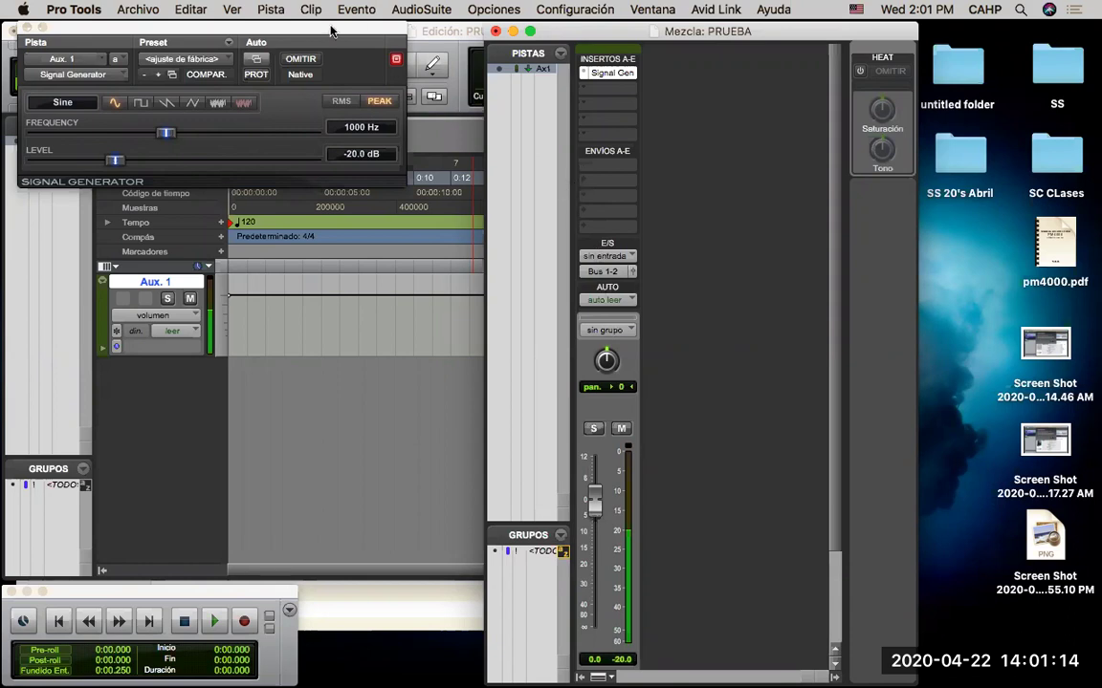
- Close the Signal Generator window, bring the Edit window forward, and quit Pro Tools without saving the PRUEBA session
drag(331, 31, 453, 117)
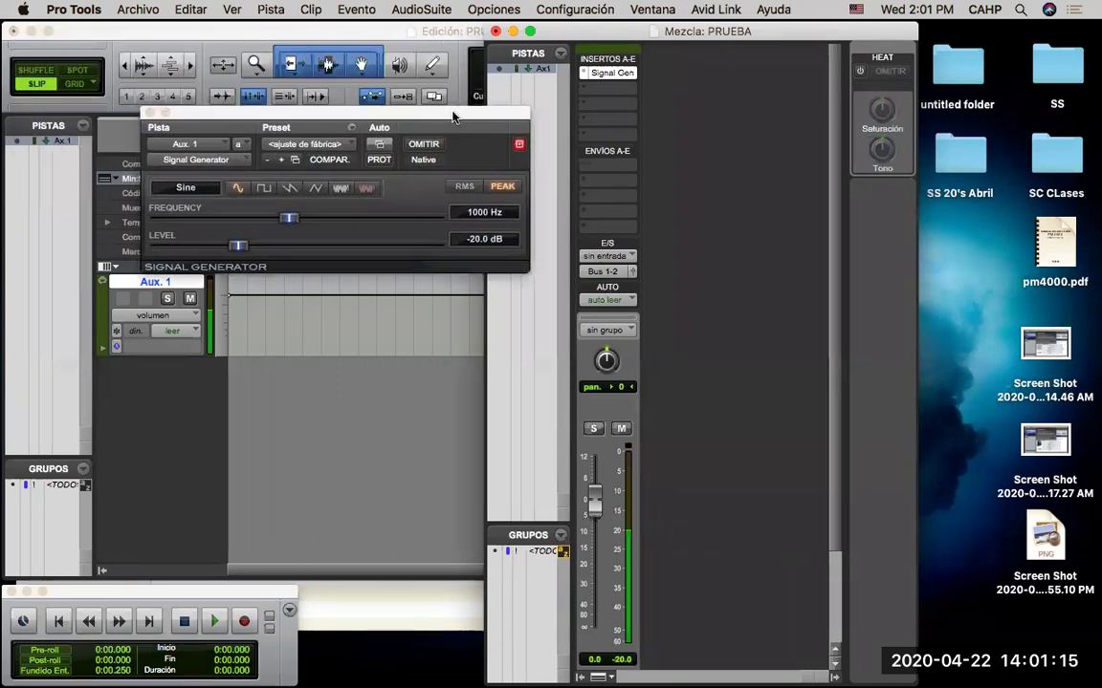
click(149, 114)
click(447, 29)
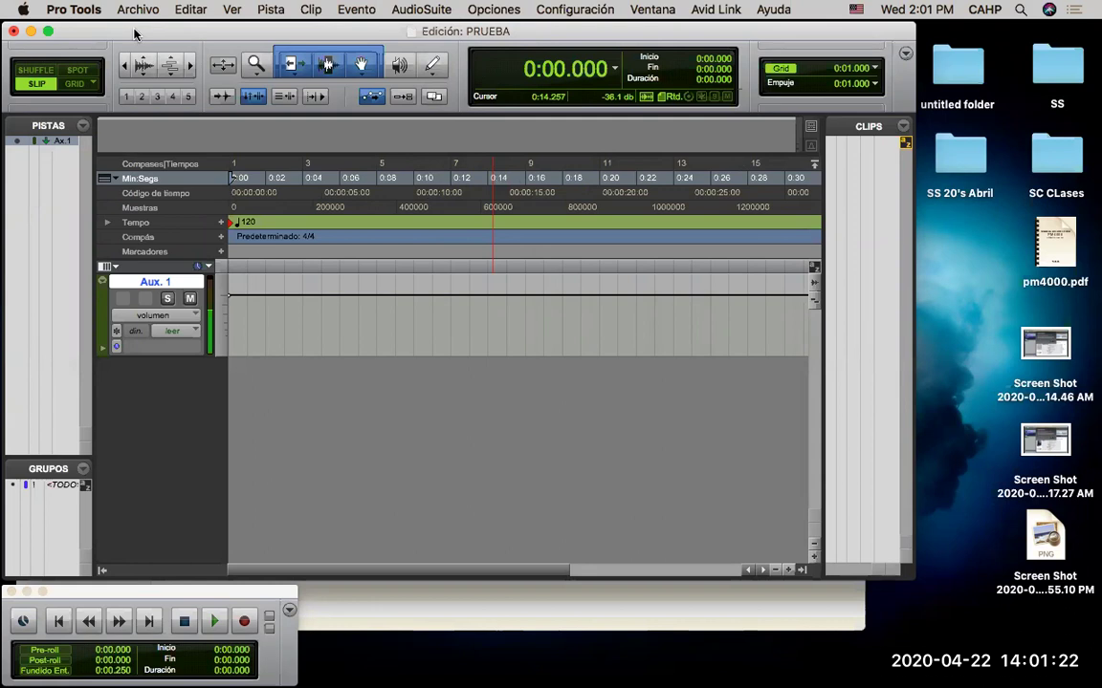
click(76, 9)
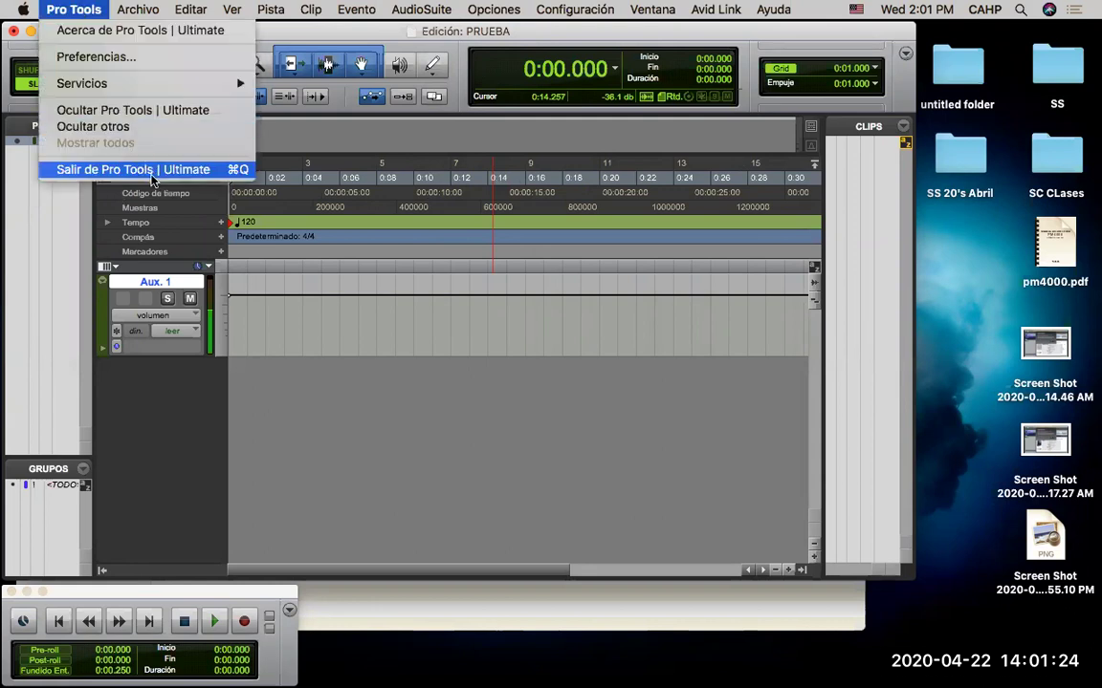
click(151, 170)
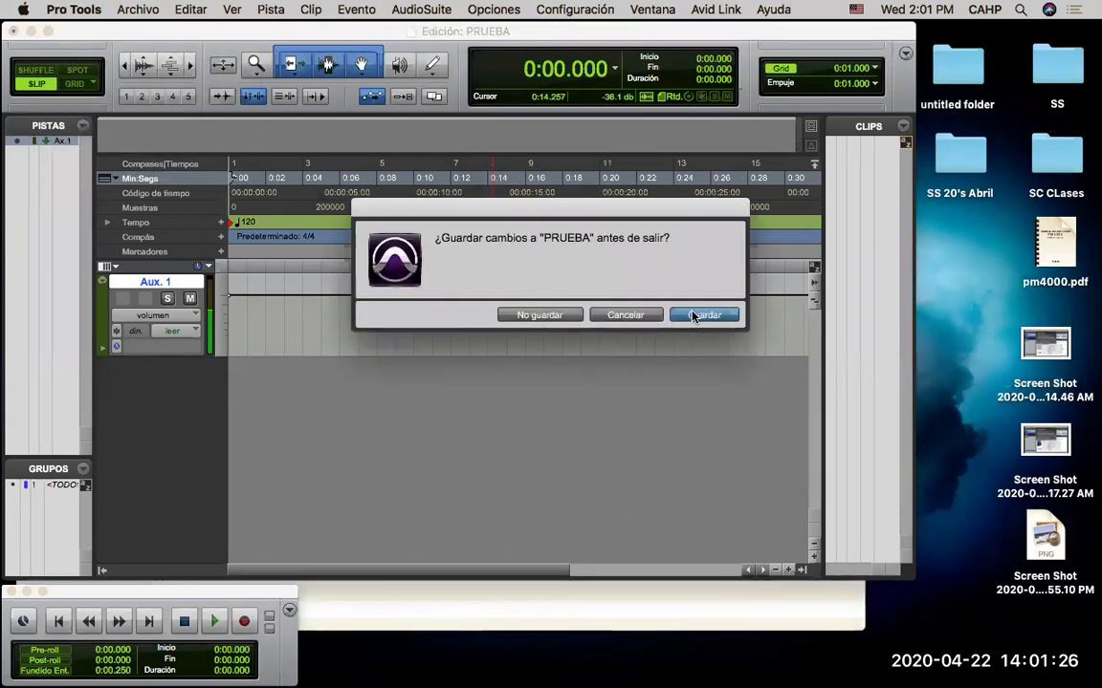
click(540, 315)
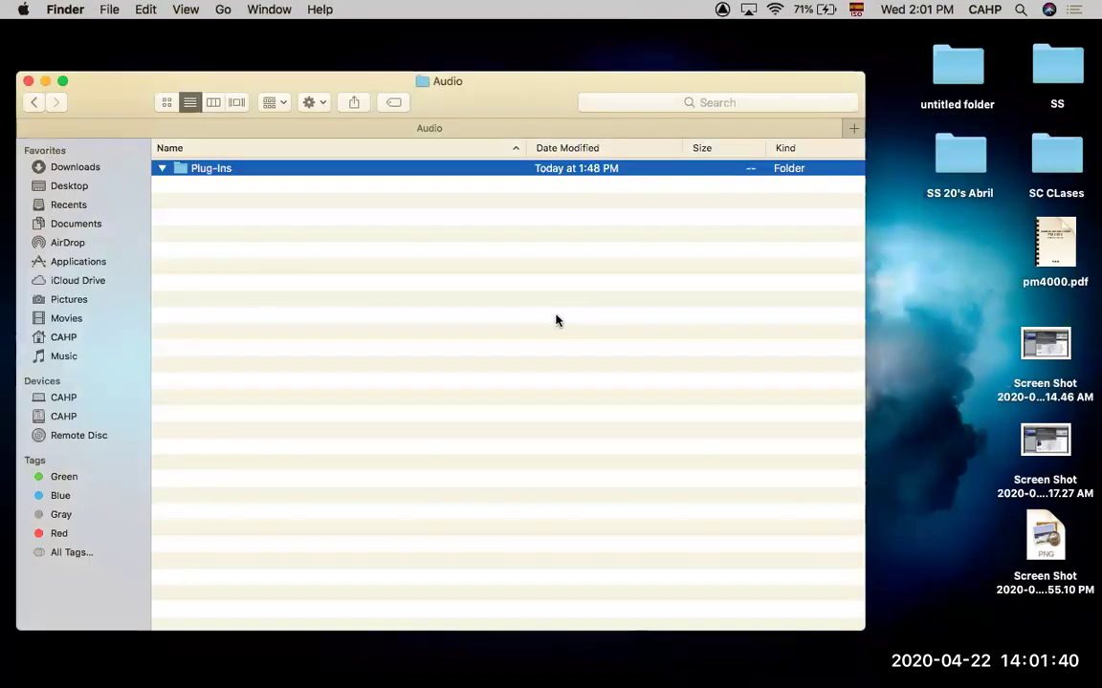
- Shift the Finder window upward and open macOS System Preferences to look over the available preference panes
drag(502, 106, 497, 54)
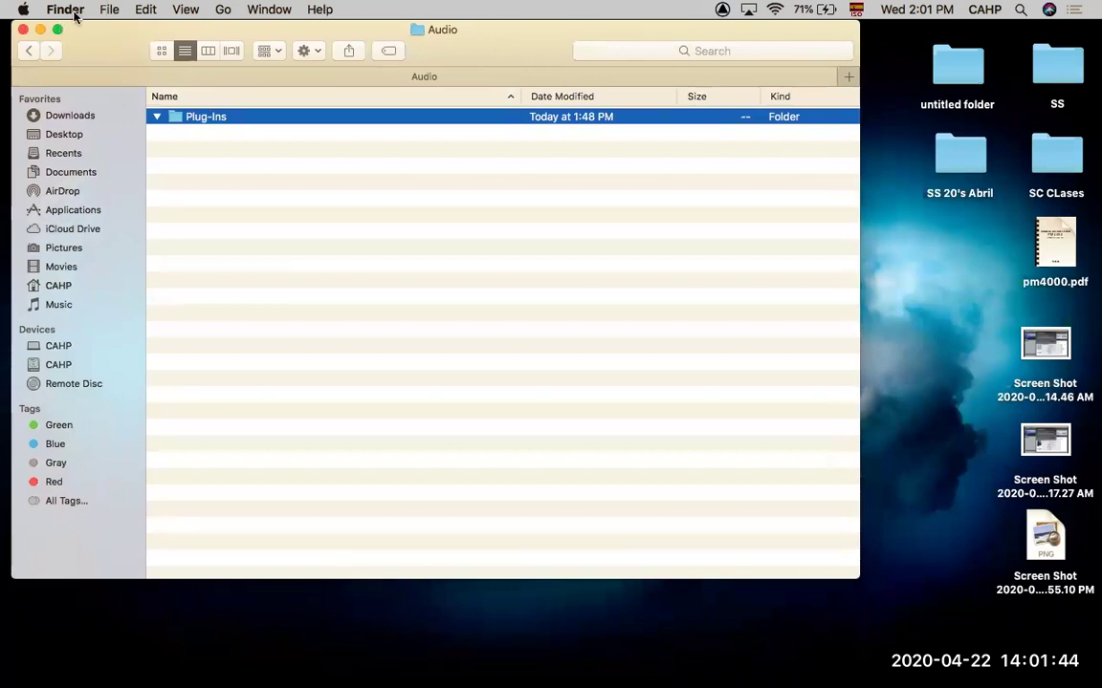
click(25, 9)
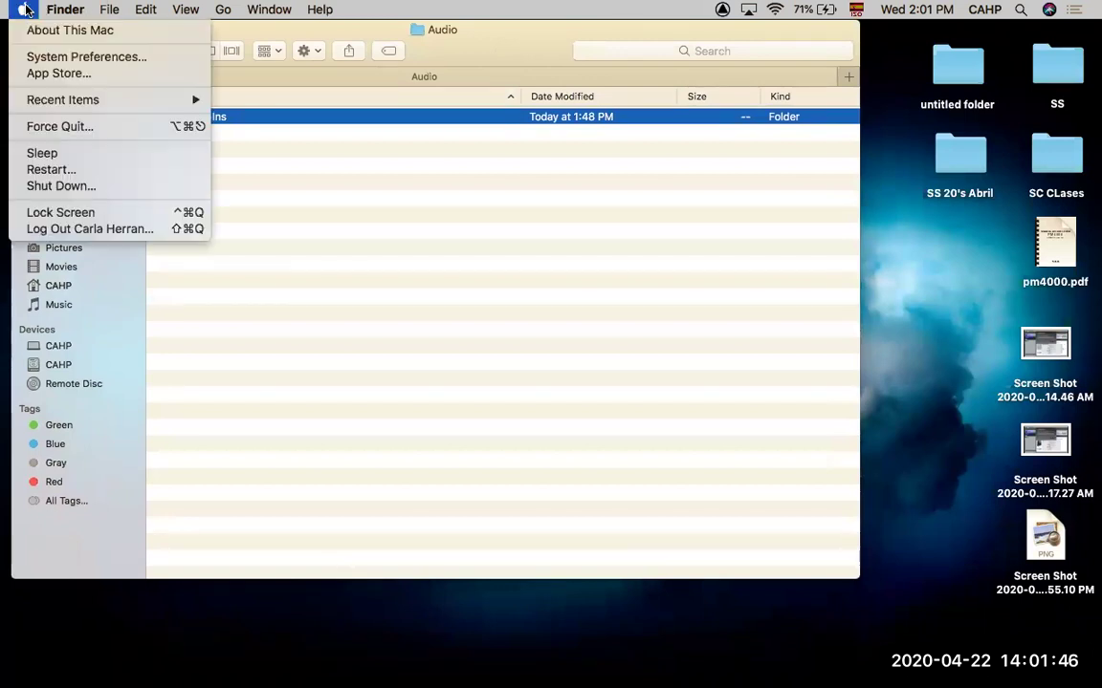
click(70, 53)
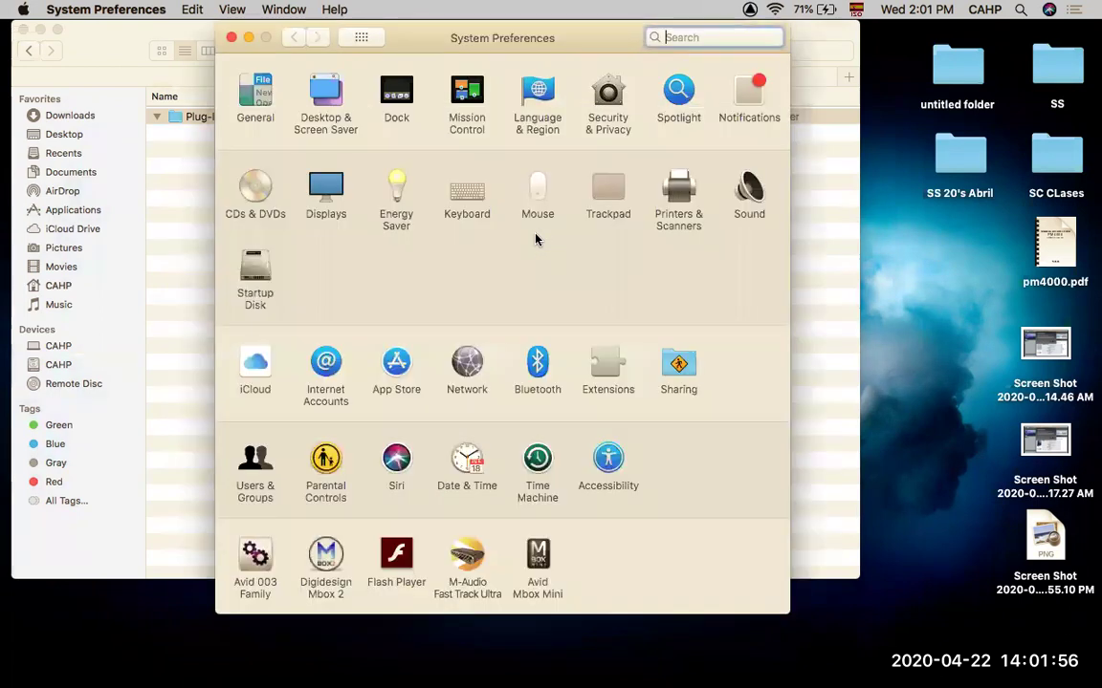
click(542, 286)
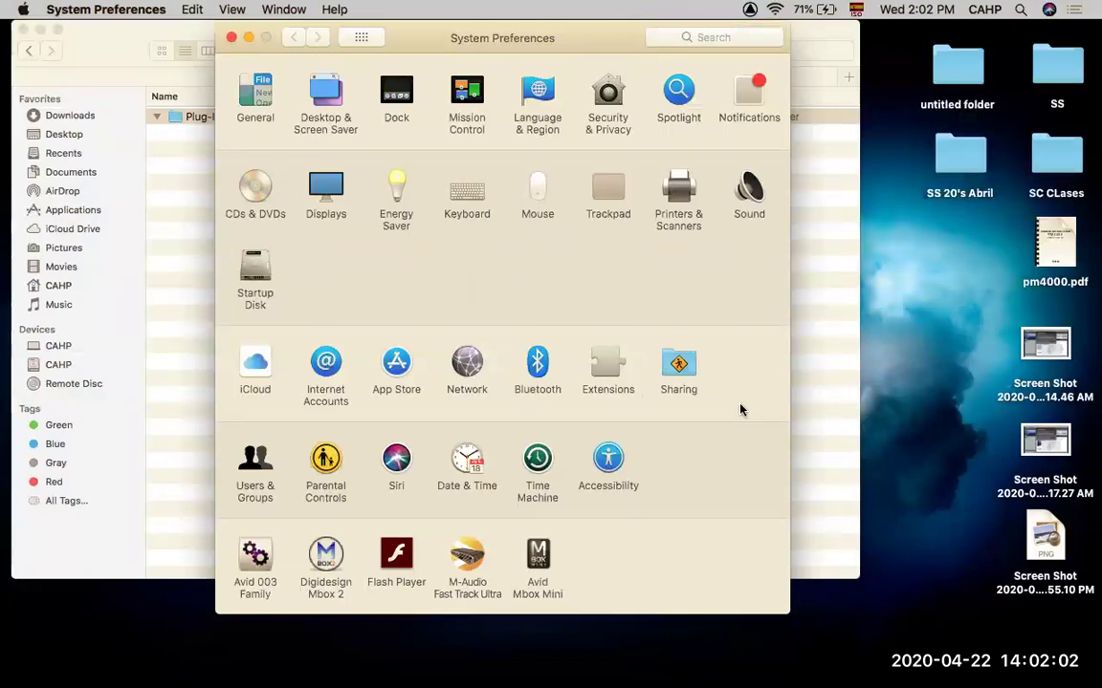
- Switch to Finder, reposition its window, return to the parent Avid folder, and collapse the Audio folder
click(210, 182)
drag(123, 54, 201, 186)
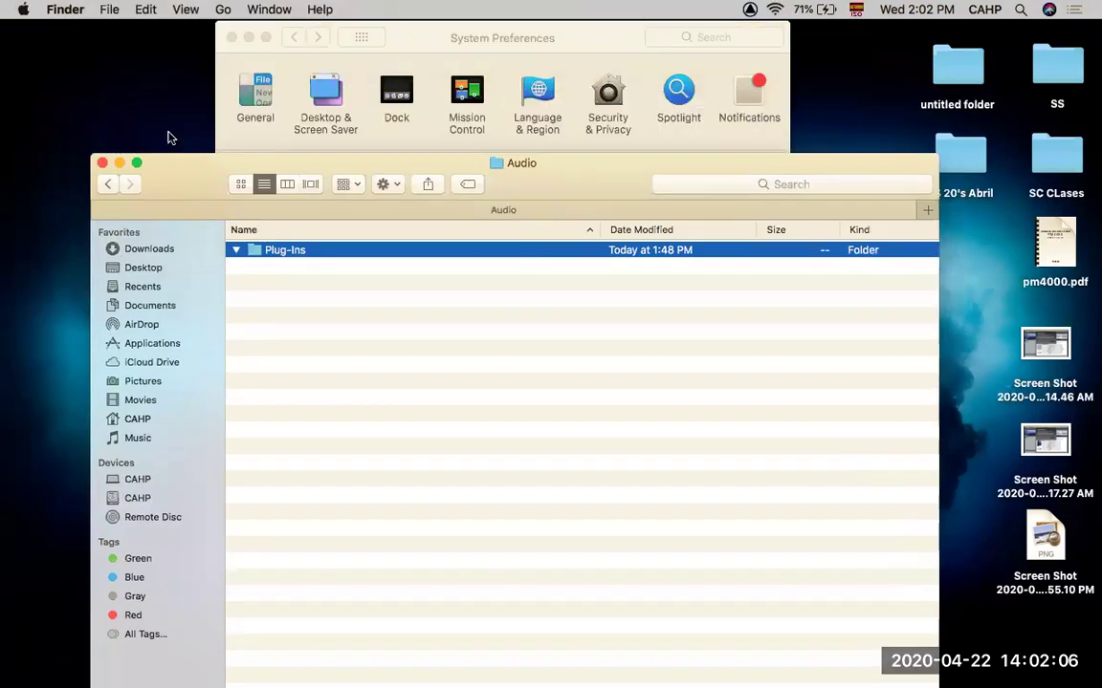
click(107, 184)
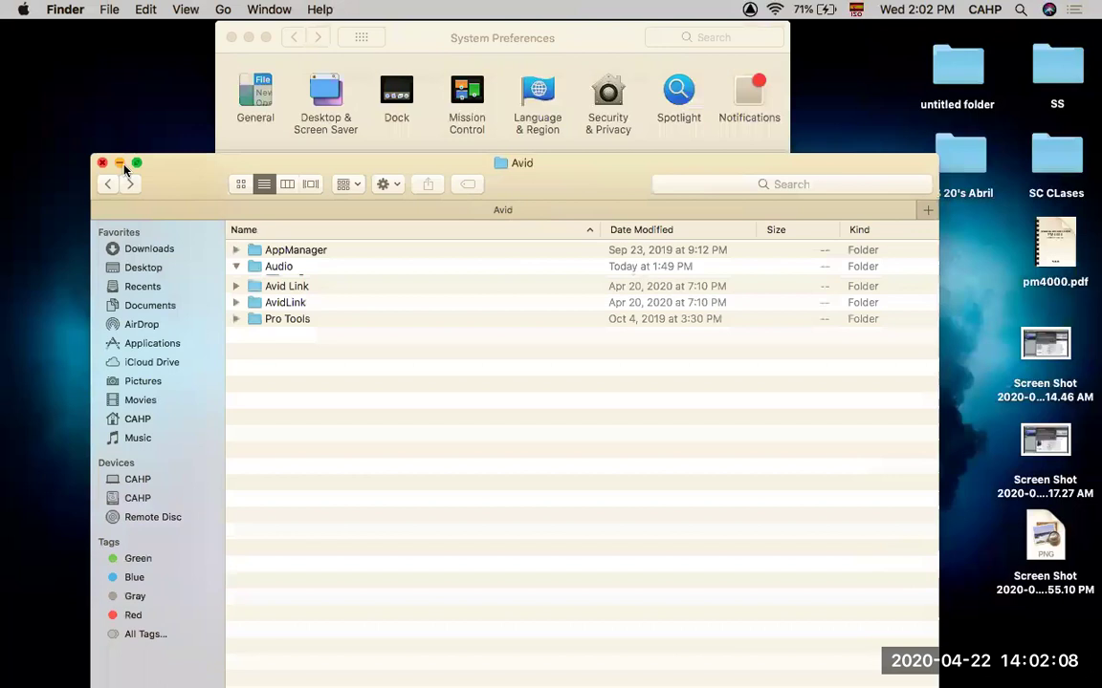
drag(191, 170, 182, 158)
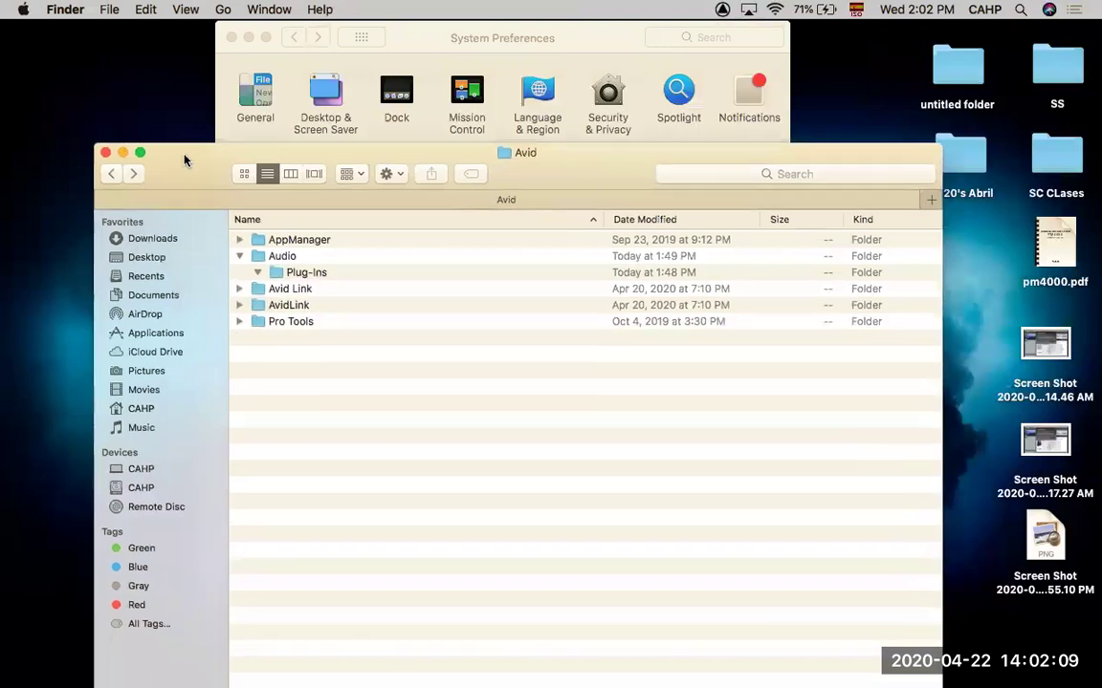
click(239, 257)
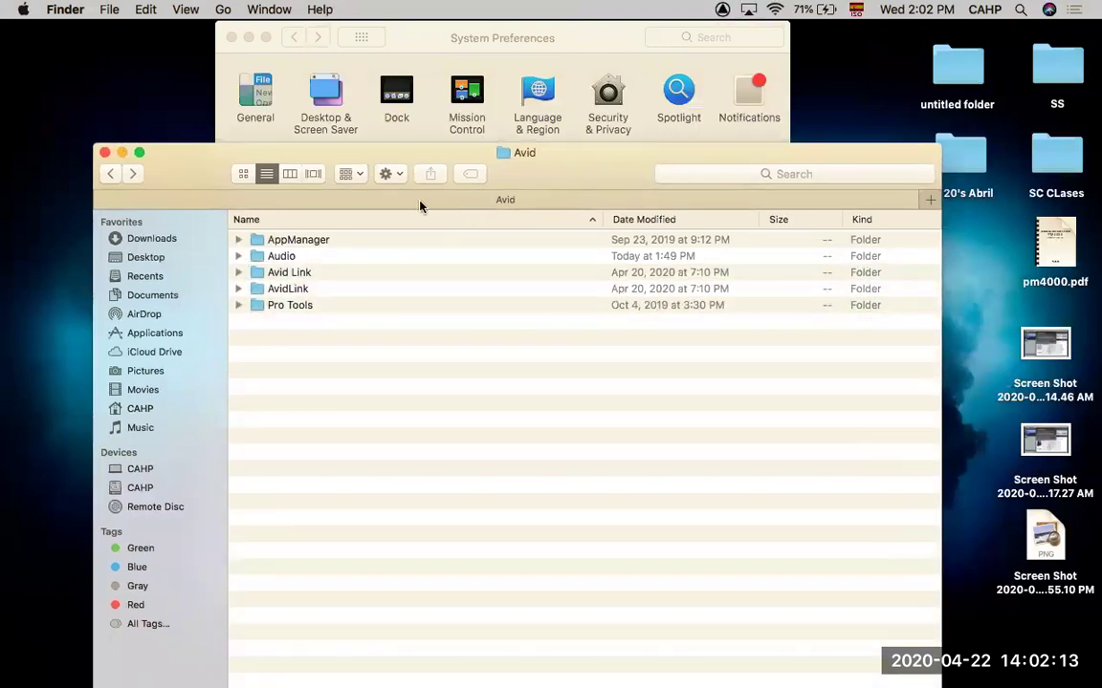
- Retrace the folder path from the user's Library through Application Support, Avid and Audio to Plug-Ins
super+click(532, 155)
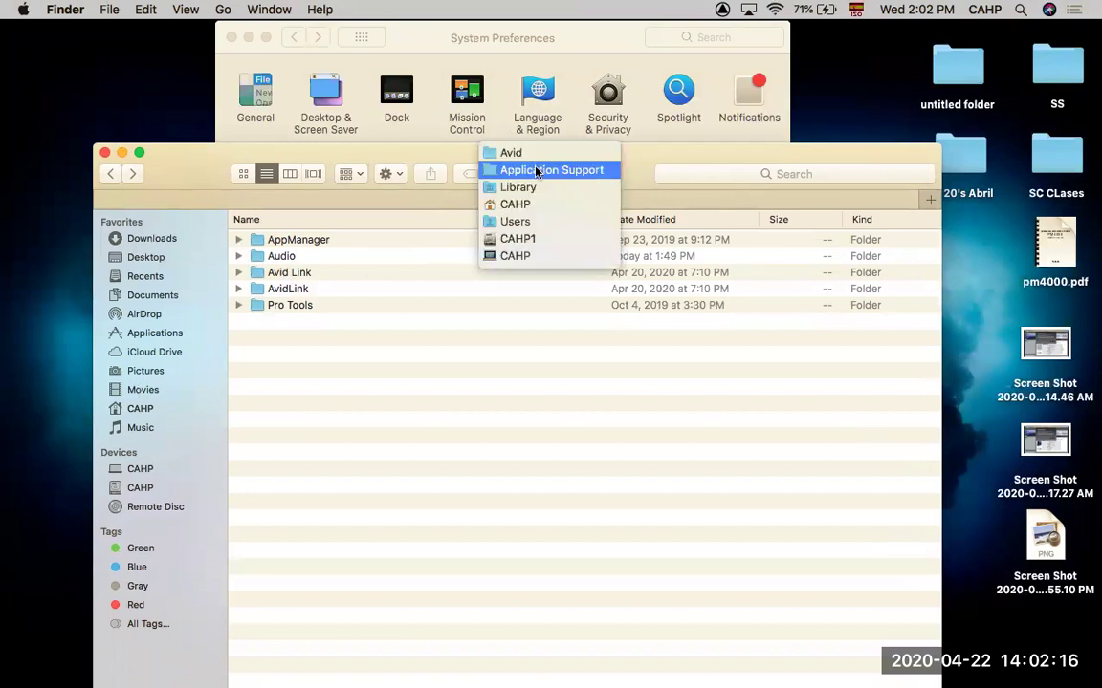
click(521, 189)
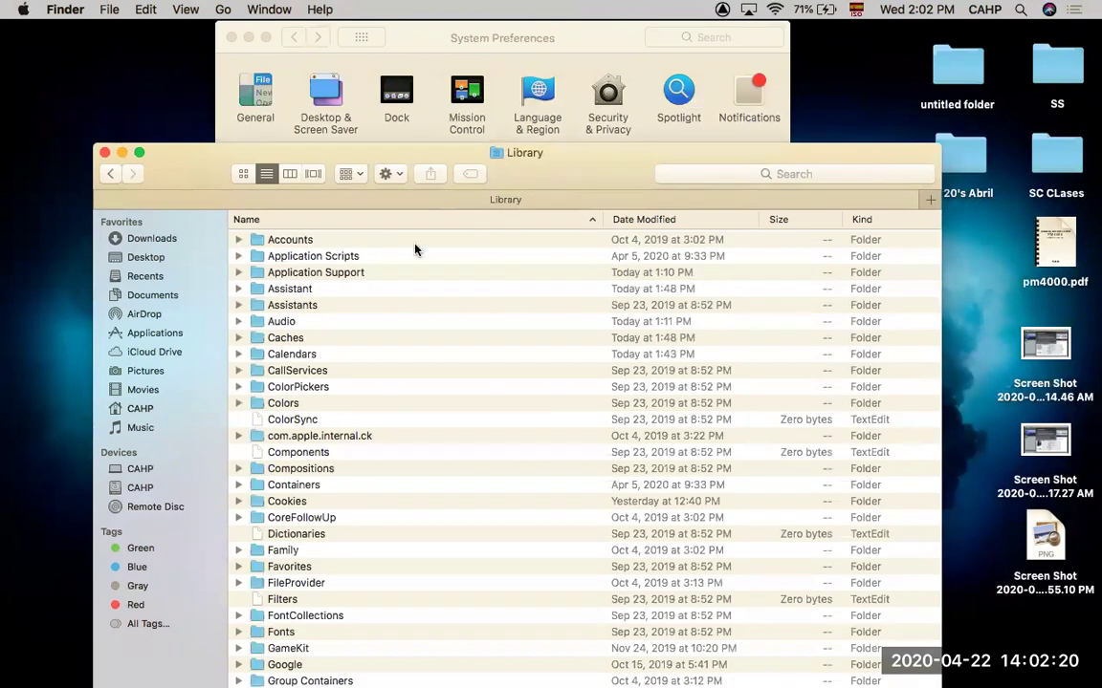
click(336, 273)
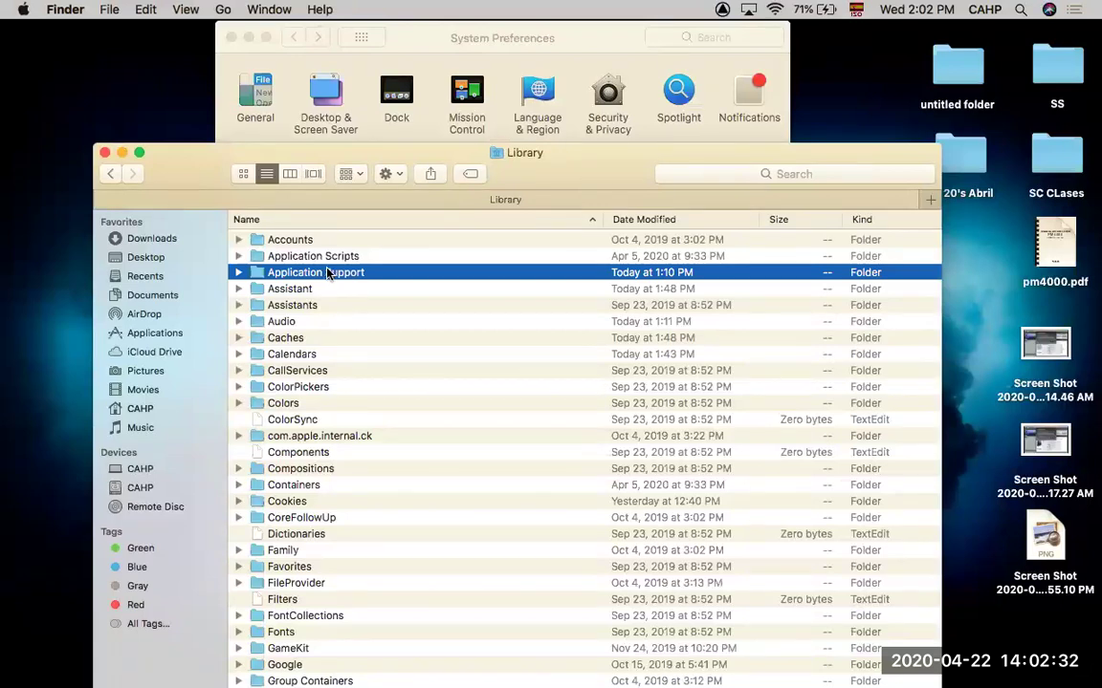
drag(185, 163, 158, 134)
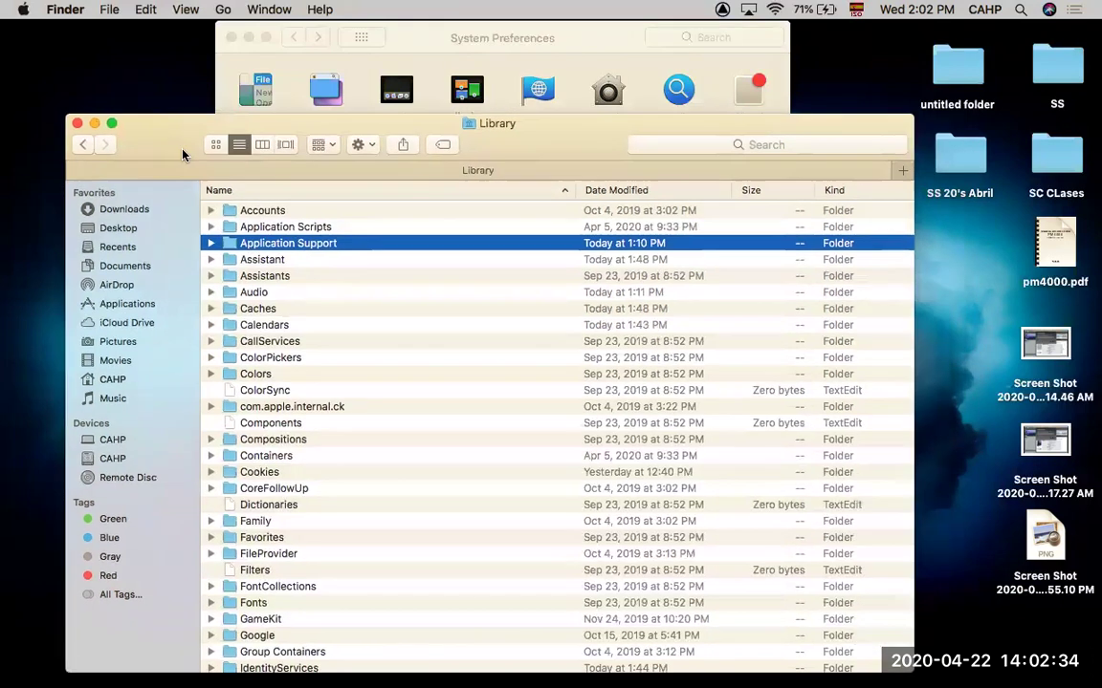
click(210, 243)
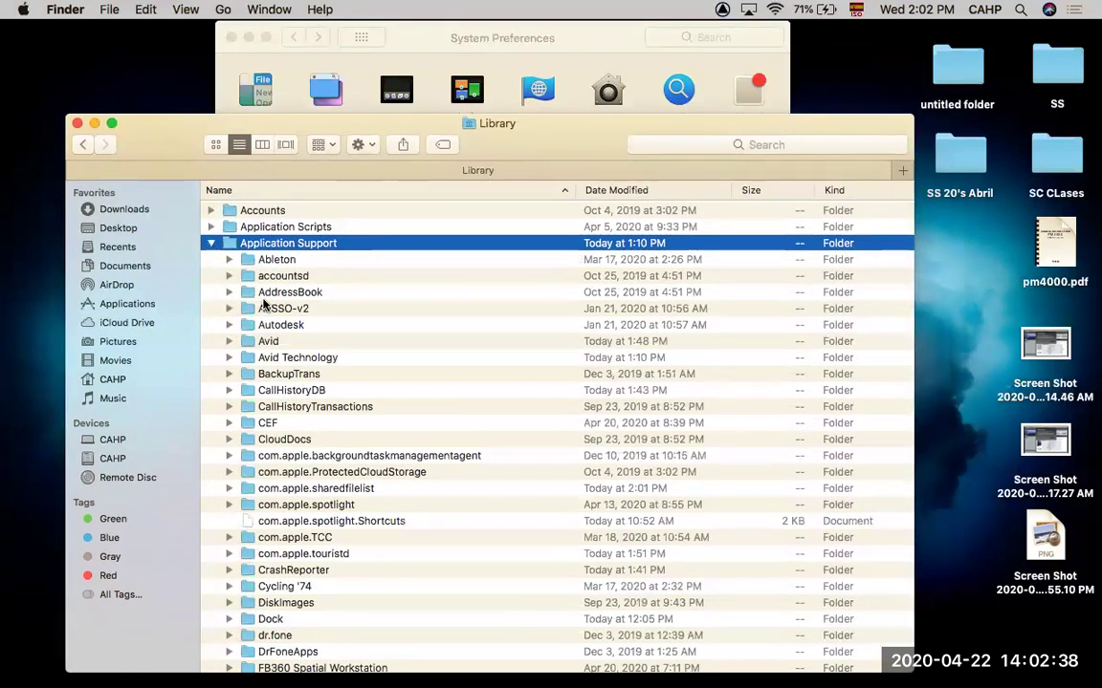
click(269, 343)
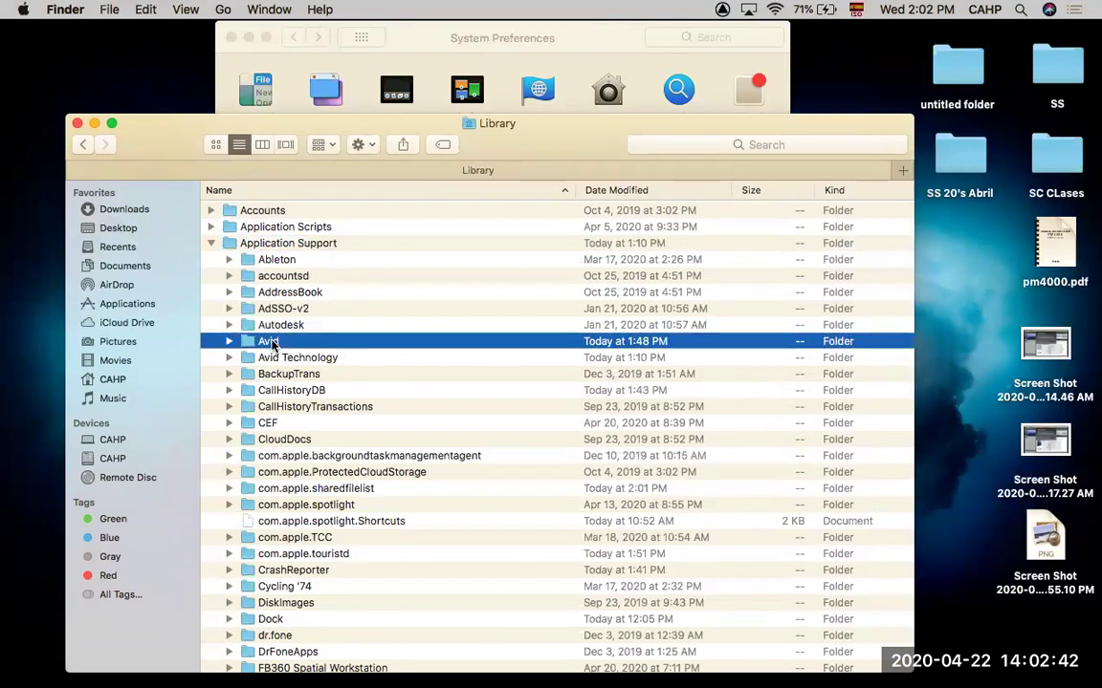
double_click(245, 347)
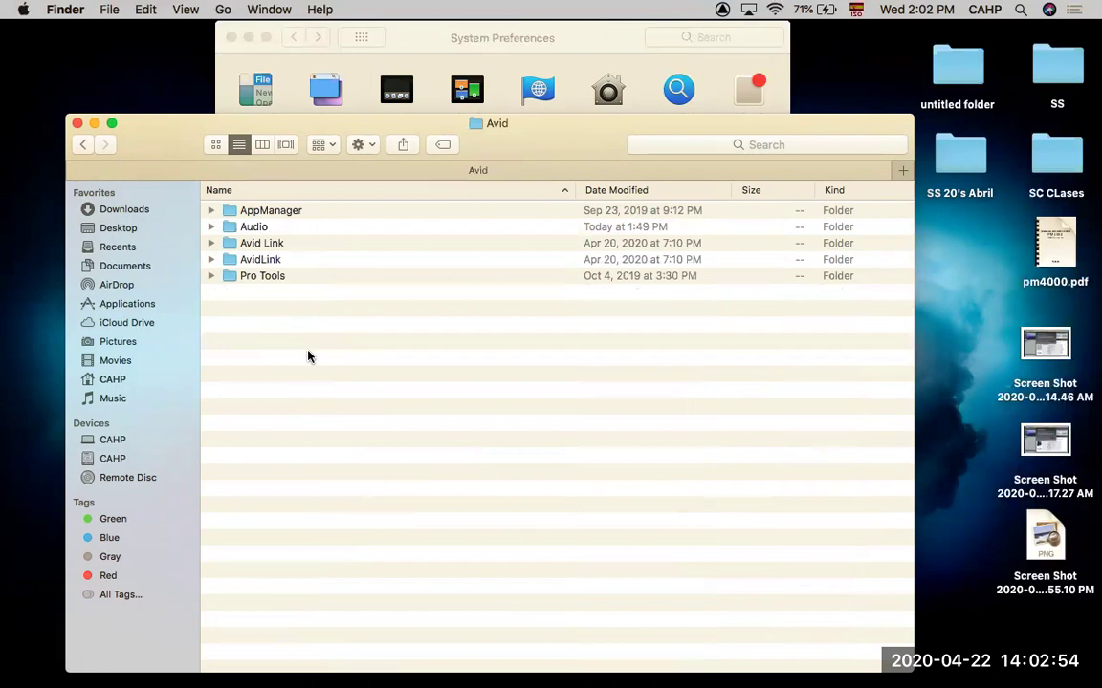
double_click(230, 227)
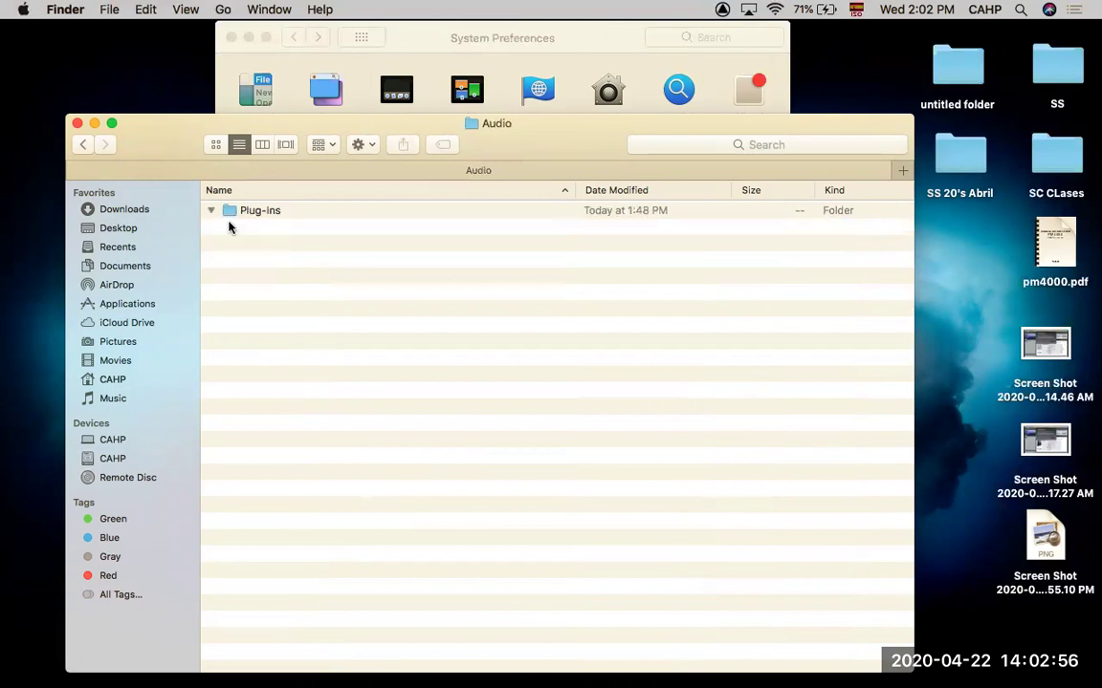
double_click(235, 210)
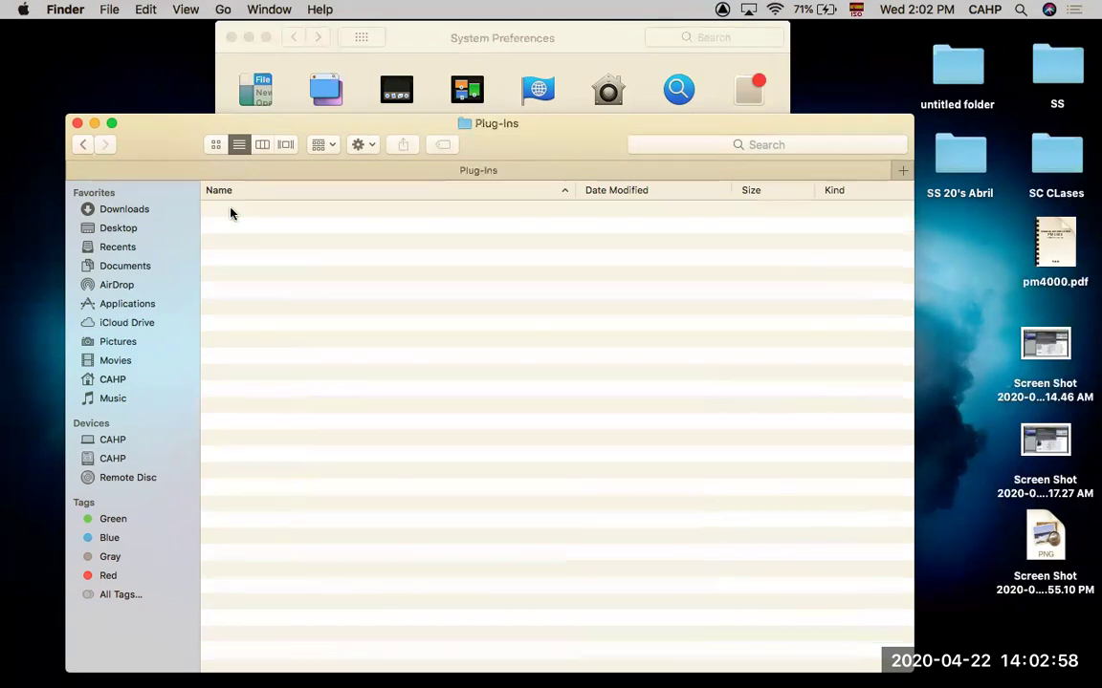
- Go back from Plug-Ins to the Library folder and collapse Application Support
click(82, 144)
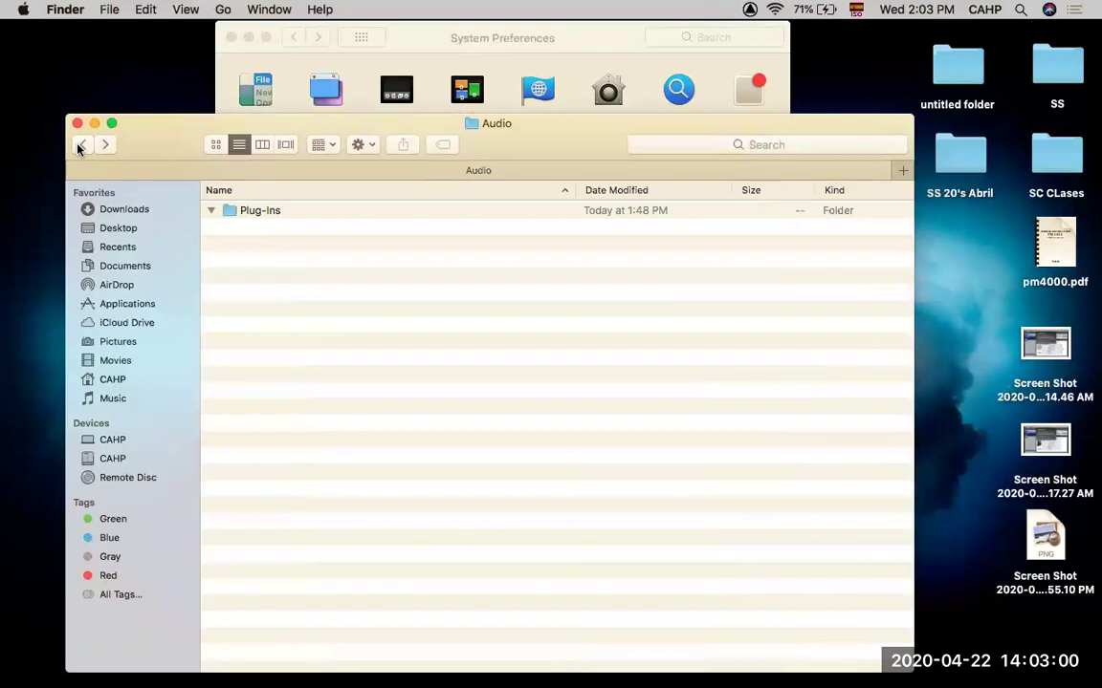
click(81, 144)
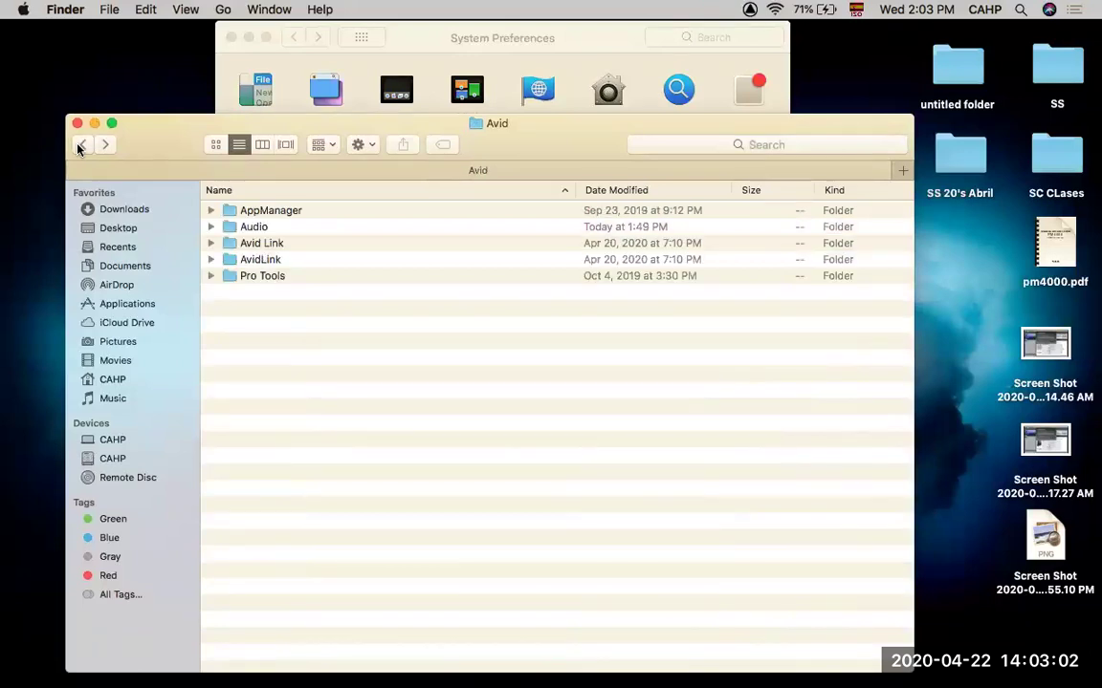
click(80, 145)
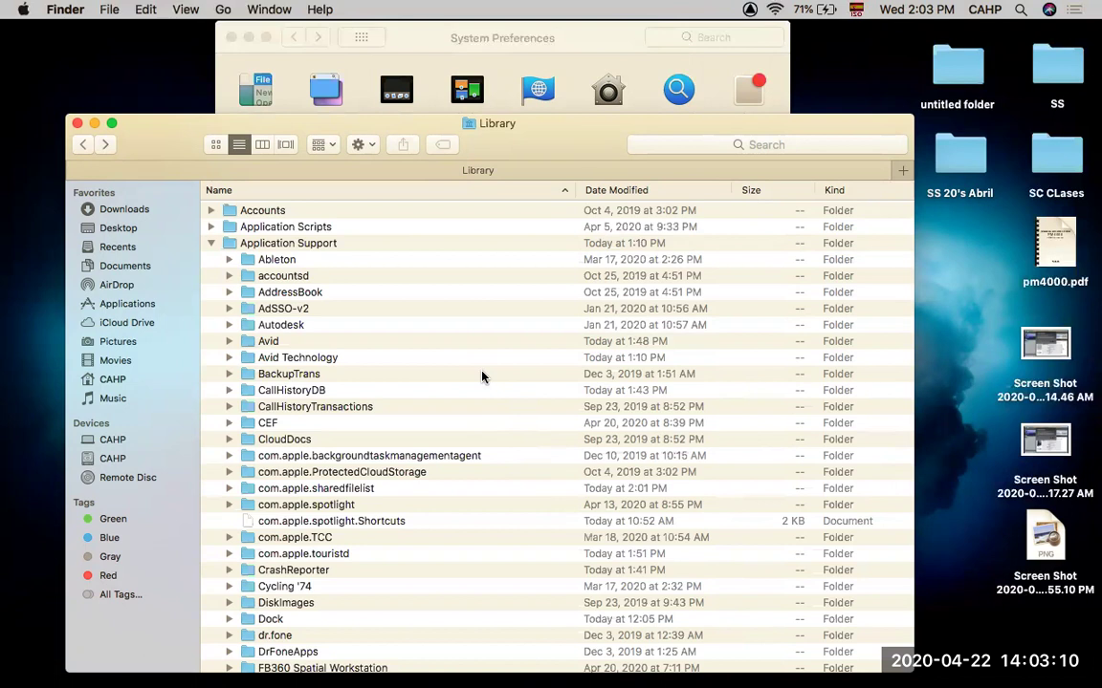
click(210, 243)
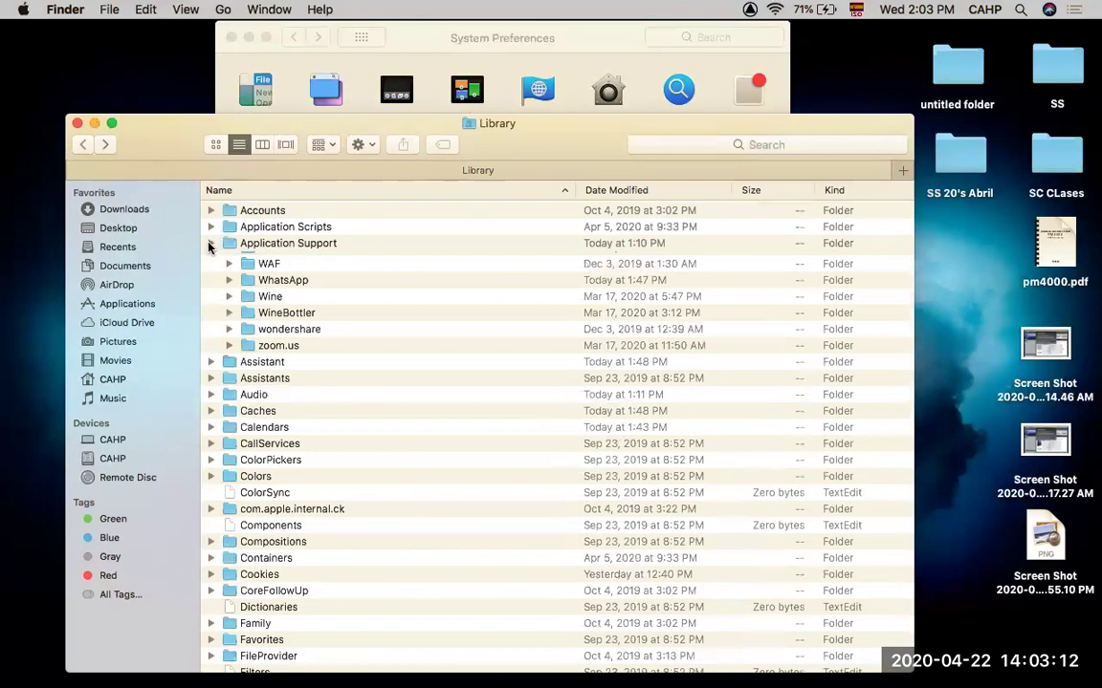
- Search for ".aaxplugin" across This Mac, restrict the search to Library, and close the Finder window
click(715, 142)
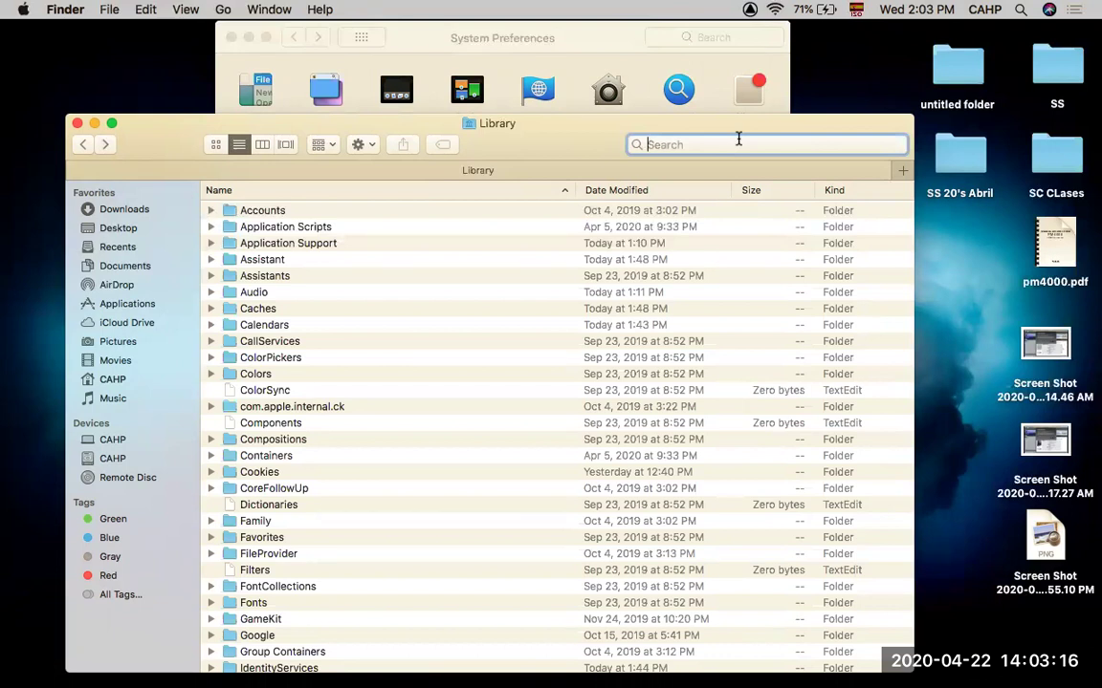
text(.aaxplugin)
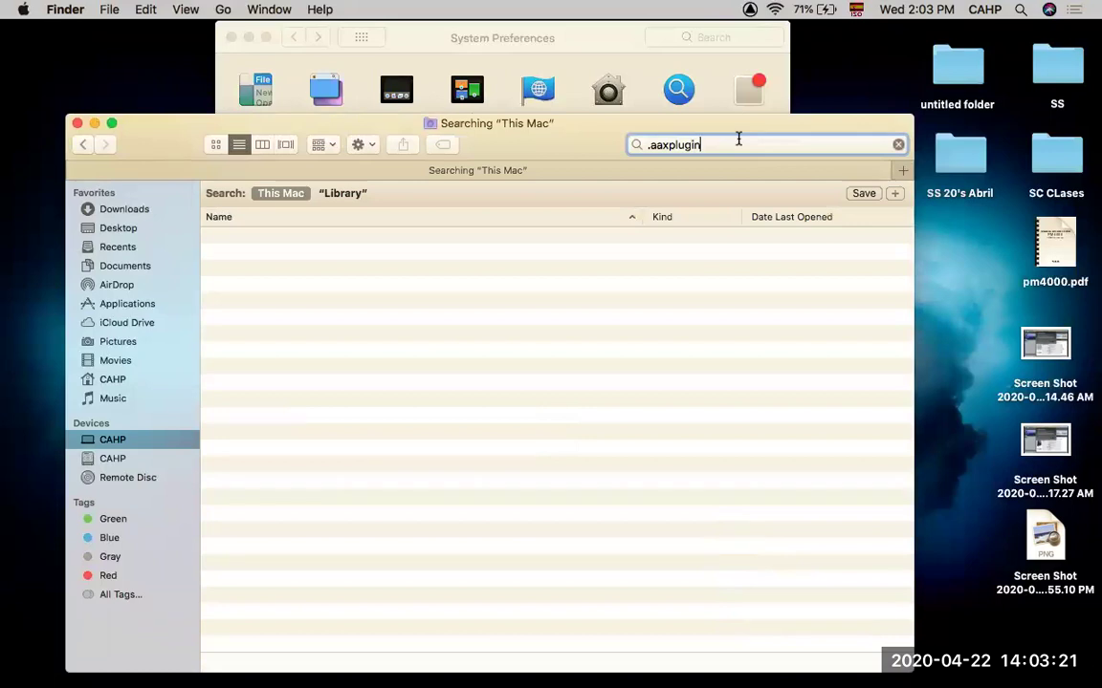
key(Return)
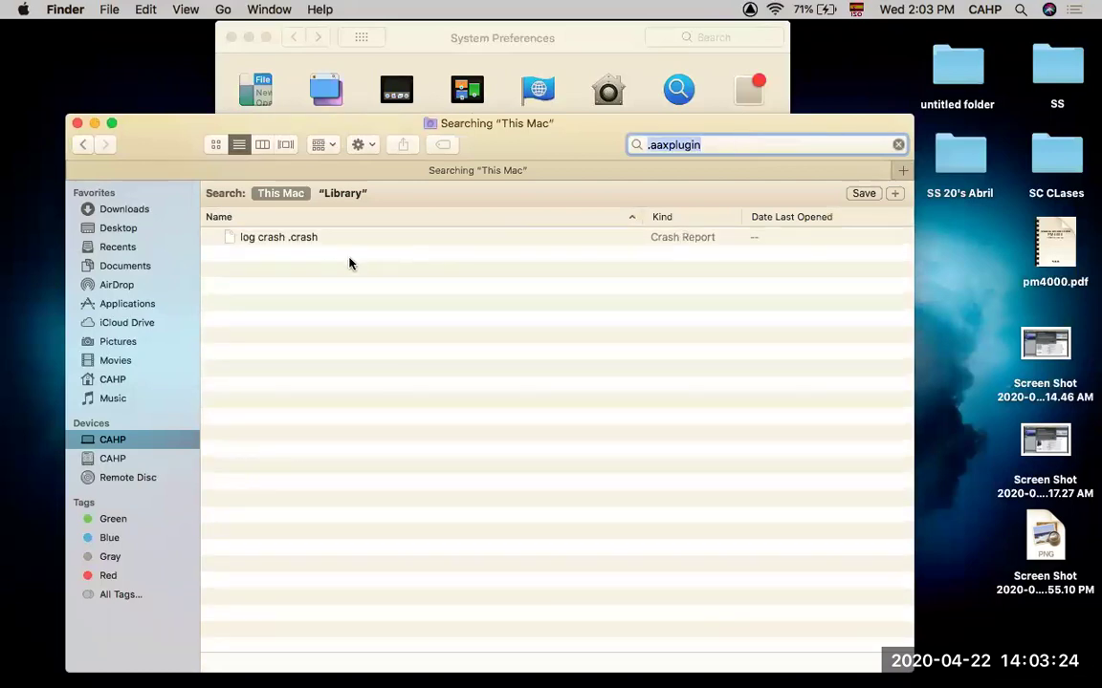
click(355, 193)
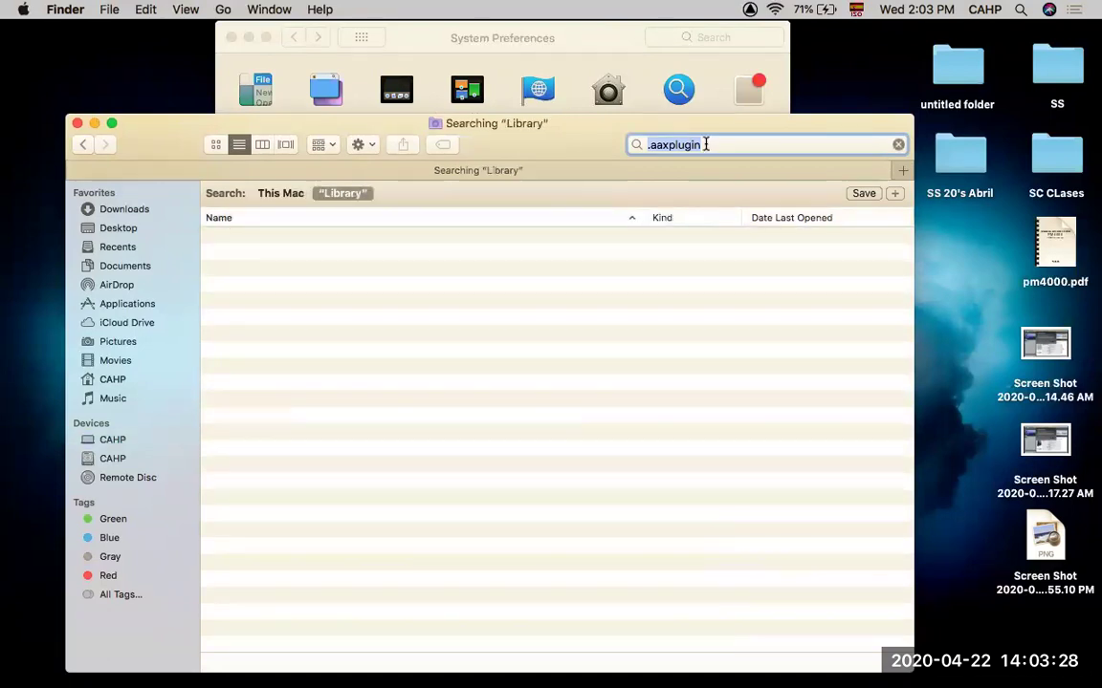
click(77, 123)
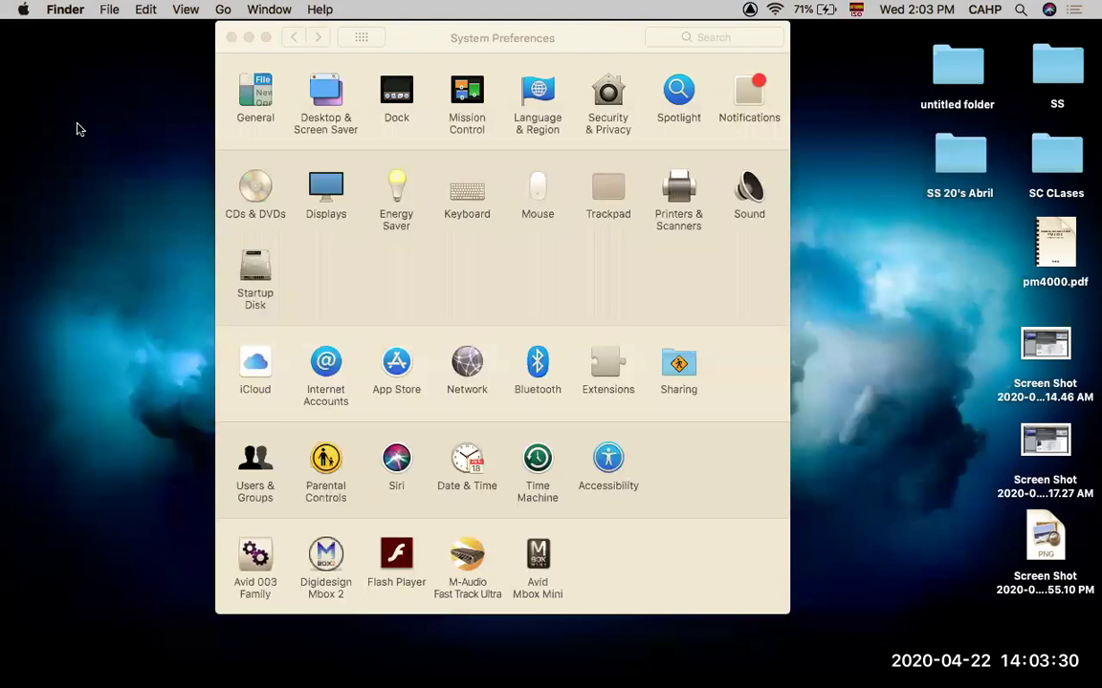
- Close System Preferences, and launch Pro Tools, dismissing its startup Dashboard
drag(373, 37, 346, 68)
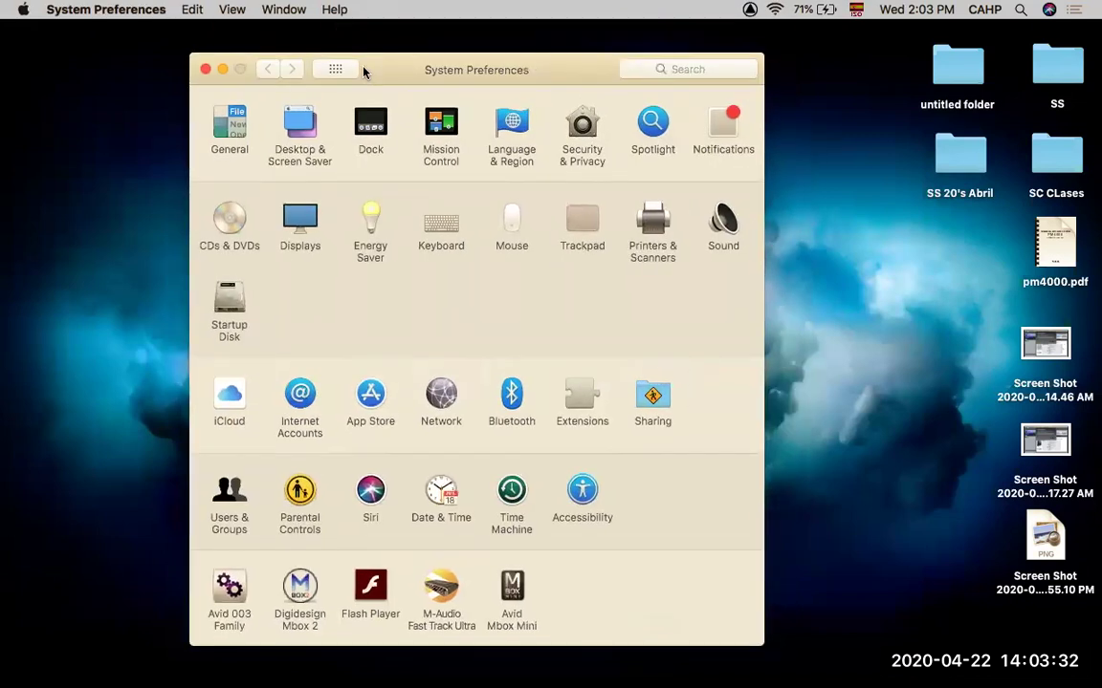
click(204, 69)
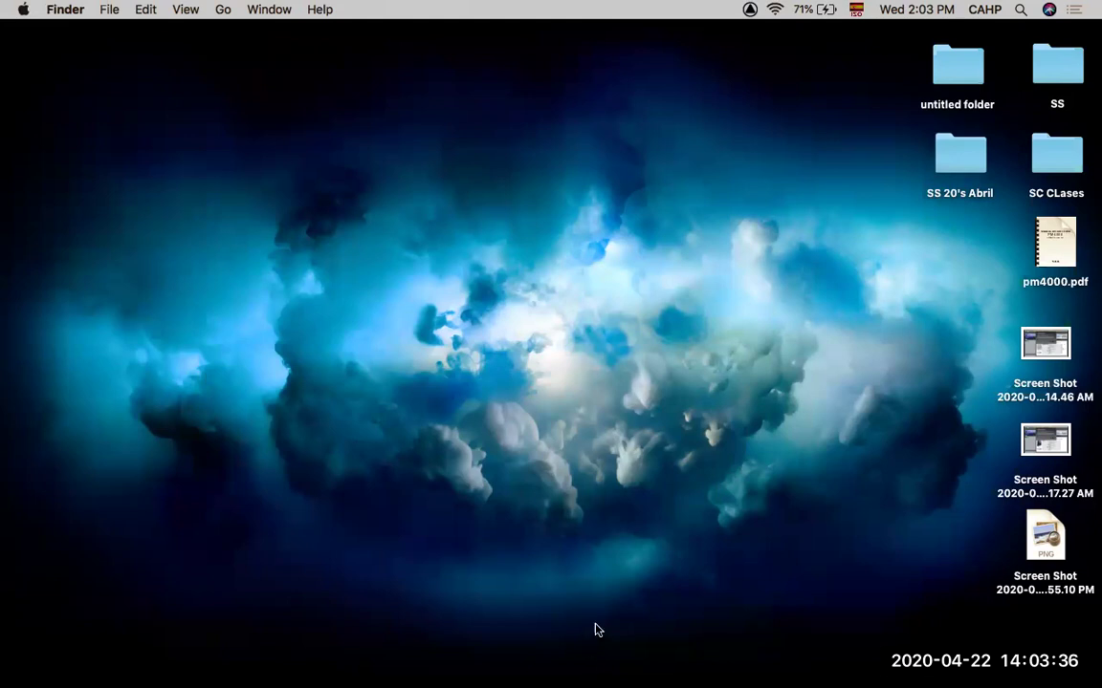
mouse_move(674, 683)
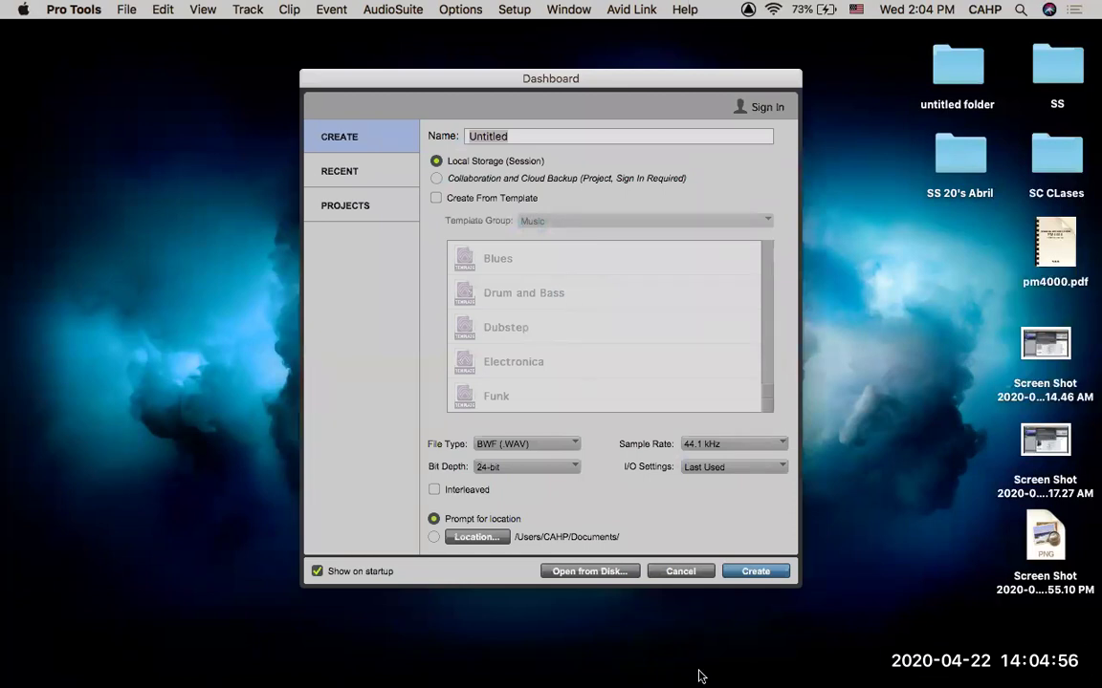
click(666, 572)
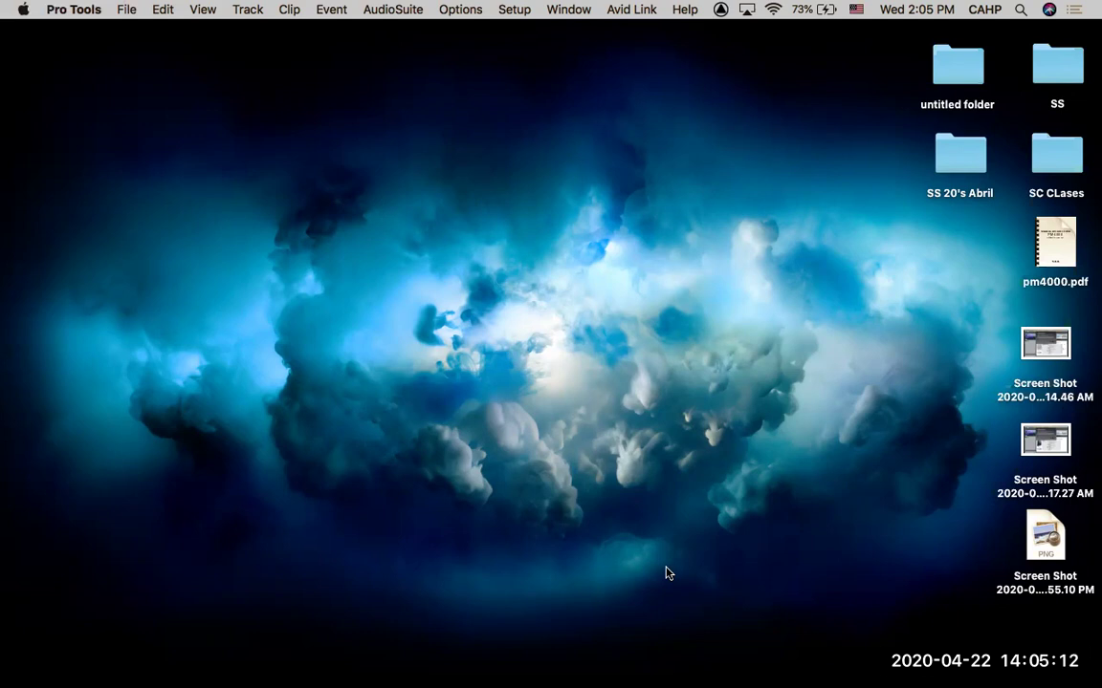
- Set the Playback Engine to Built-in Output and accept the settings
mouse_move(647, 675)
click(512, 12)
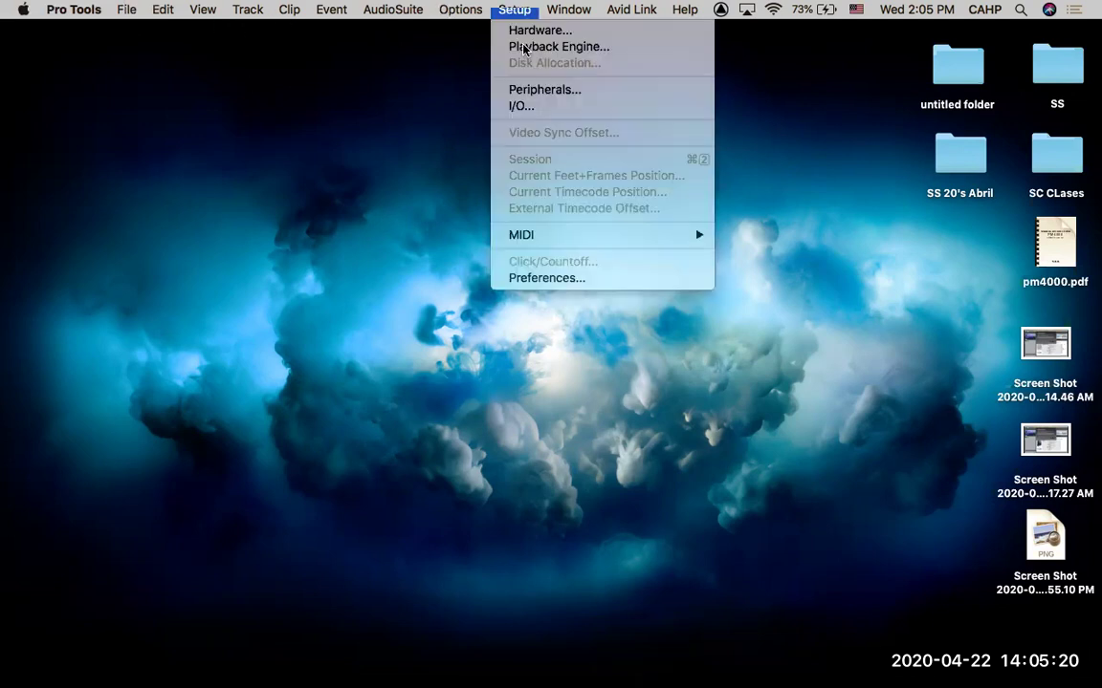
click(523, 48)
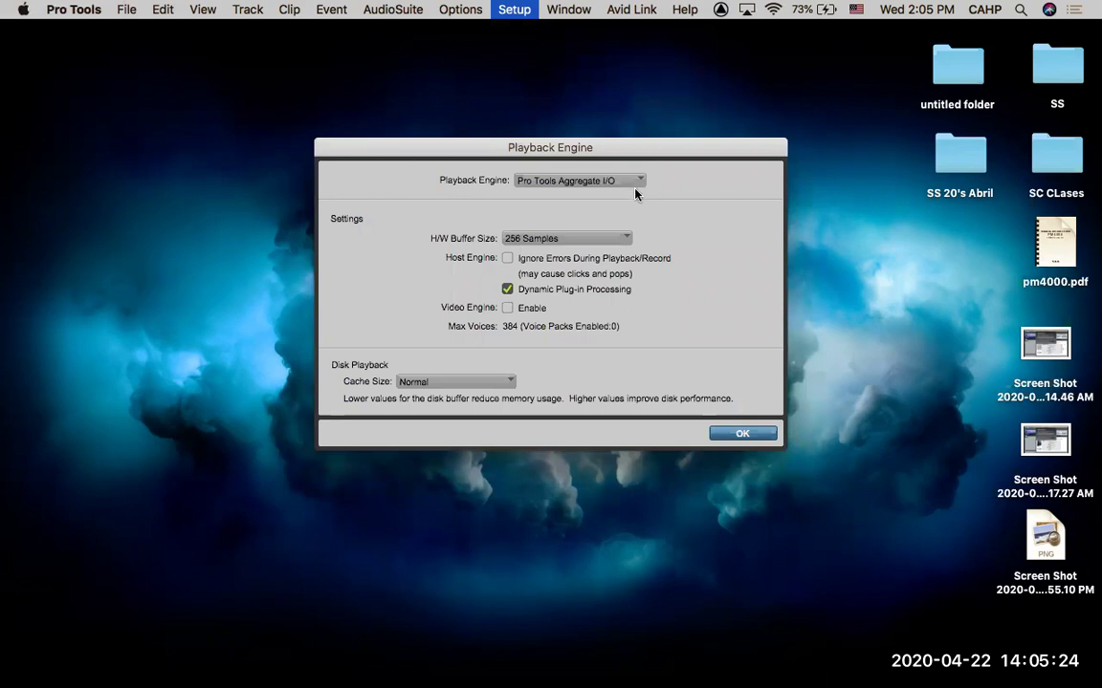
click(638, 181)
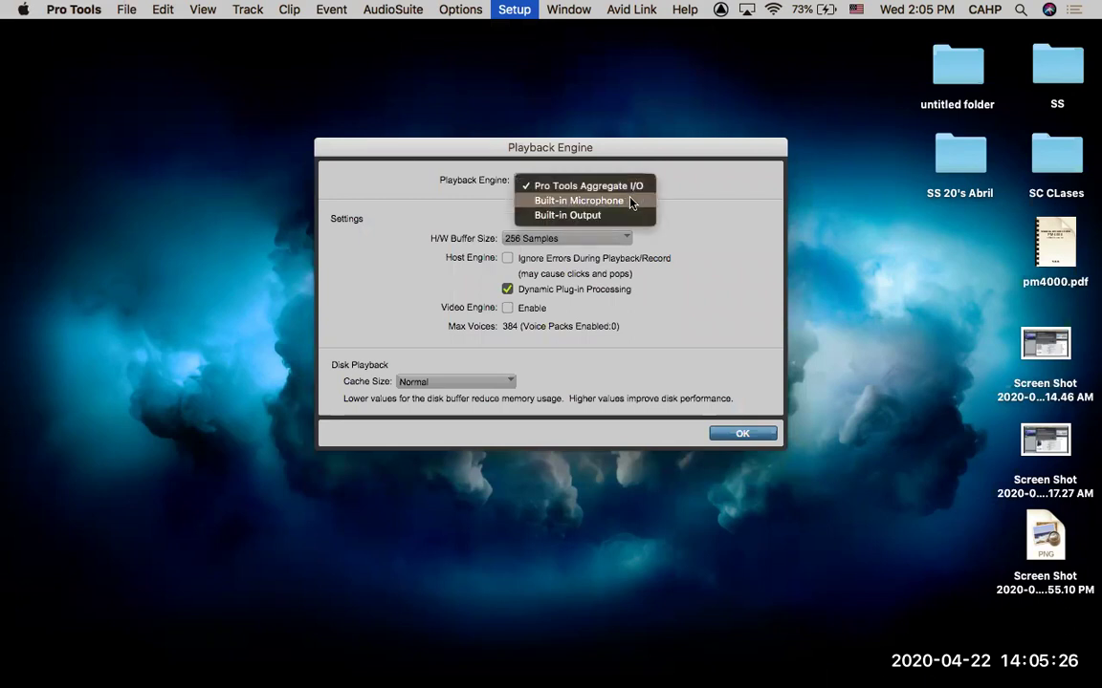
click(603, 215)
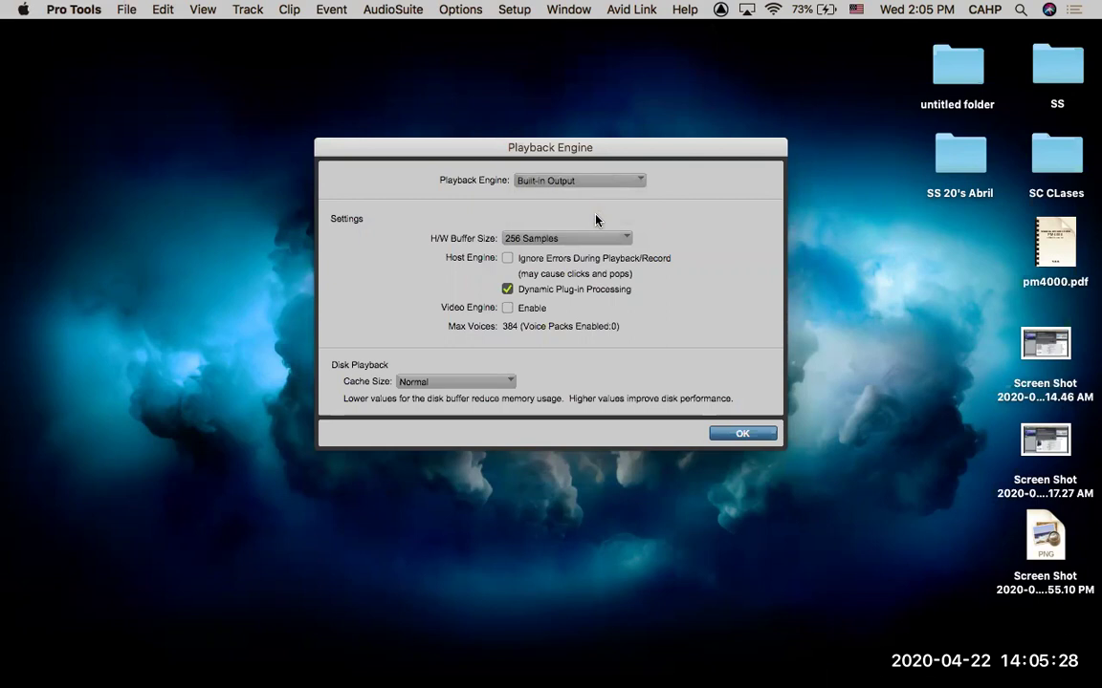
click(730, 436)
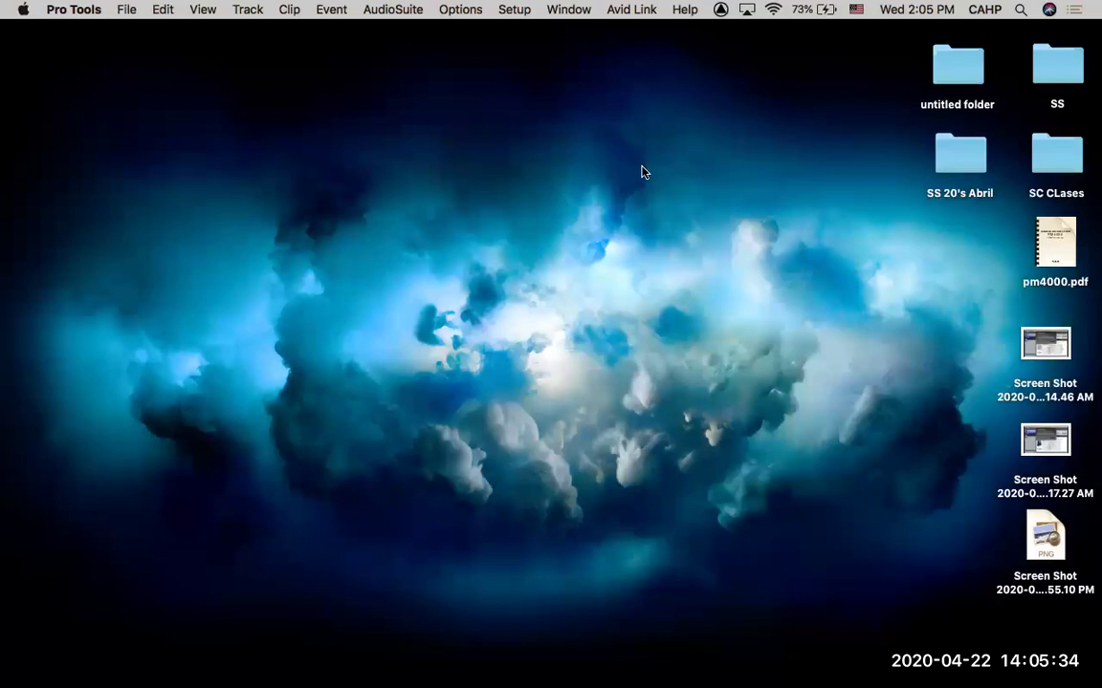
- Start a new session named UntitledPRUEBA, using Local Storage (Session)
click(124, 11)
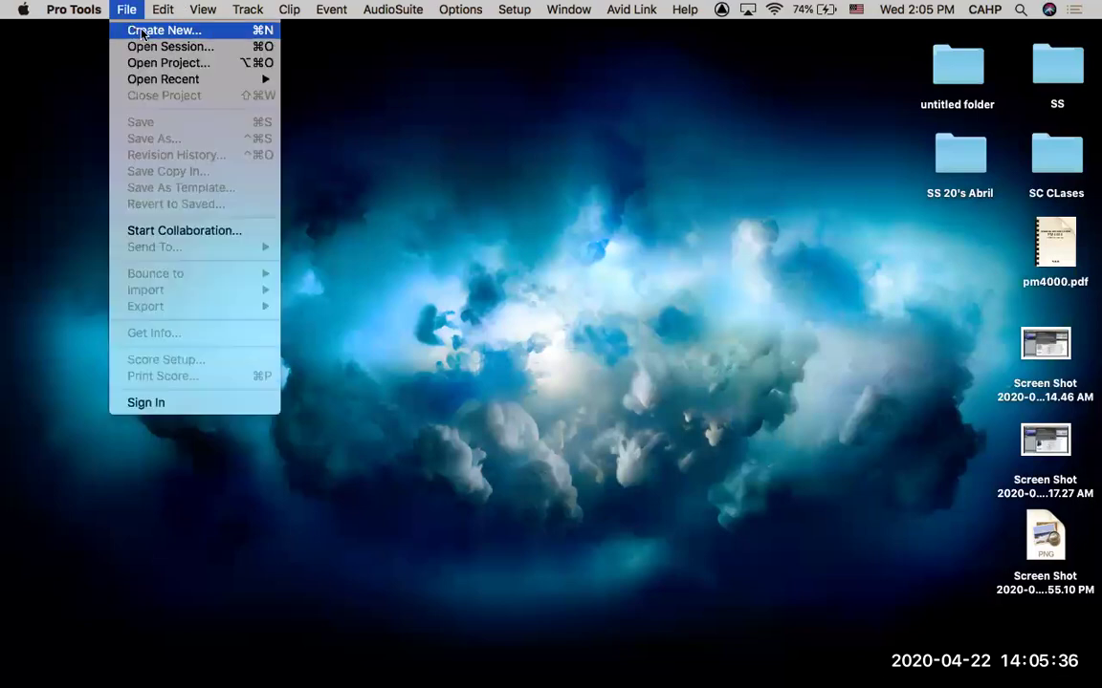
click(142, 31)
click(553, 137)
text(PU)
text(UEBA)
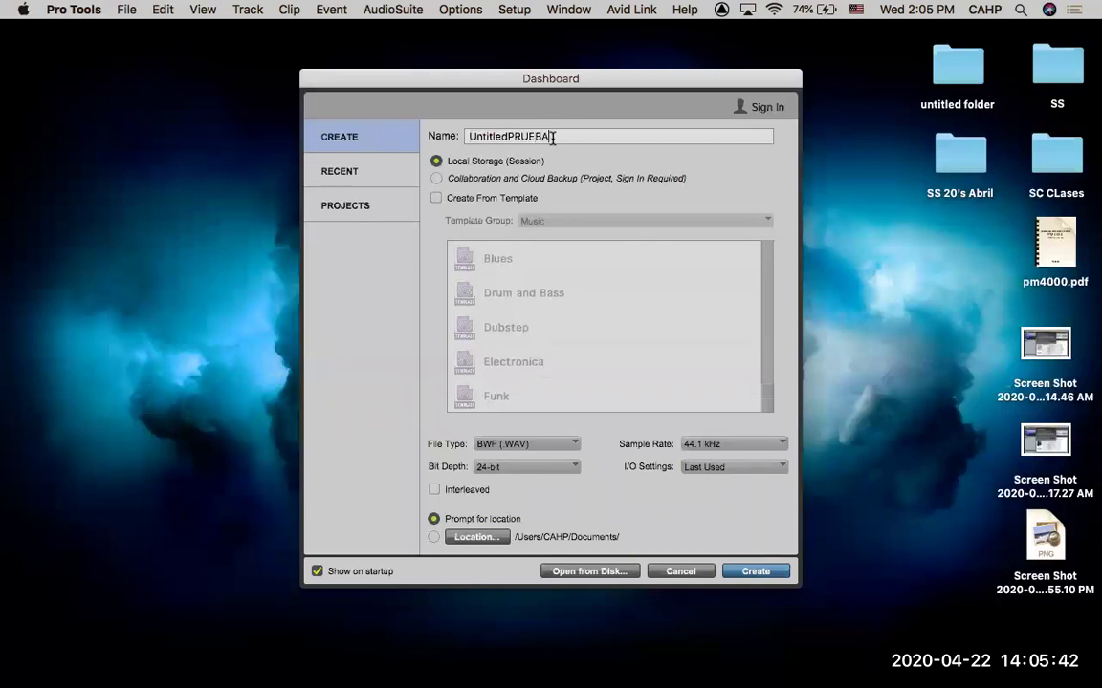
key(Down)
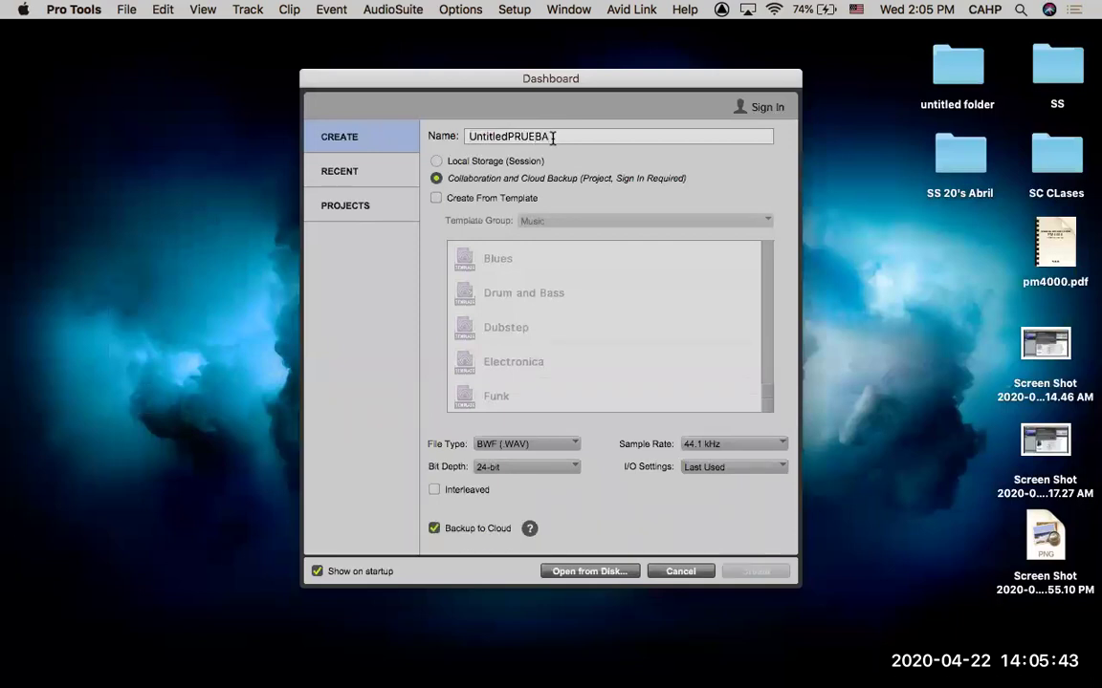
click(436, 162)
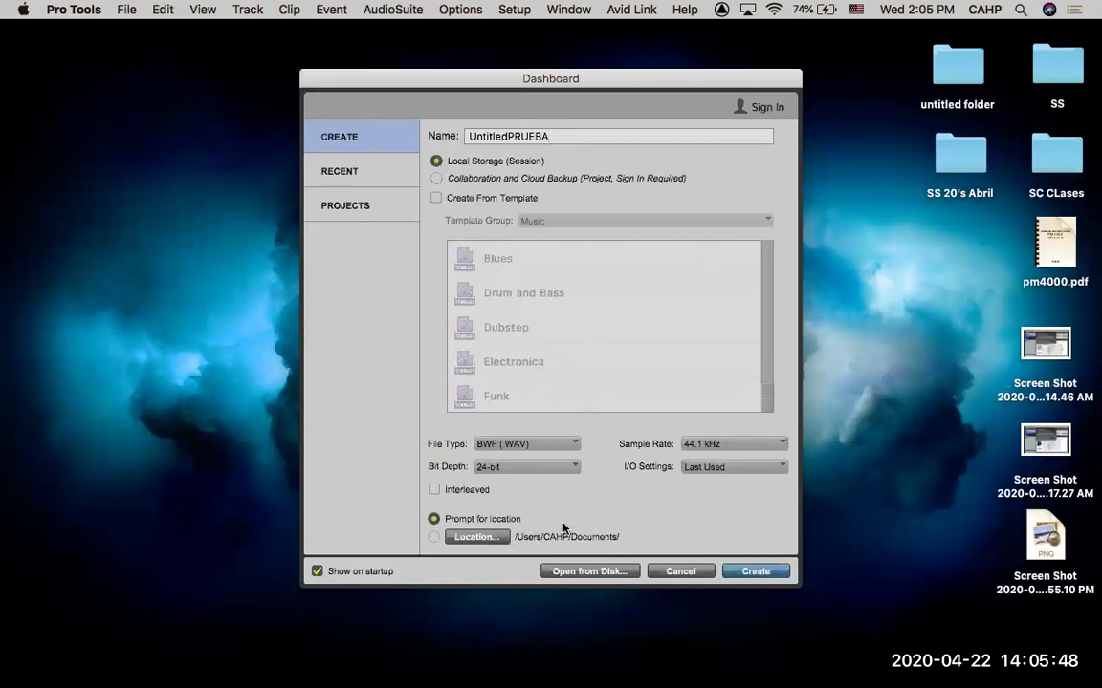
- Set the session's I/O Settings to Stereo Mix and create it in the Documents folder
click(751, 467)
click(727, 489)
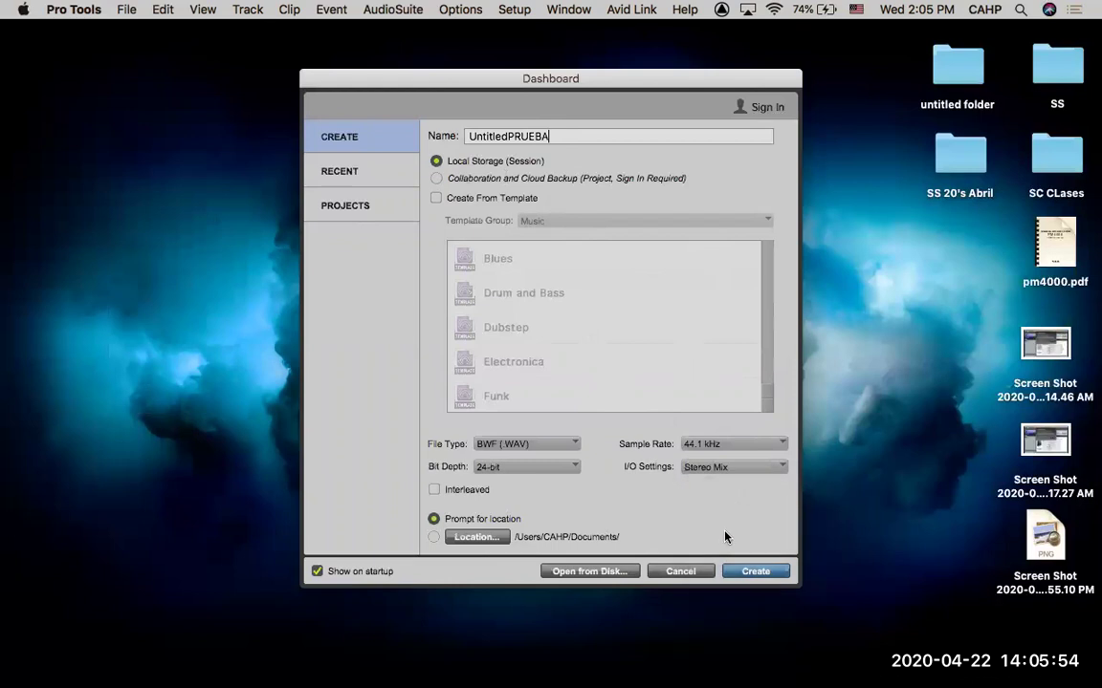
click(754, 571)
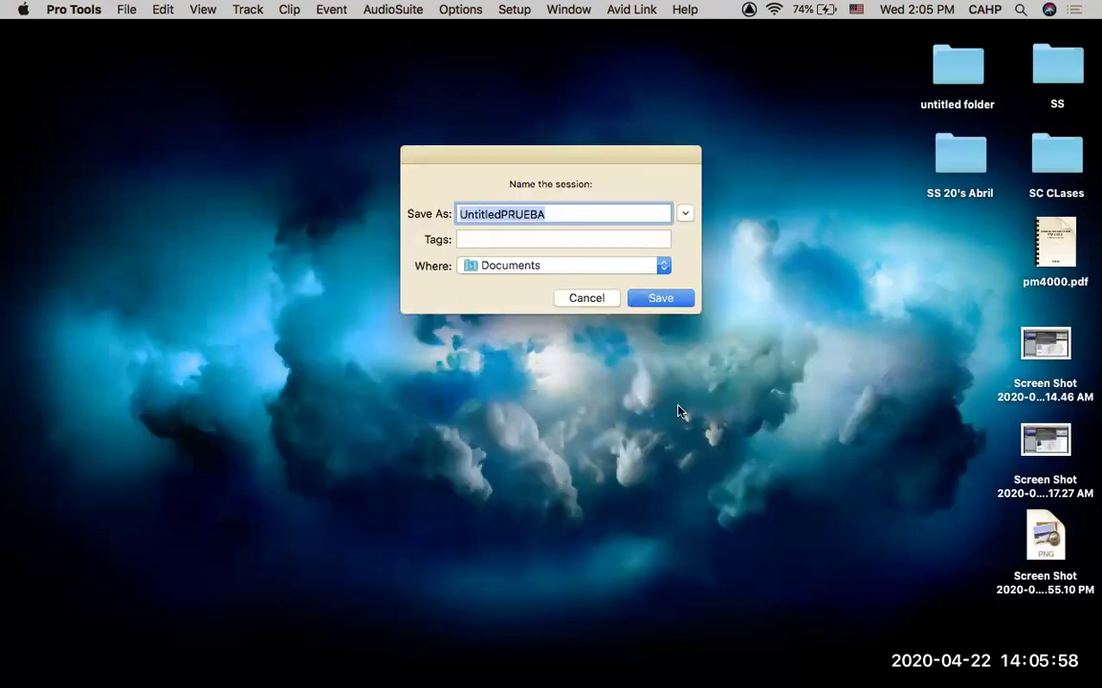
click(654, 297)
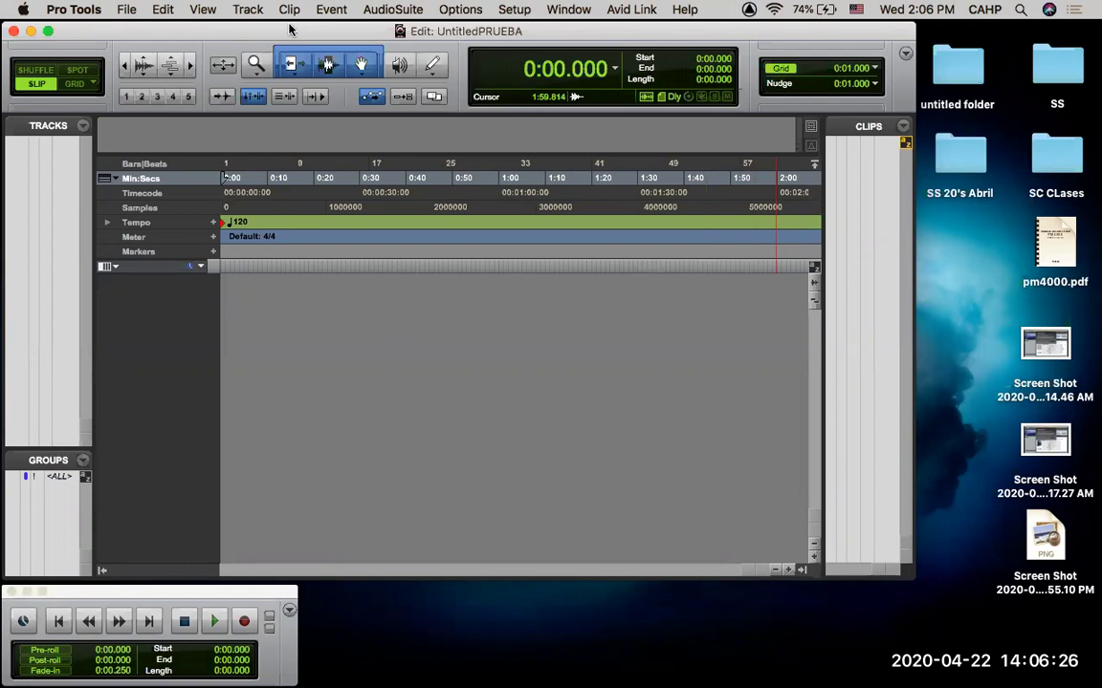
- Create one new mono Aux Input track in the session
click(248, 14)
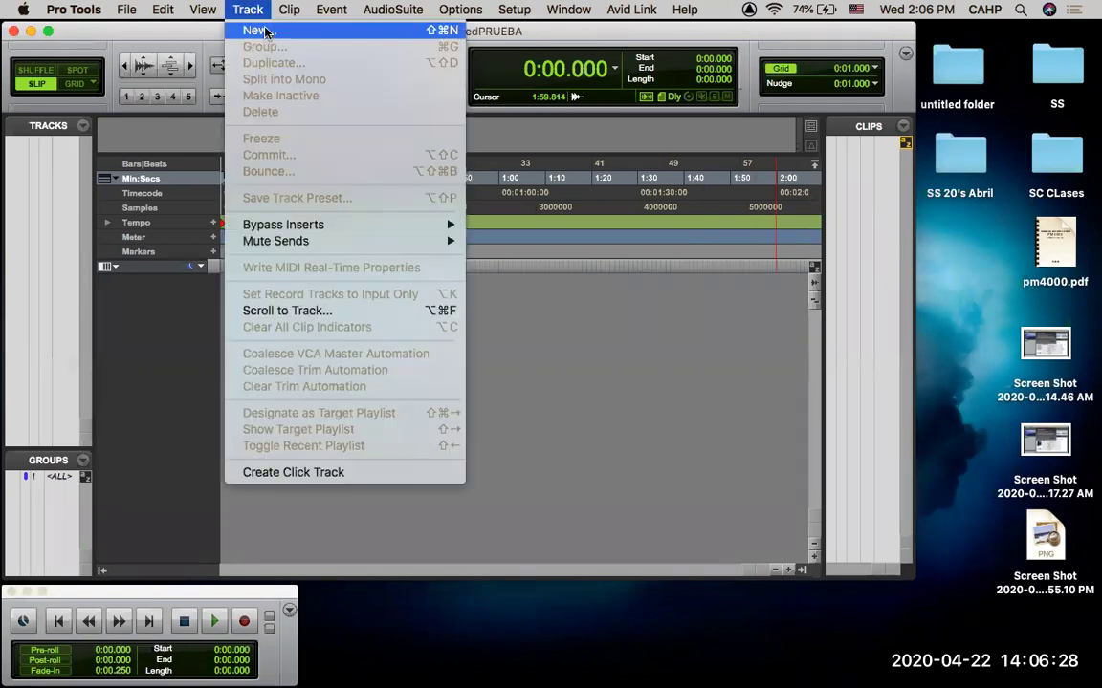
click(262, 30)
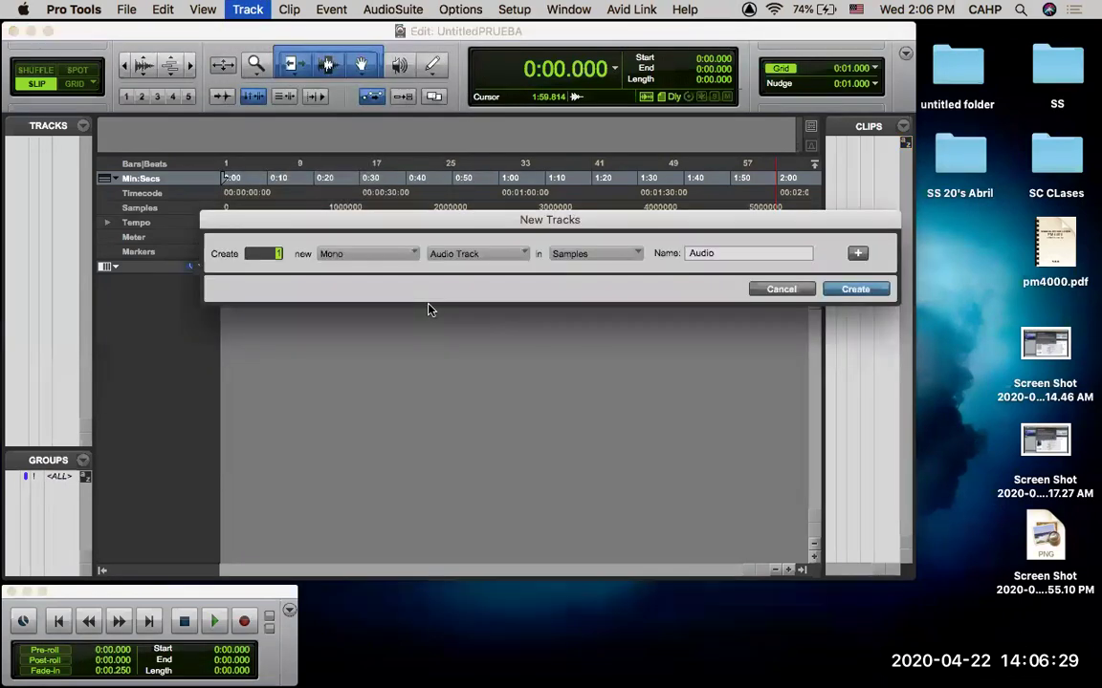
click(411, 254)
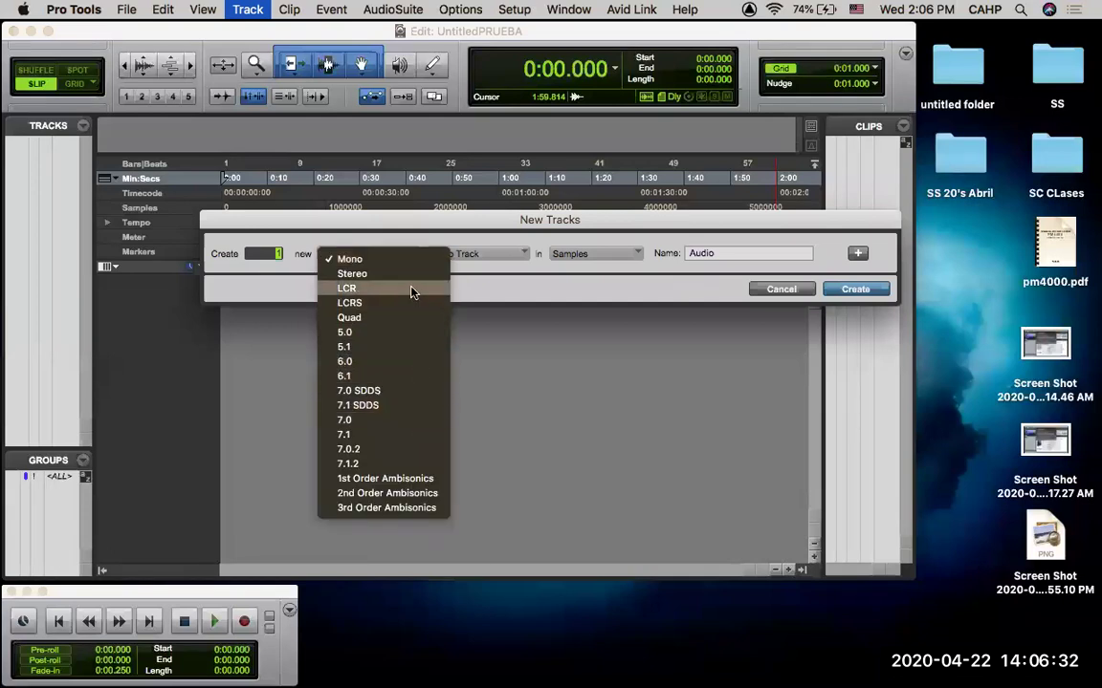
click(368, 258)
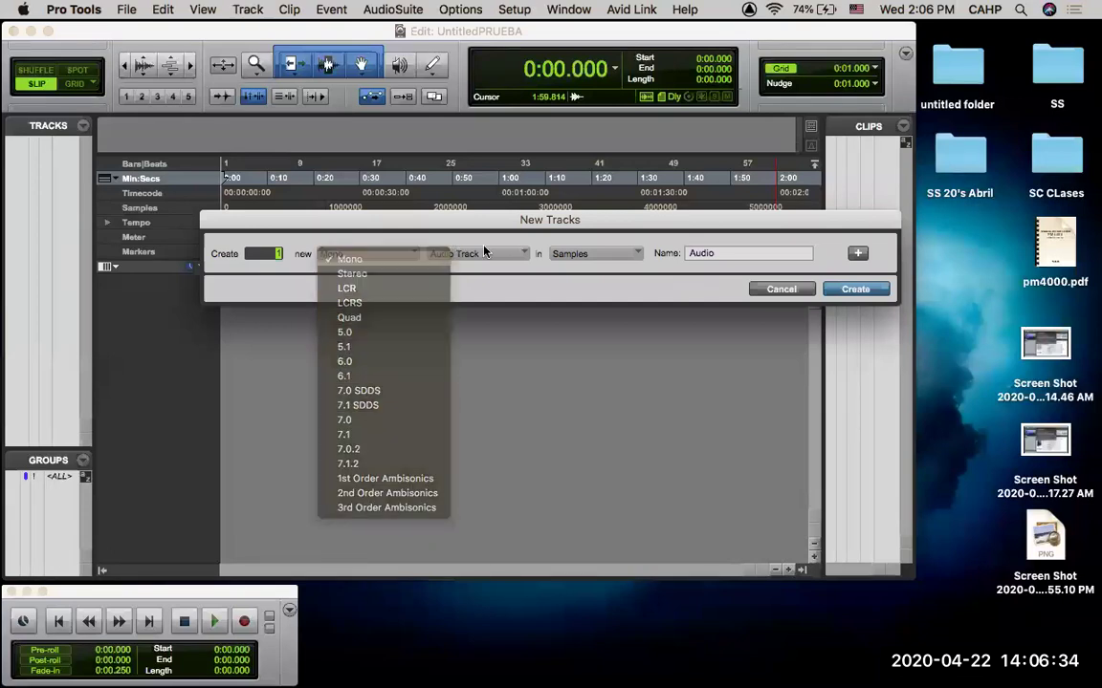
click(483, 253)
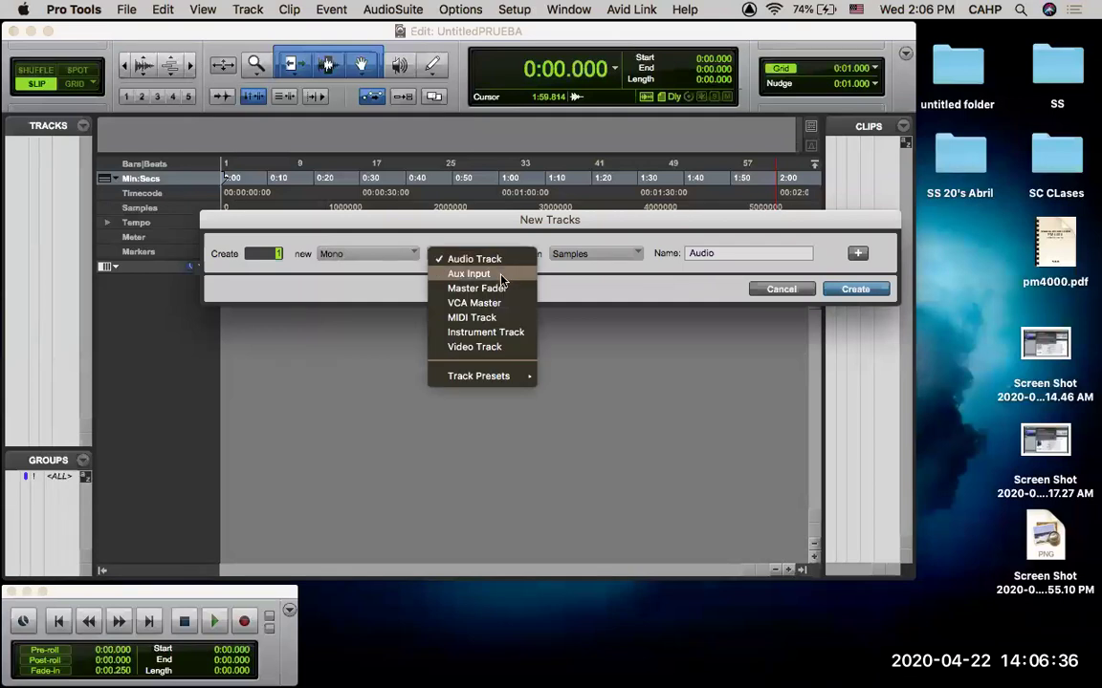
click(501, 275)
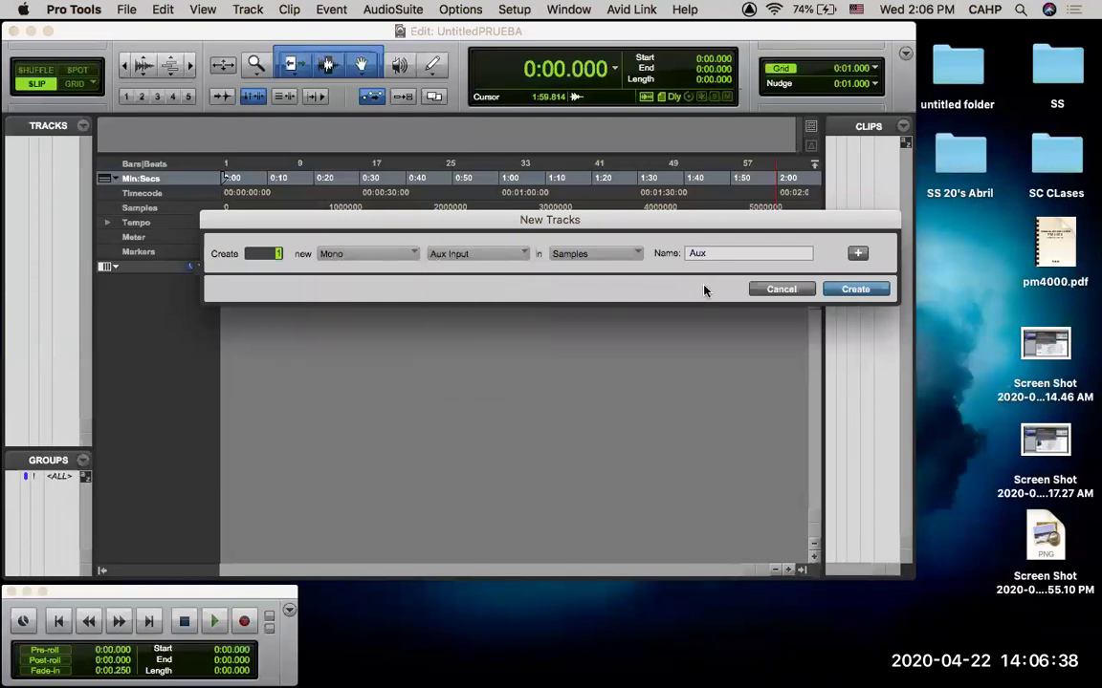
click(834, 290)
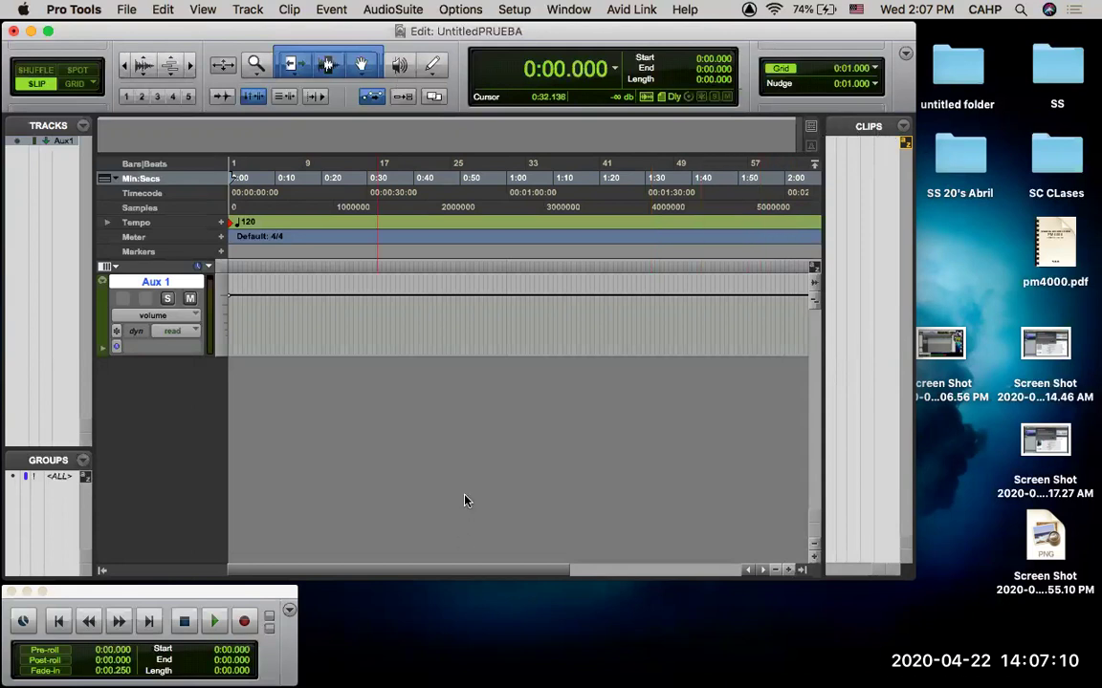
- Show the Mix window, insert a mono Signal Generator in the Aux track's first insert slot, and close the plug-in window
click(566, 9)
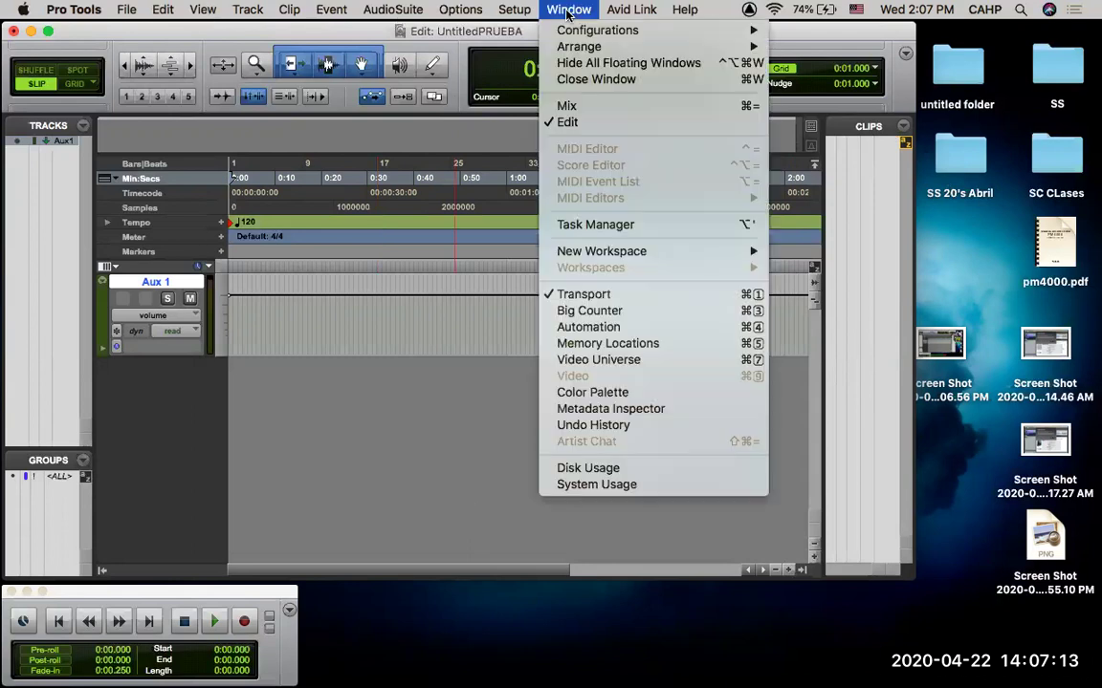
click(603, 113)
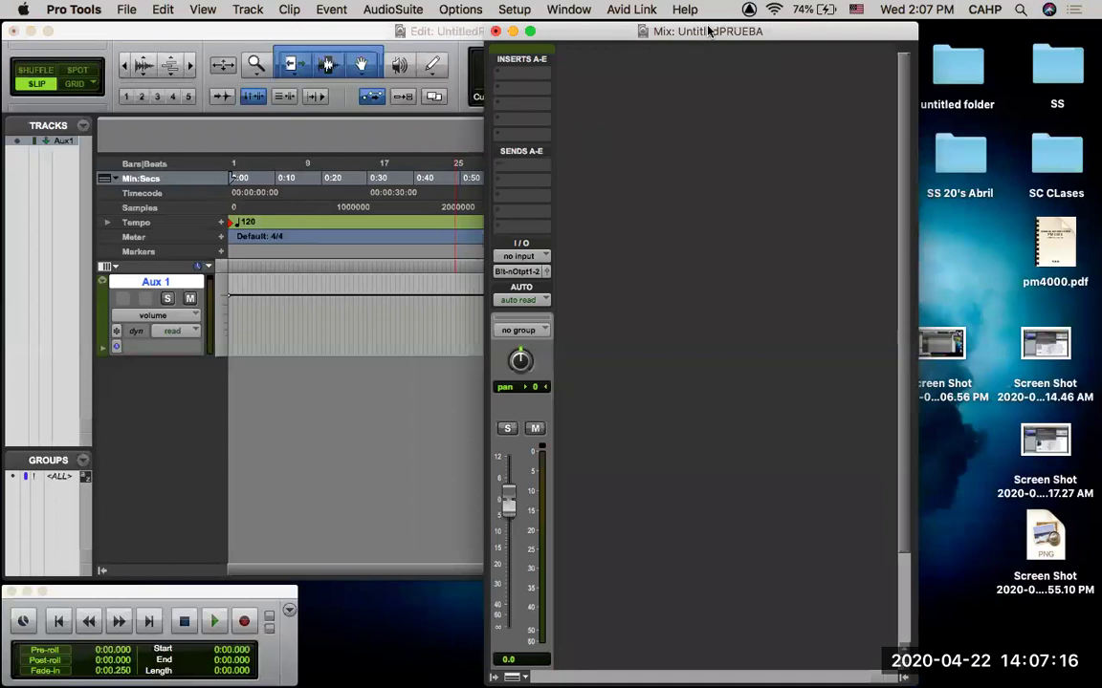
click(524, 69)
mouse_move(564, 72)
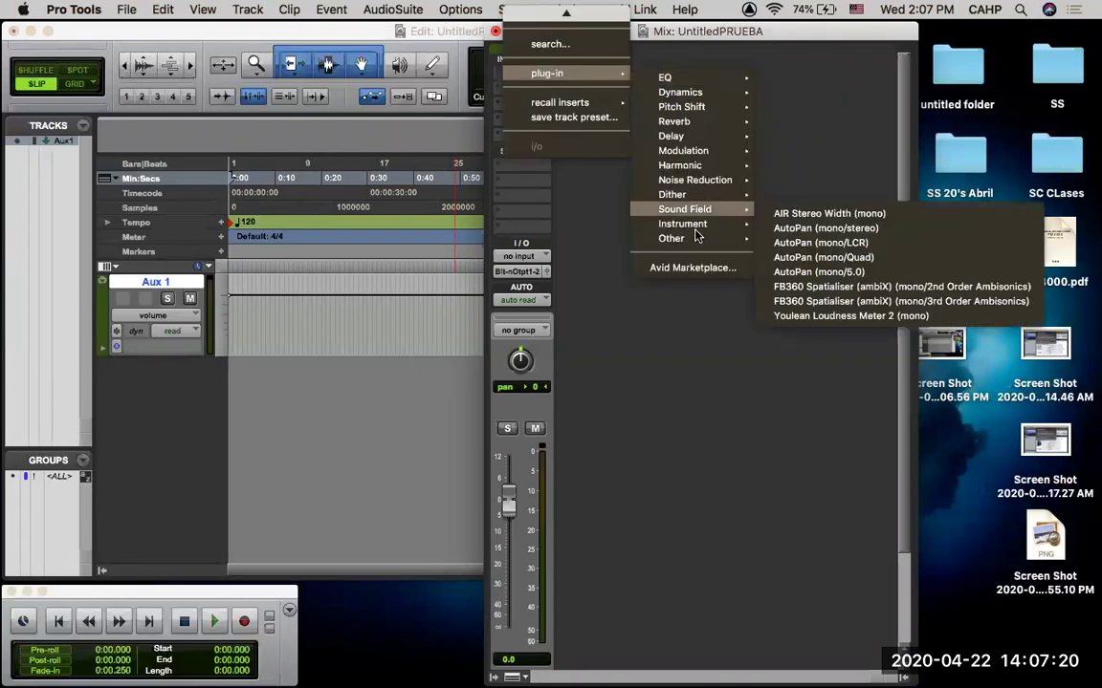
mouse_move(703, 238)
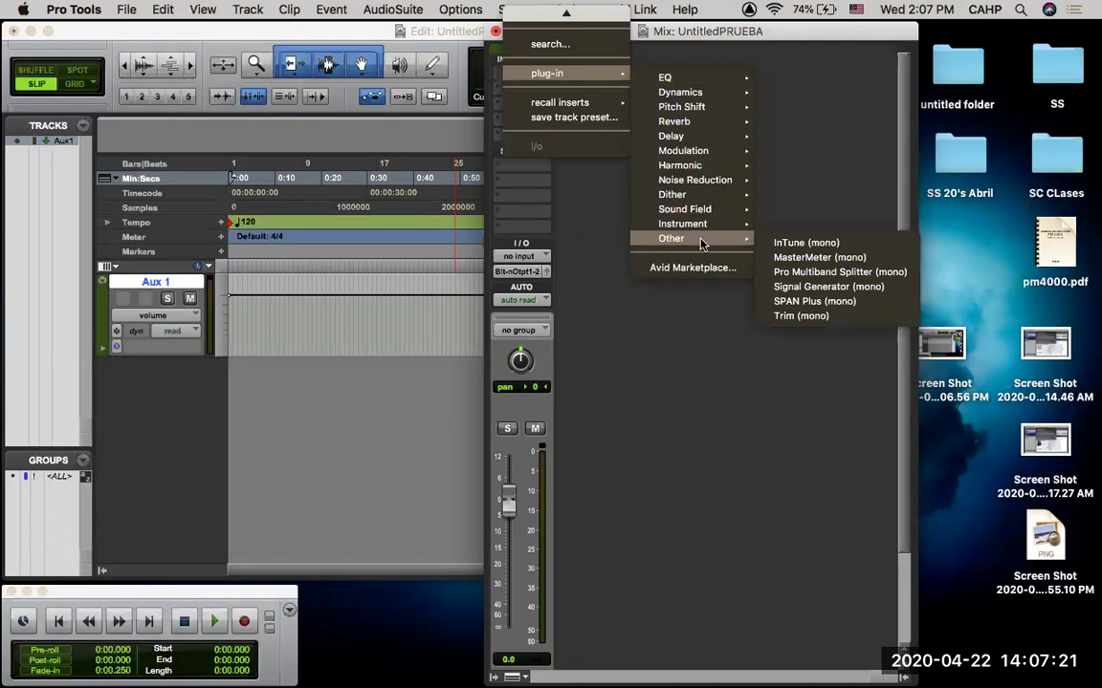
click(837, 287)
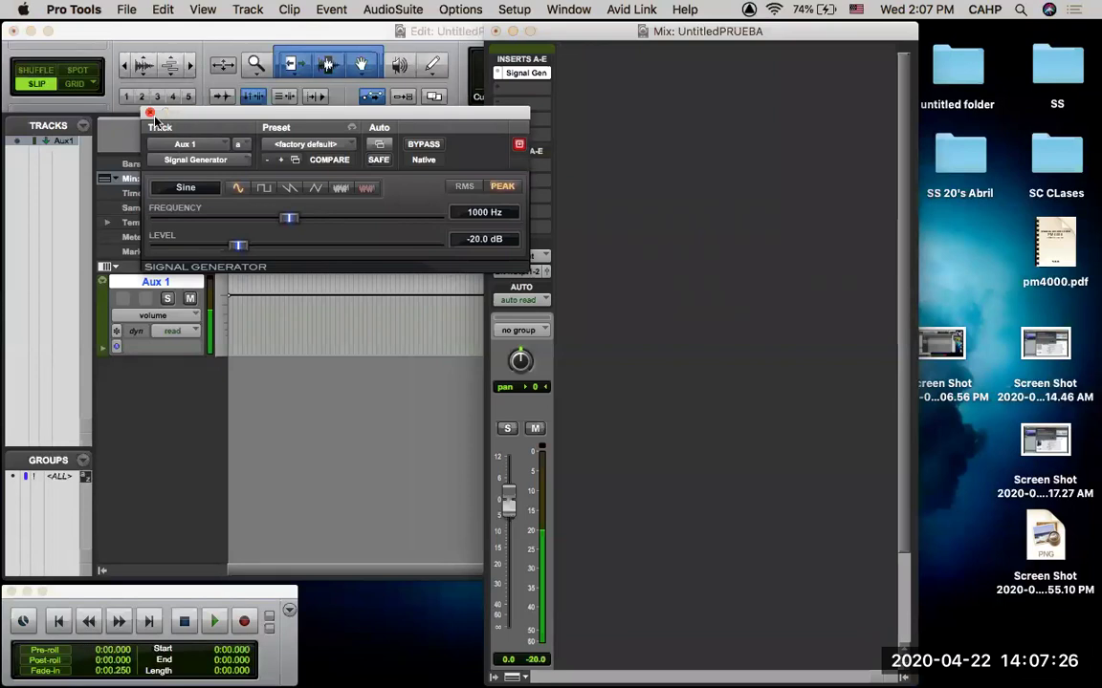
click(150, 114)
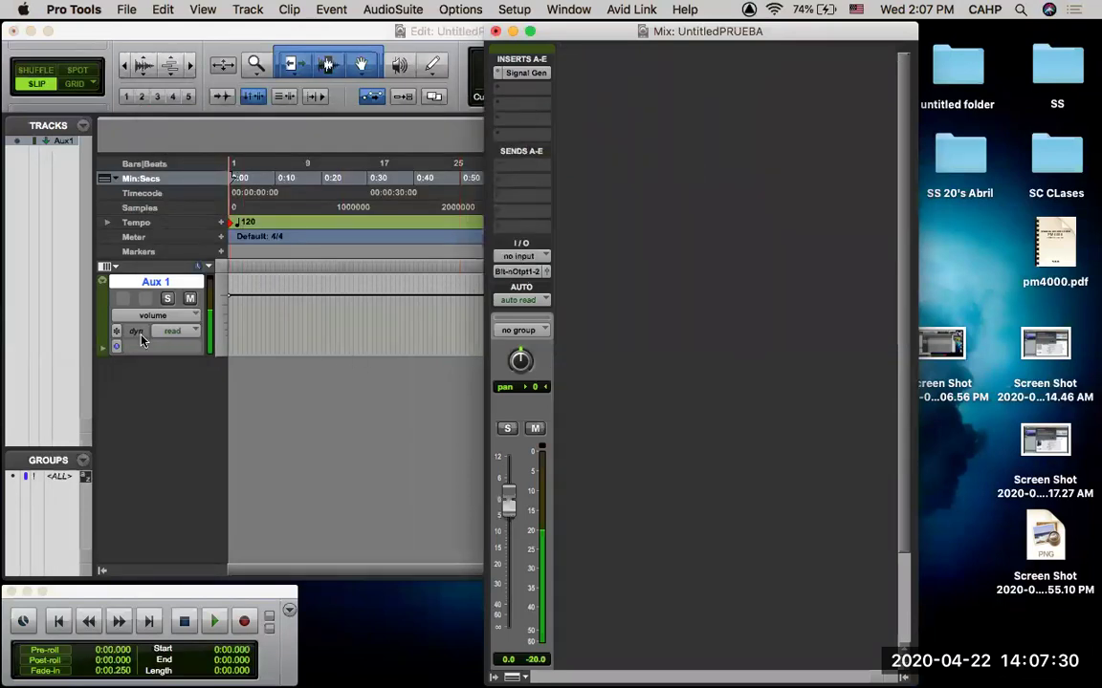
- Mute the Aux 1 track and quit Pro Tools
click(190, 299)
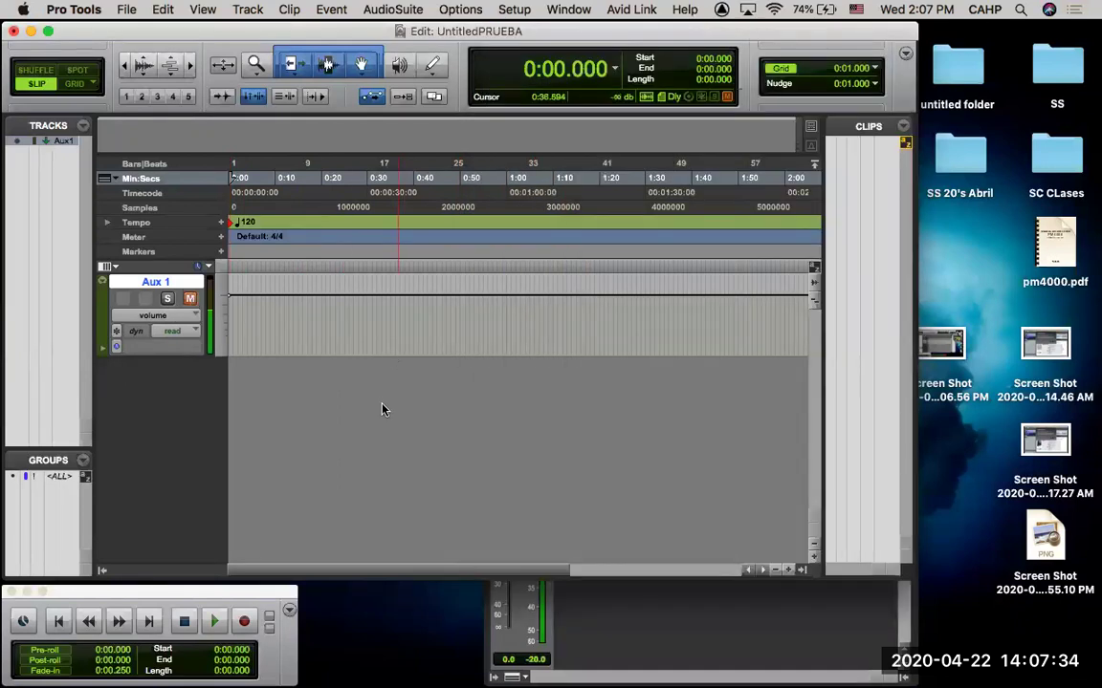
key(super+q)
click(566, 317)
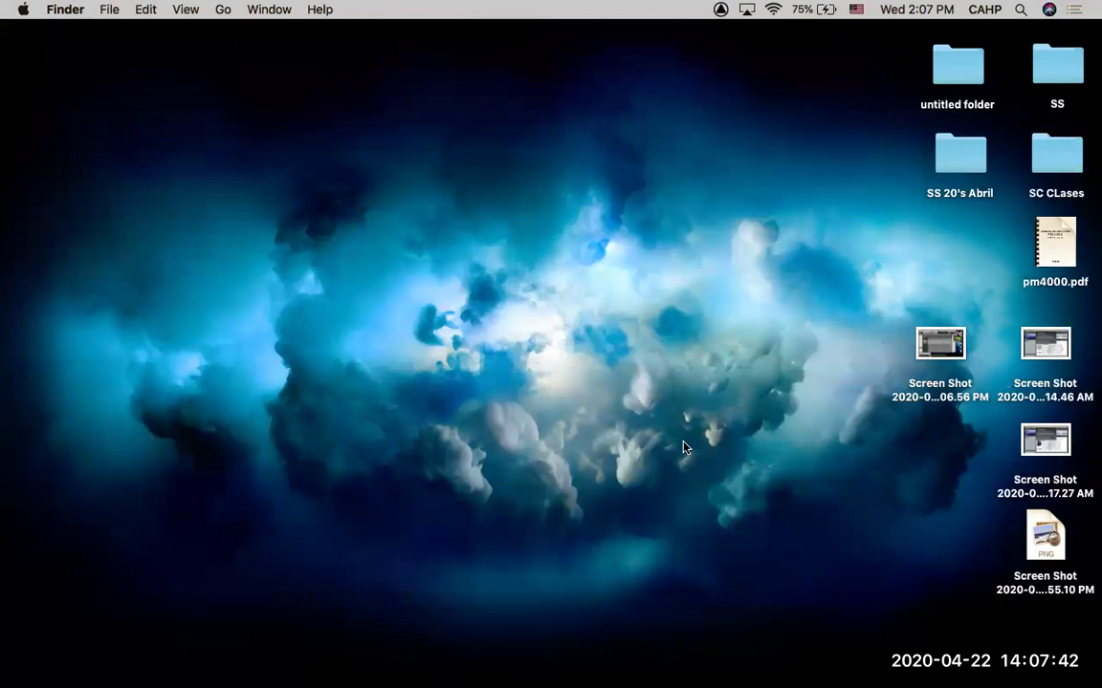
mouse_move(670, 674)
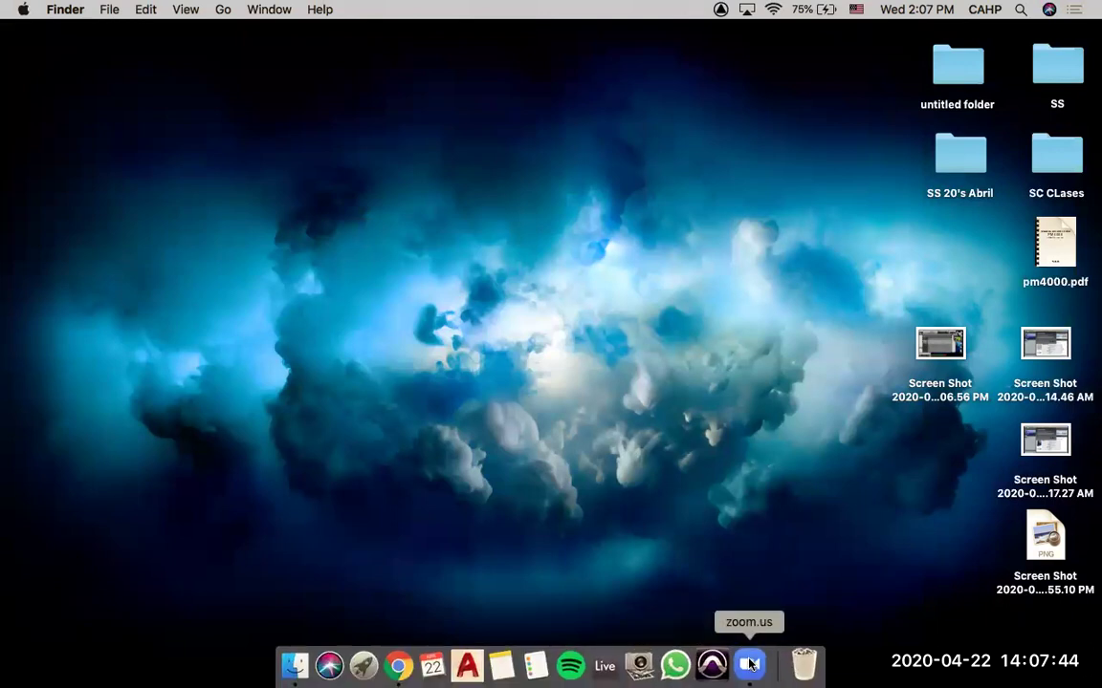